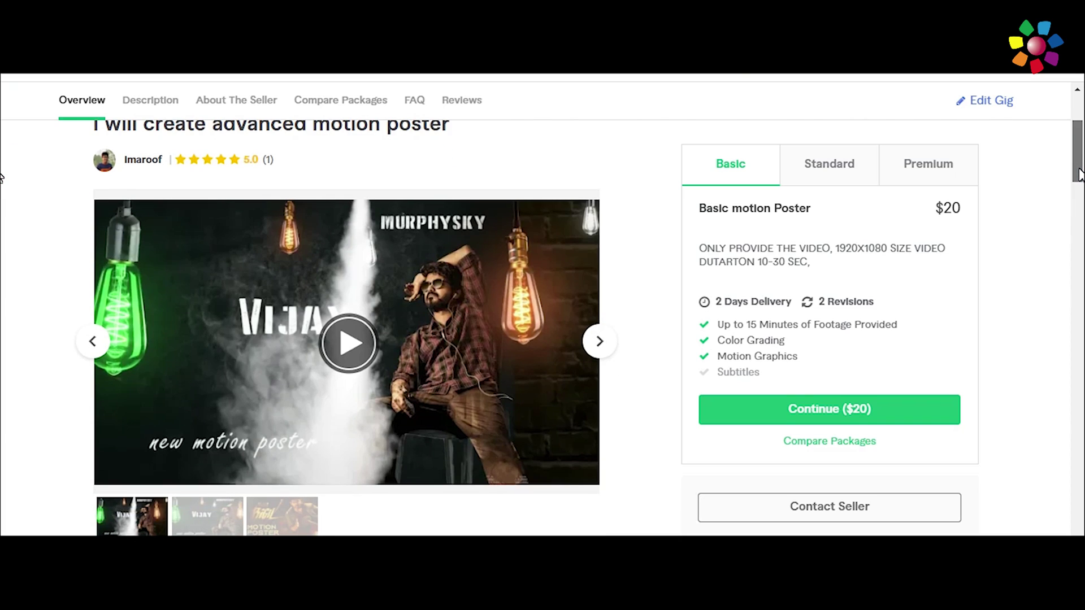
# - Play the preview video of the motion poster on the gig page
pyautogui.scroll(1, 1078, 173)
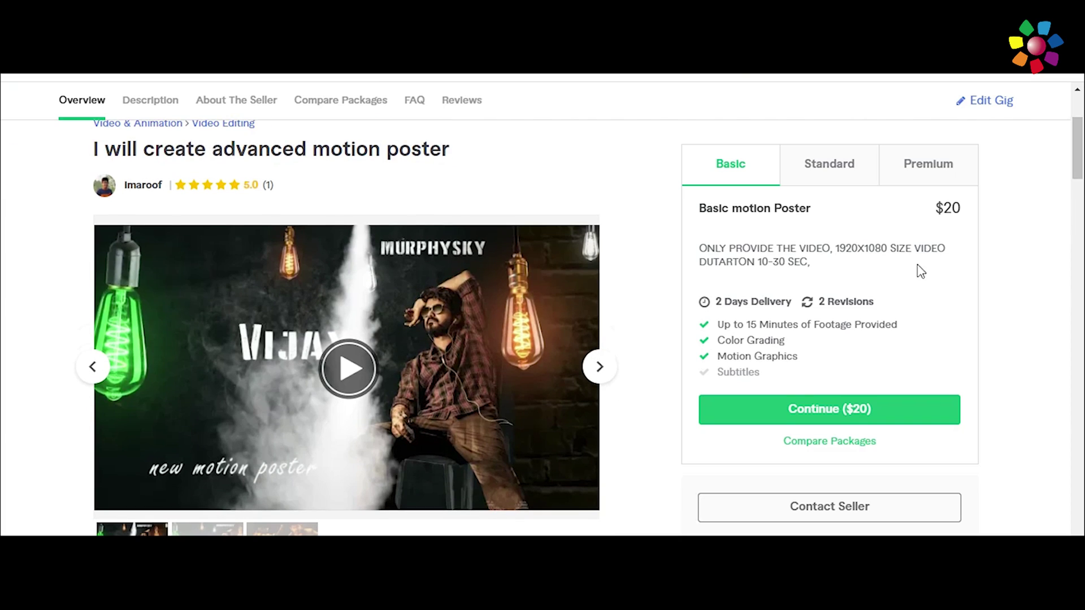
pyautogui.click(358, 370)
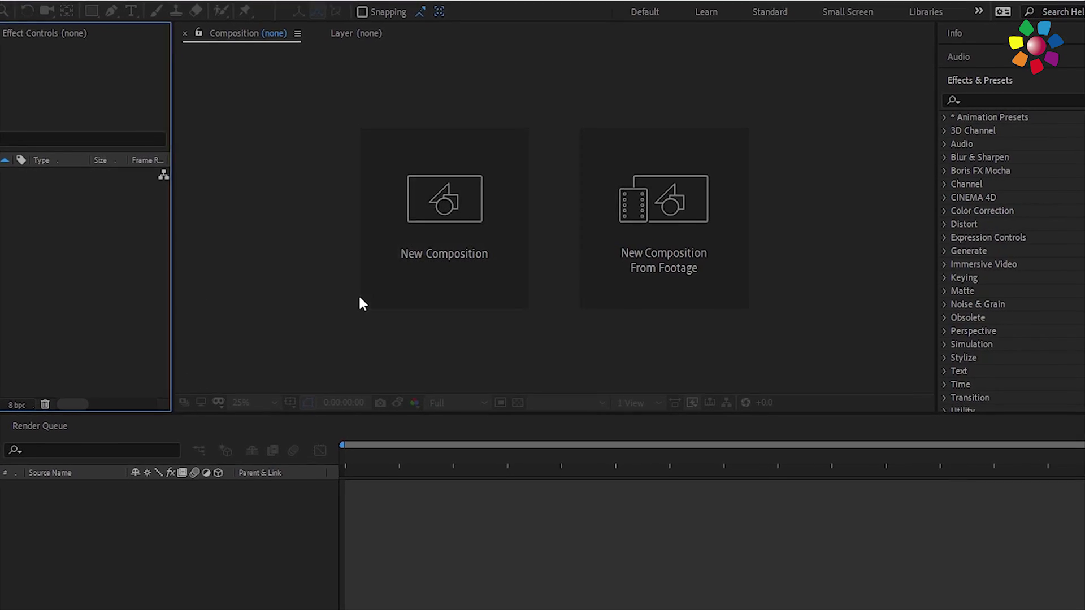
# - In After Effects, create a 1920 x 1080 composition at 30 fps with a duration of 0:00:40:23
pyautogui.click(443, 216)
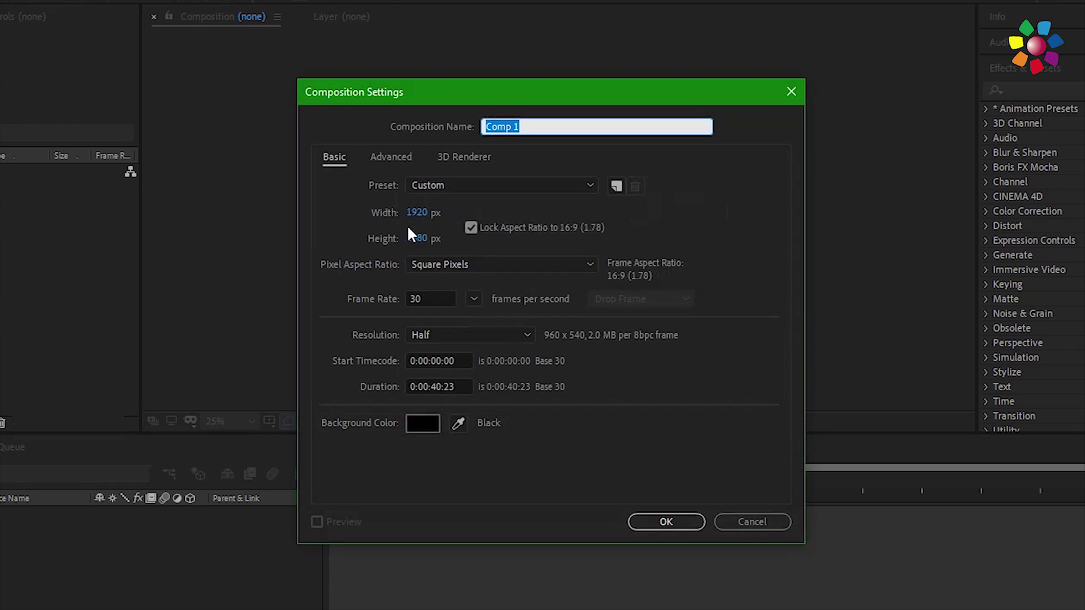
pyautogui.click(670, 520)
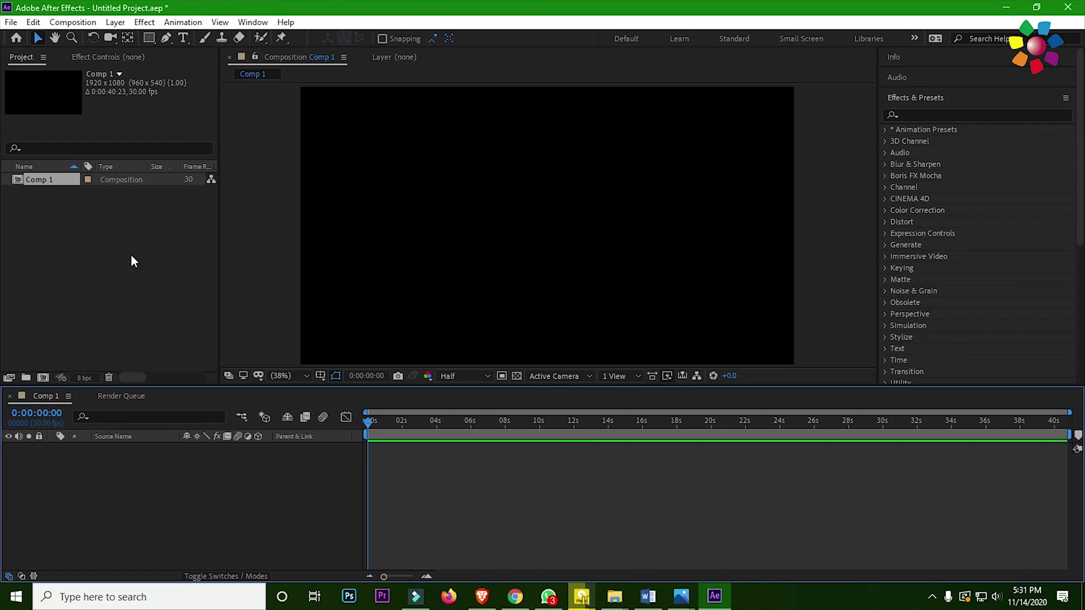
# - Import 1st BG.png, 2nd BG.png, Fog.png, Hero.png, Hill .png and Sky .jpg as footage
pyautogui.doubleClick(131, 256)
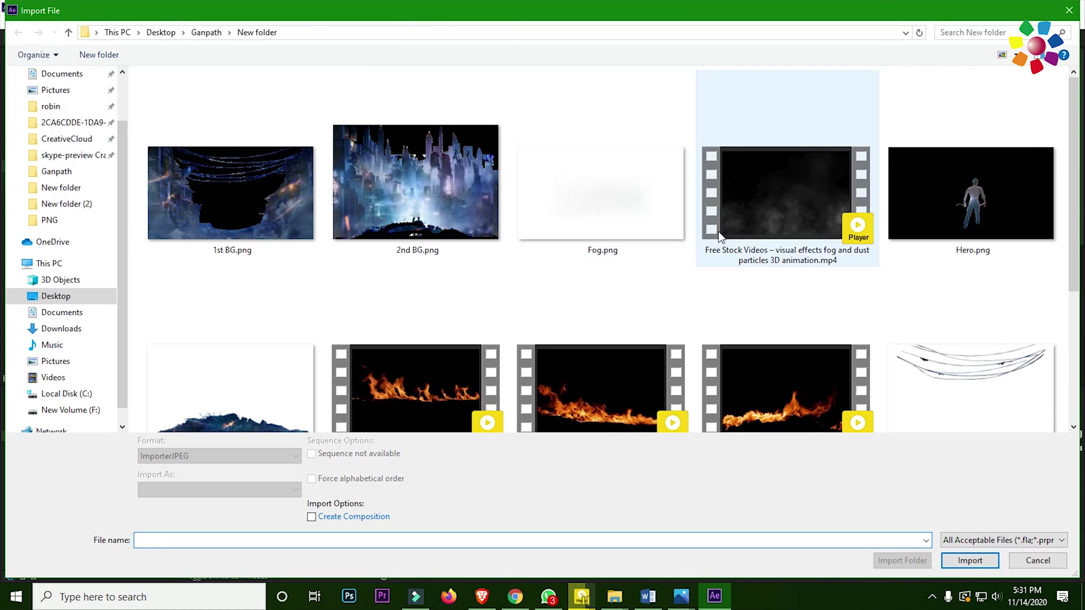
pyautogui.moveTo(1076, 215)
pyautogui.mouseDown()
pyautogui.moveTo(1073, 339)
pyautogui.moveTo(1073, 229)
pyautogui.mouseUp()
pyautogui.click(269, 216)
pyautogui.keyDown('ctrl'); pyautogui.click(415, 186); pyautogui.keyUp('ctrl')
pyautogui.keyDown('ctrl'); pyautogui.click(573, 208); pyautogui.keyUp('ctrl')
pyautogui.keyDown('ctrl'); pyautogui.click(975, 203); pyautogui.keyUp('ctrl')
pyautogui.moveTo(1075, 209); pyautogui.dragTo(1076, 294)
pyautogui.keyDown('ctrl'); pyautogui.click(260, 278); pyautogui.keyUp('ctrl')
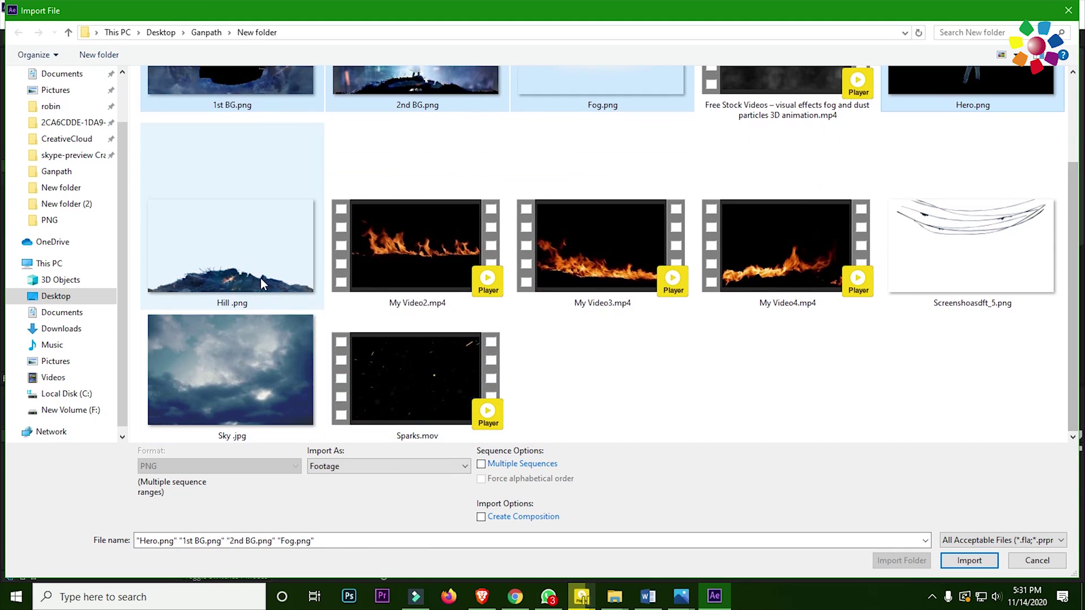
pyautogui.keyDown('ctrl'); pyautogui.click(218, 351); pyautogui.keyUp('ctrl')
pyautogui.click(969, 560)
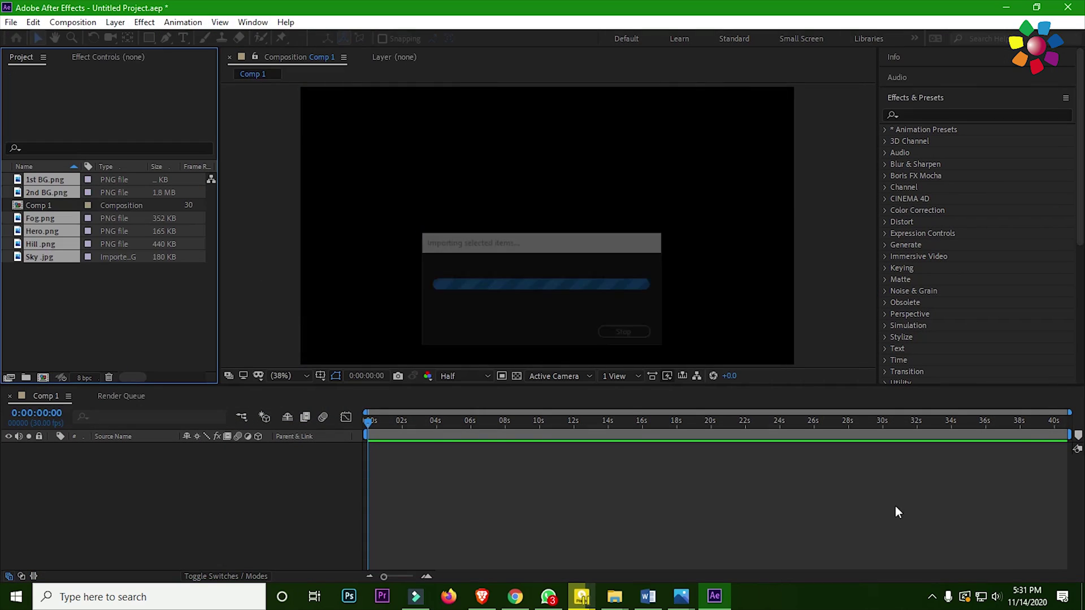
# - Add 2nd BG.png to Comp 1 with 1st BG.png above it, and make both layers 3D
pyautogui.click(47, 272)
pyautogui.click(57, 180)
pyautogui.keyDown('ctrl'); pyautogui.click(54, 192); pyautogui.keyUp('ctrl')
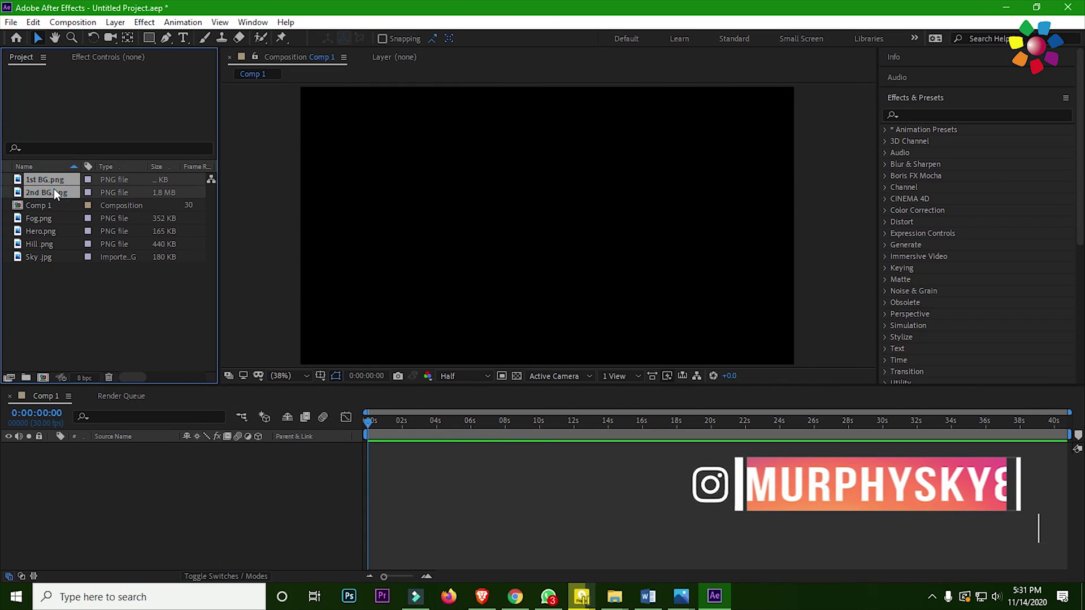
pyautogui.click(68, 333)
pyautogui.click(46, 192)
pyautogui.moveTo(45, 192); pyautogui.dragTo(82, 484)
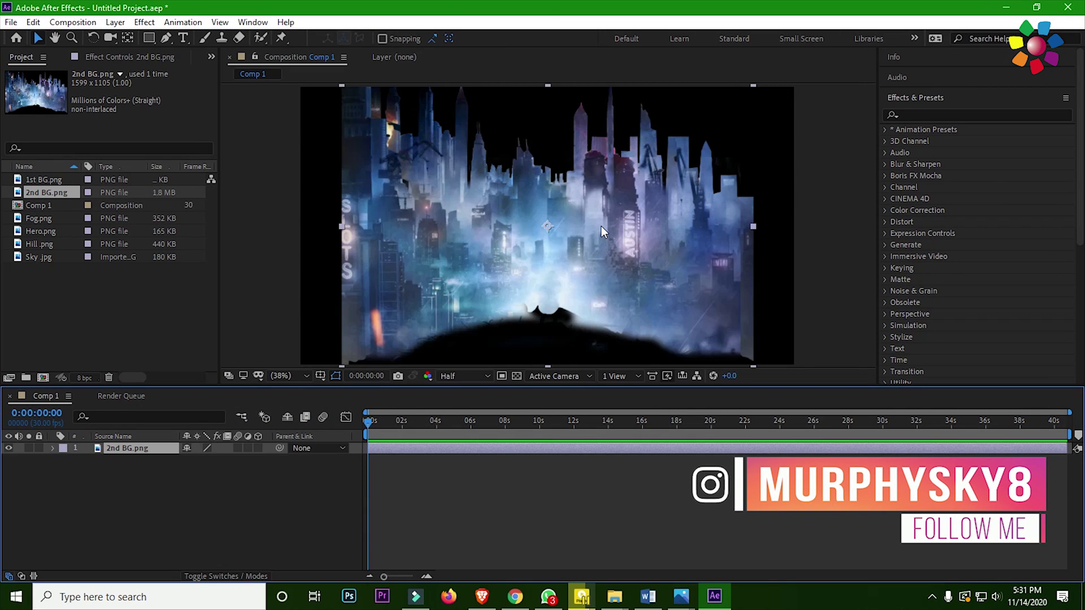
pyautogui.moveTo(60, 178); pyautogui.dragTo(138, 452)
pyautogui.scroll(-3, 607, 204)
pyautogui.scroll(2, 476, 277)
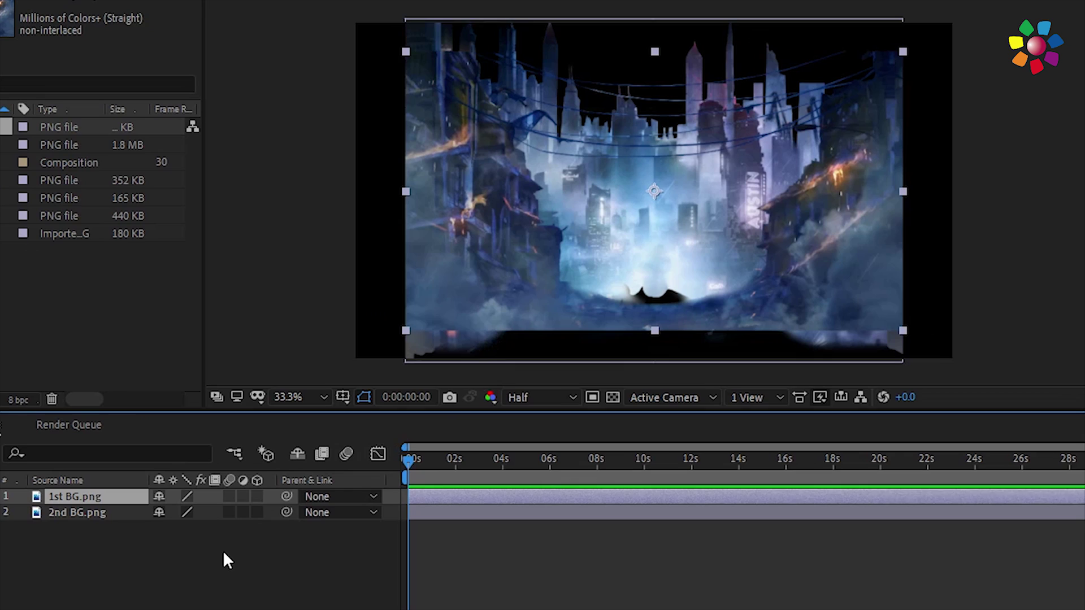
pyautogui.click(257, 459)
pyautogui.click(258, 448)
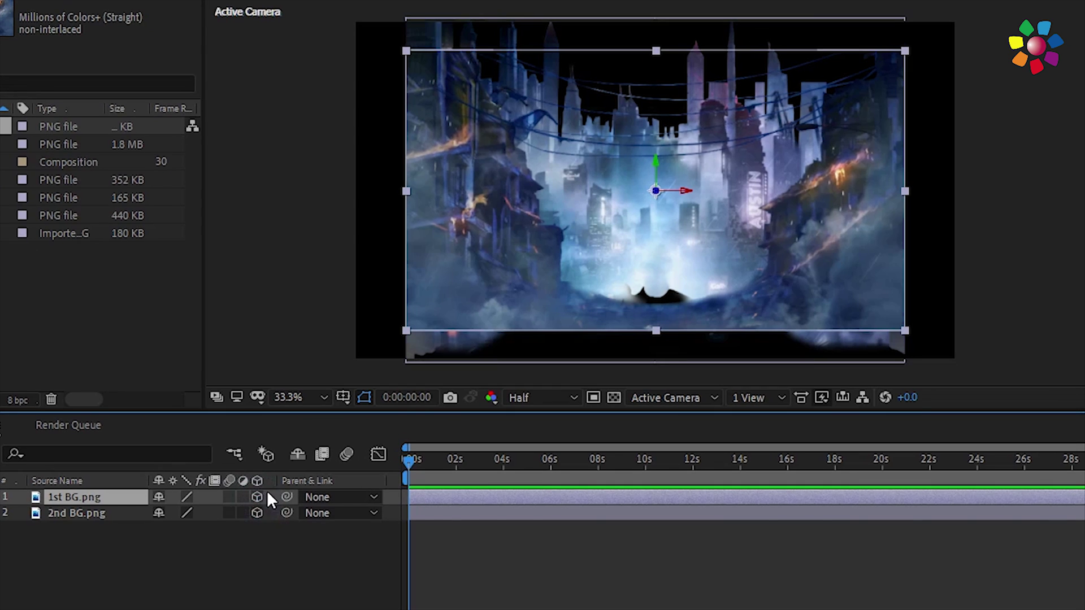
# - Add a one-node camera with a 50 mm focal length to the composition
pyautogui.rightClick(266, 544)
pyautogui.moveTo(461, 354)
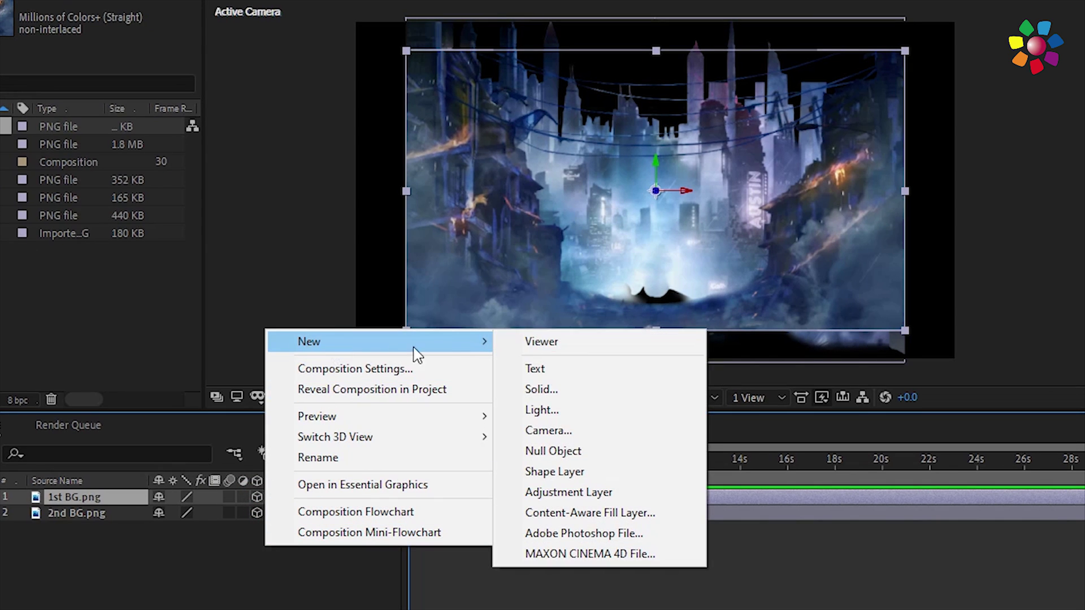
pyautogui.click(573, 430)
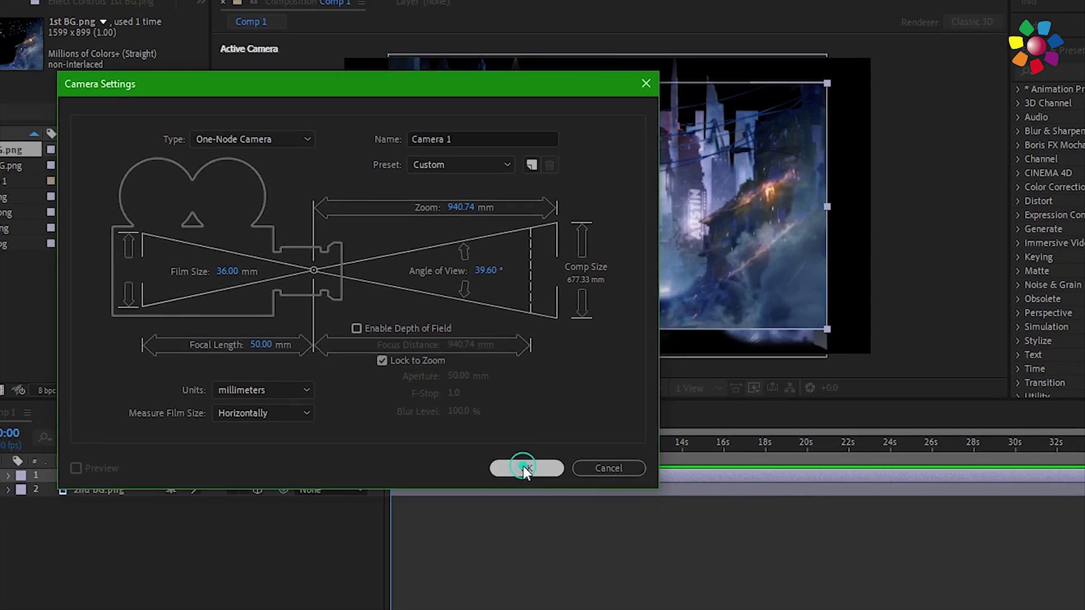
pyautogui.click(563, 488)
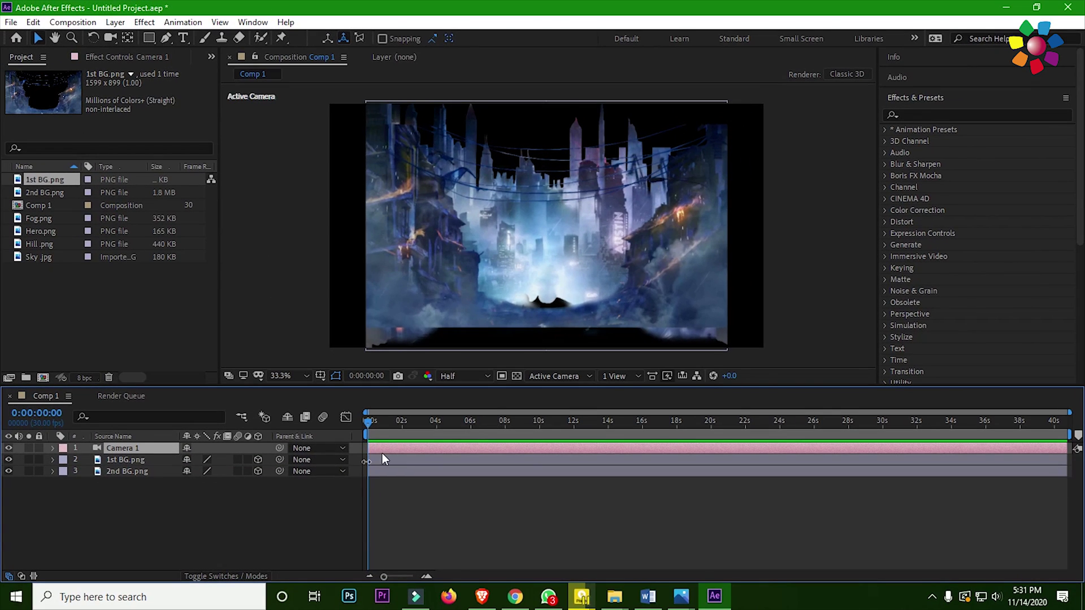
# - Add a 3D null object and parent Camera 1 to it
pyautogui.rightClick(262, 513)
pyautogui.moveTo(314, 363)
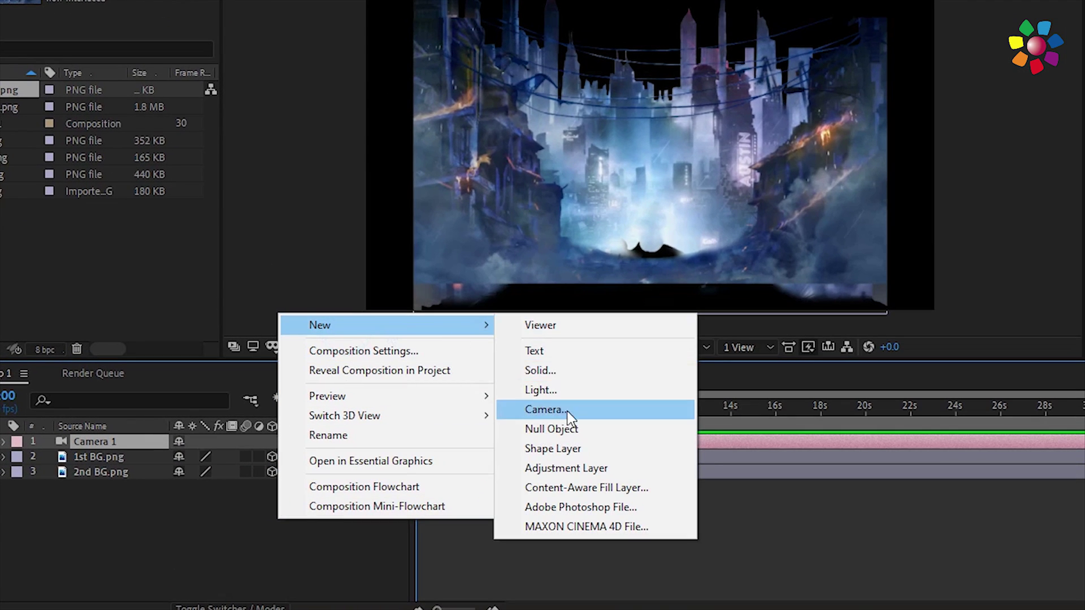
pyautogui.click(565, 429)
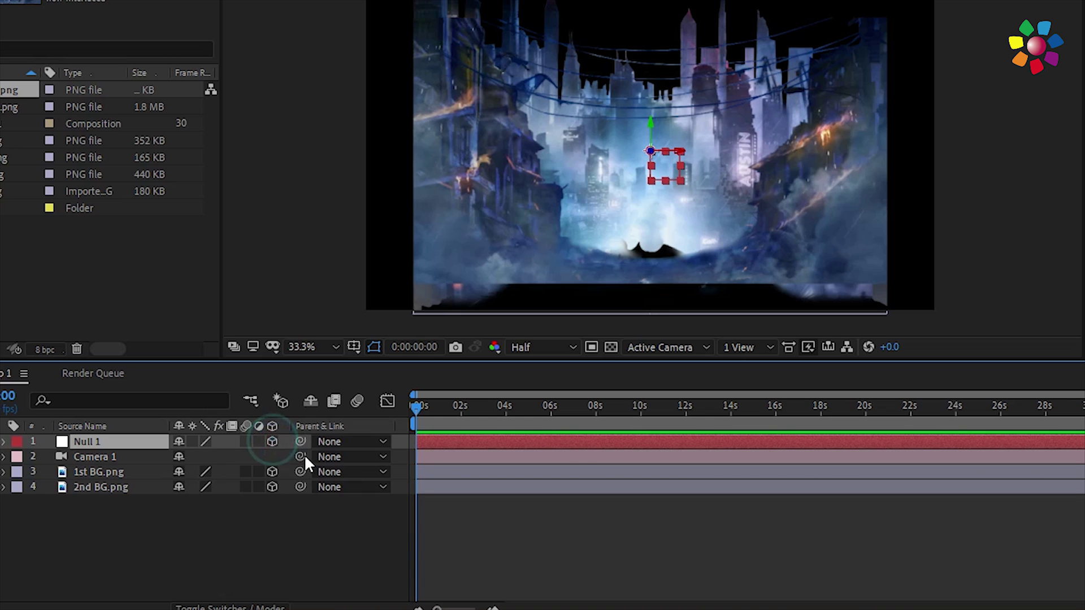
pyautogui.moveTo(301, 456); pyautogui.dragTo(67, 445)
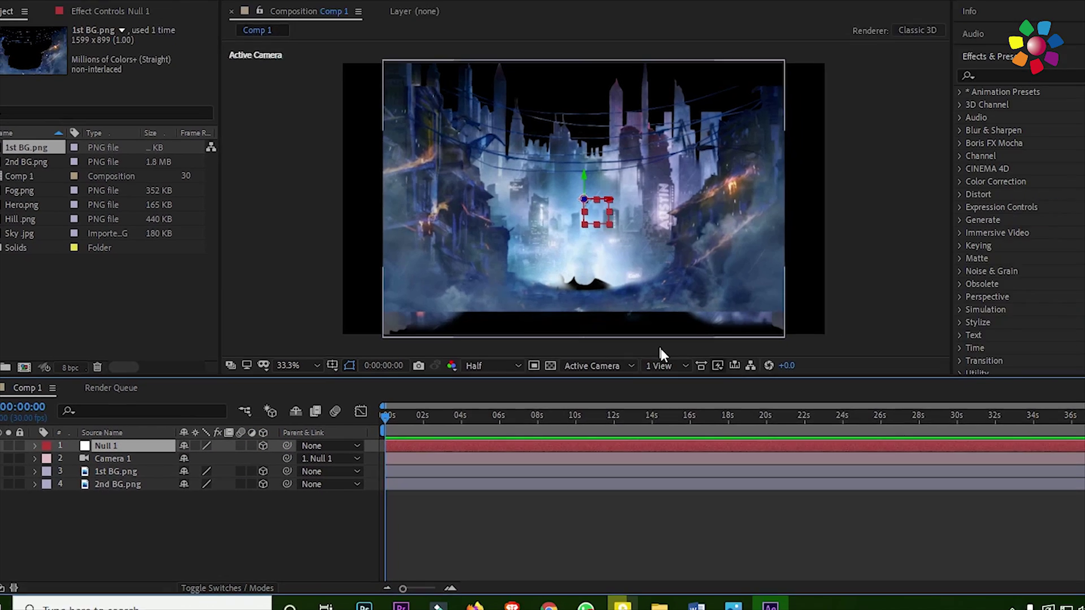
# - Using side-by-side Top and Active Camera views, move 2nd BG.png far back in depth and 1st BG.png a shorter distance back
pyautogui.click(664, 366)
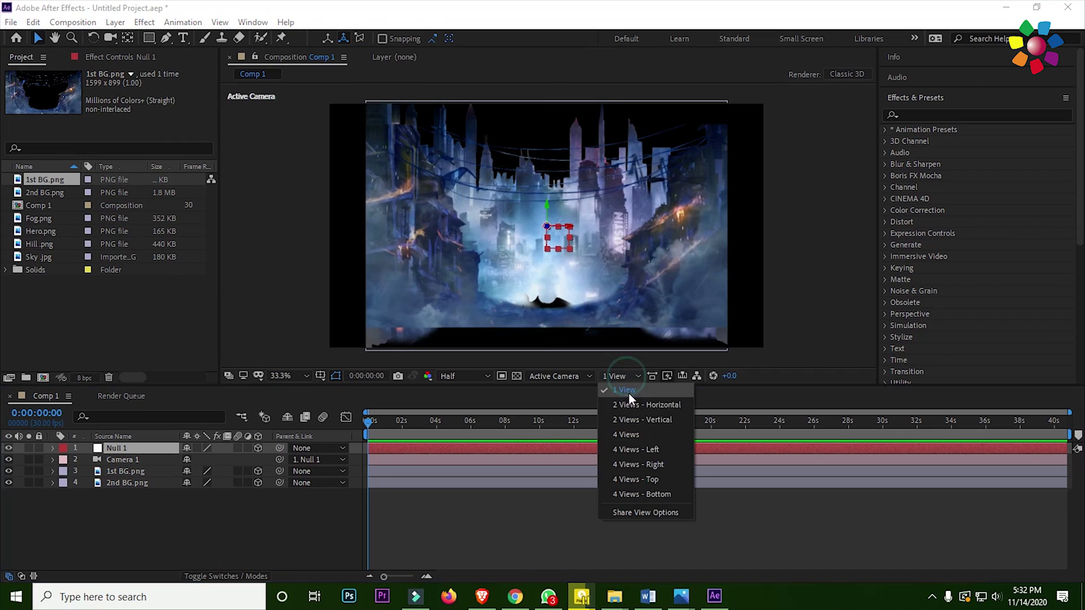
pyautogui.click(681, 425)
pyautogui.click(434, 201)
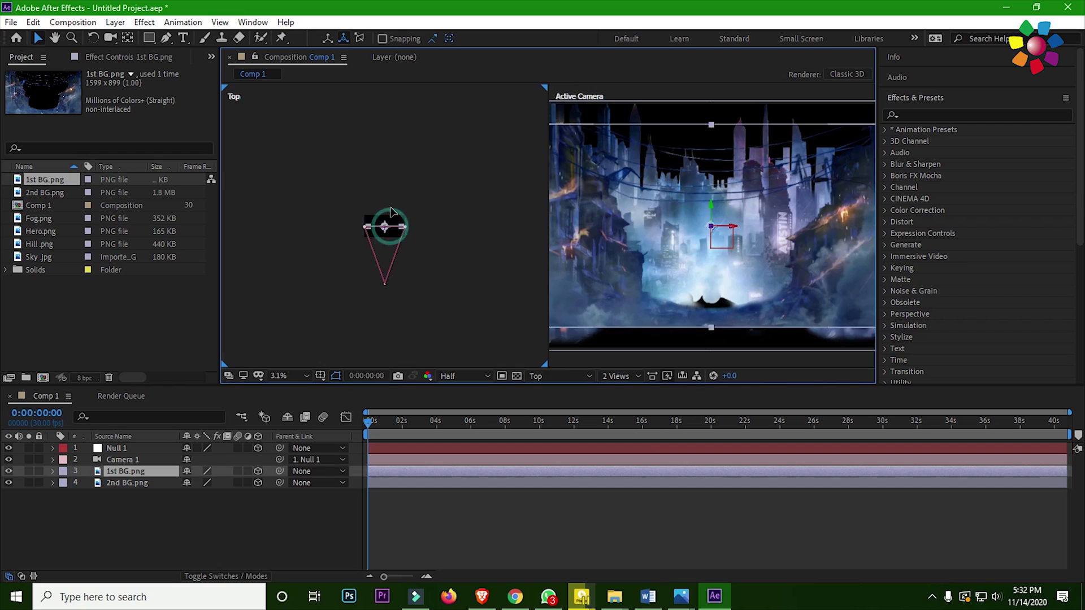
pyautogui.moveTo(390, 208); pyautogui.dragTo(391, 173)
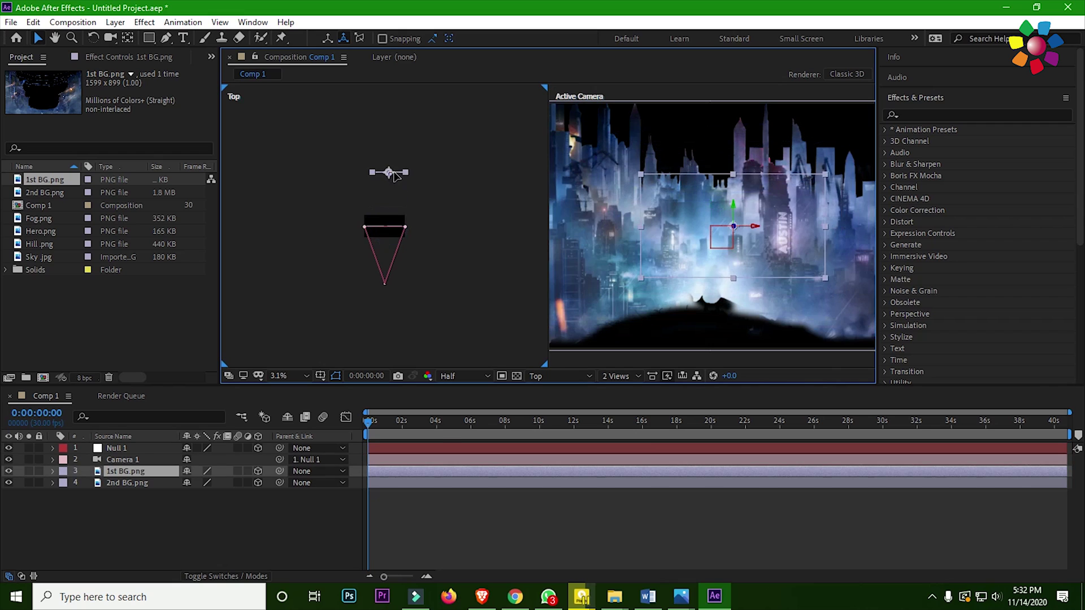
pyautogui.click(407, 183)
pyautogui.moveTo(393, 227); pyautogui.dragTo(402, 109)
pyautogui.press('space')
pyautogui.click(417, 149)
pyautogui.click(399, 204)
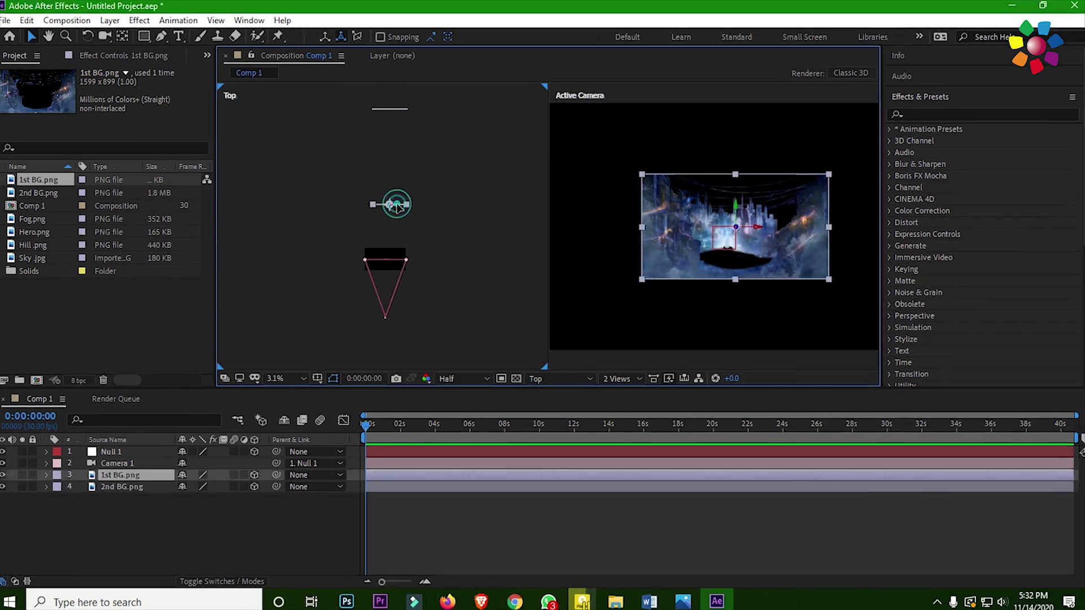
pyautogui.moveTo(396, 205); pyautogui.dragTo(390, 233)
# - Scale up 1st BG.png to fill the camera frame and enlarge 2nd BG.png to fill the opening behind it
pyautogui.scroll(-2, 688, 262)
pyautogui.moveTo(657, 261); pyautogui.dragTo(609, 300)
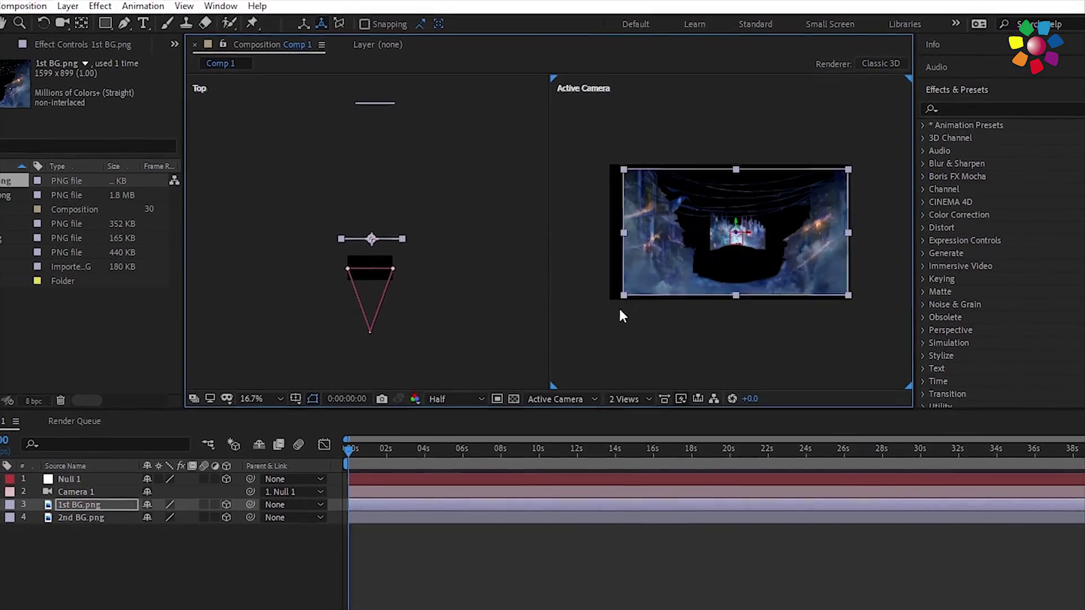
pyautogui.click(412, 157)
pyautogui.click(97, 504)
pyautogui.click(94, 516)
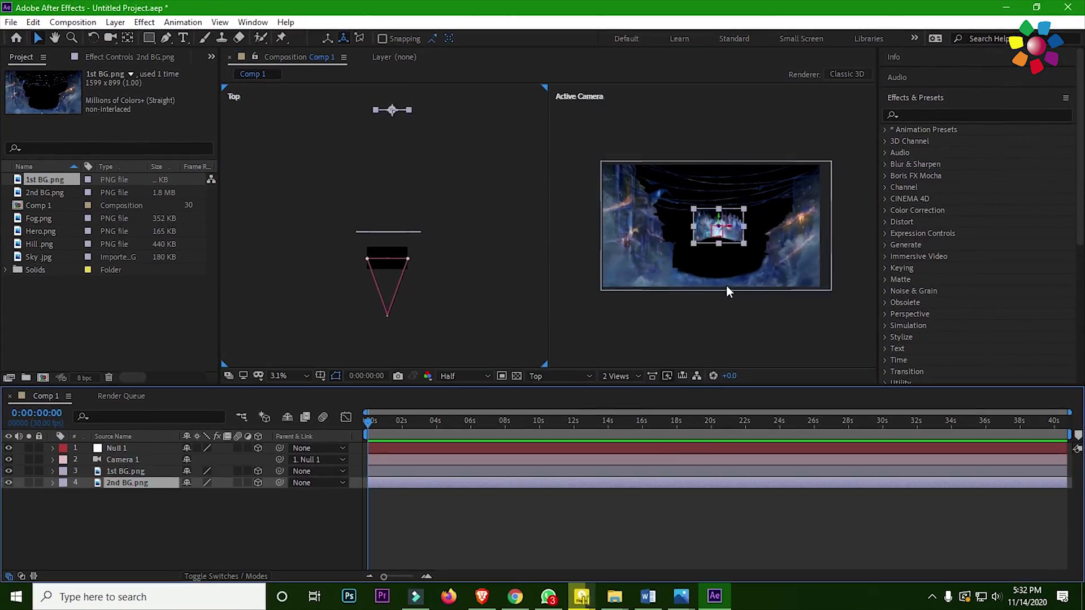
pyautogui.moveTo(693, 244); pyautogui.dragTo(635, 284)
pyautogui.scroll(2, 773, 243)
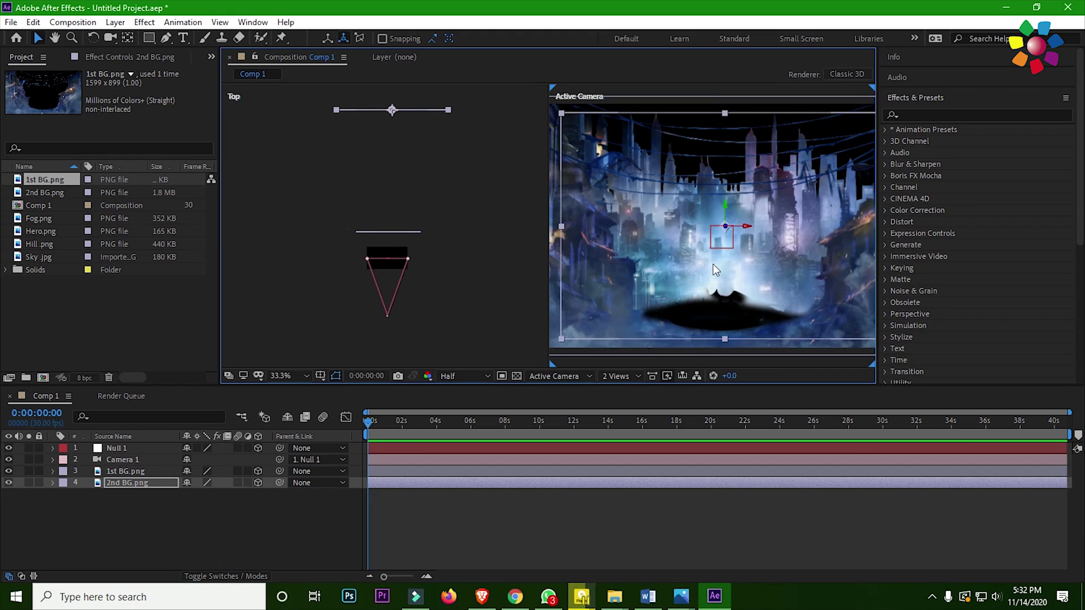
# - Add Hill .png below 2nd BG.png, make it 3D, and move it back in depth to just in front of 2nd BG.png
pyautogui.click(45, 229)
pyautogui.click(56, 244)
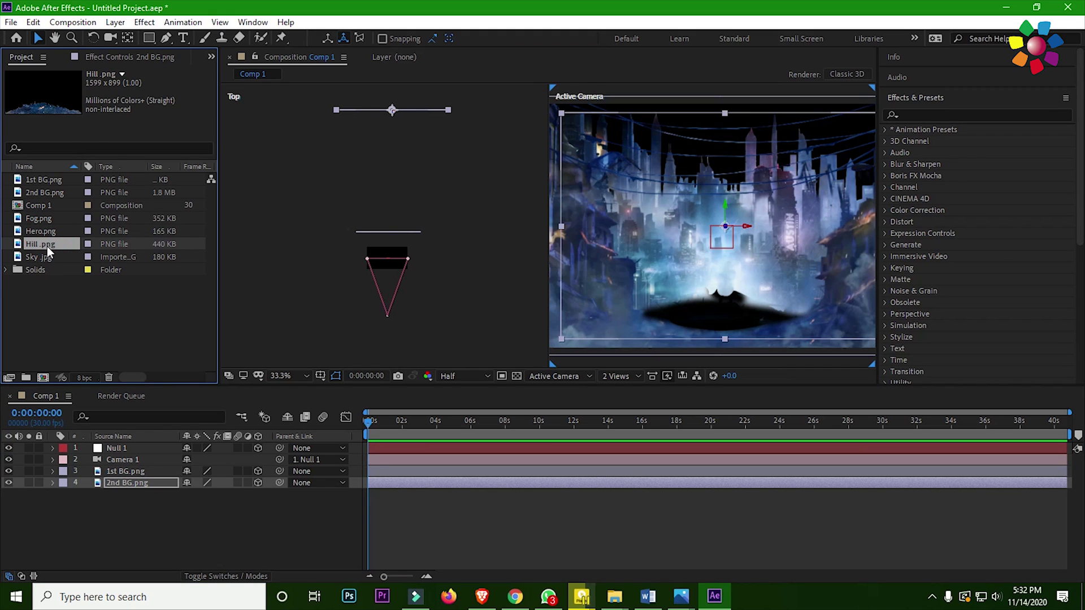
pyautogui.moveTo(47, 246); pyautogui.dragTo(122, 496)
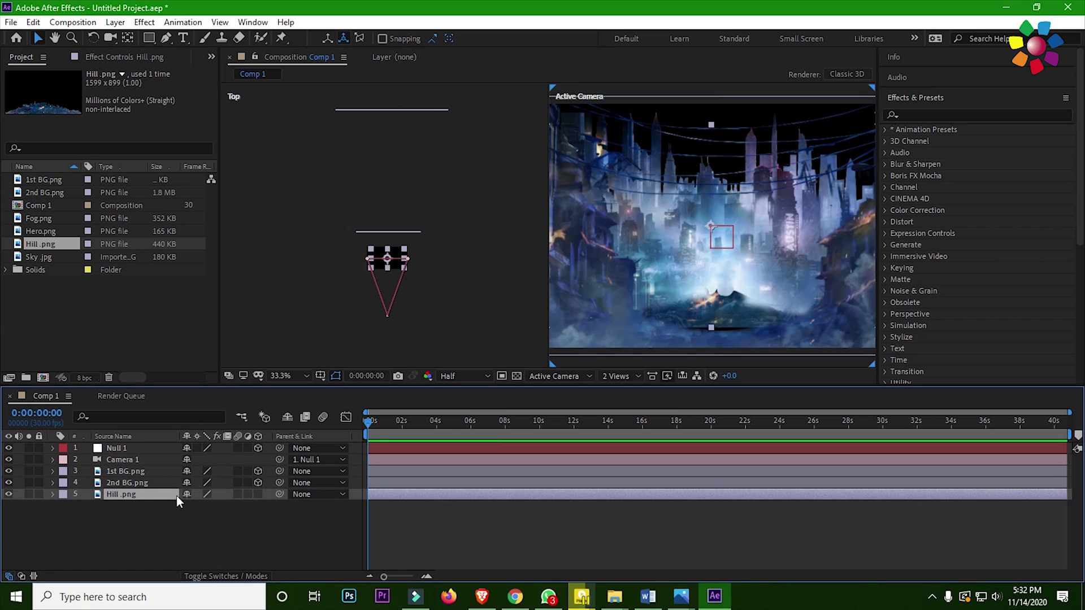
pyautogui.click(256, 494)
pyautogui.click(438, 311)
pyautogui.click(399, 261)
pyautogui.moveTo(400, 262); pyautogui.dragTo(402, 141)
# - Enlarge and lower the hill so it covers the dark gap below the city, and return to a single view
pyautogui.click(664, 262)
pyautogui.moveTo(664, 260); pyautogui.dragTo(581, 331)
pyautogui.moveTo(740, 283); pyautogui.dragTo(740, 317)
pyautogui.scroll(-2, 848, 185)
pyautogui.moveTo(786, 203); pyautogui.dragTo(798, 192)
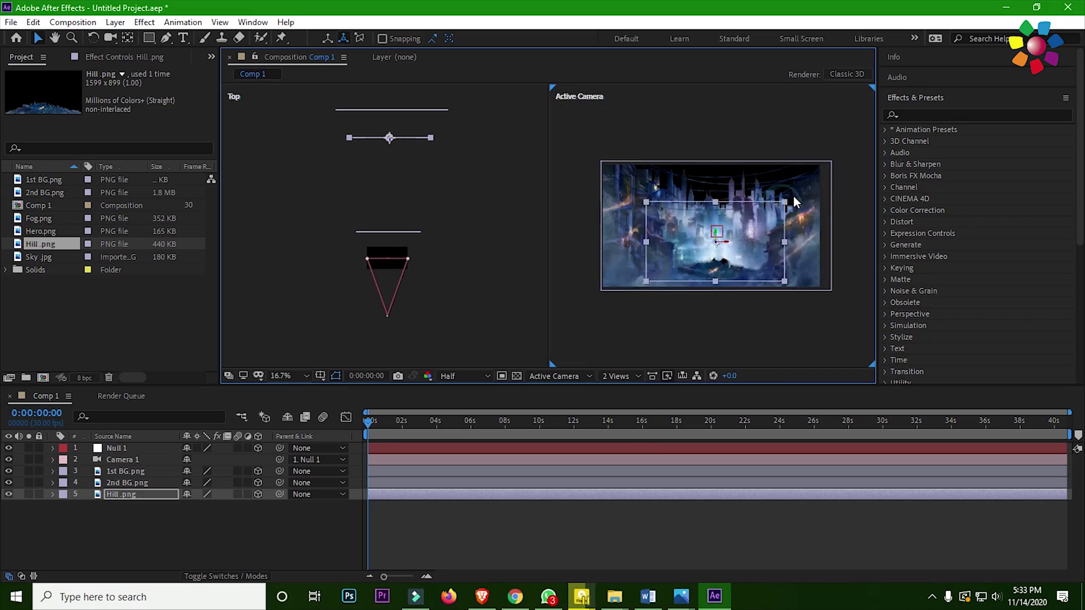
pyautogui.press('.')
pyautogui.click(621, 376)
pyautogui.click(625, 392)
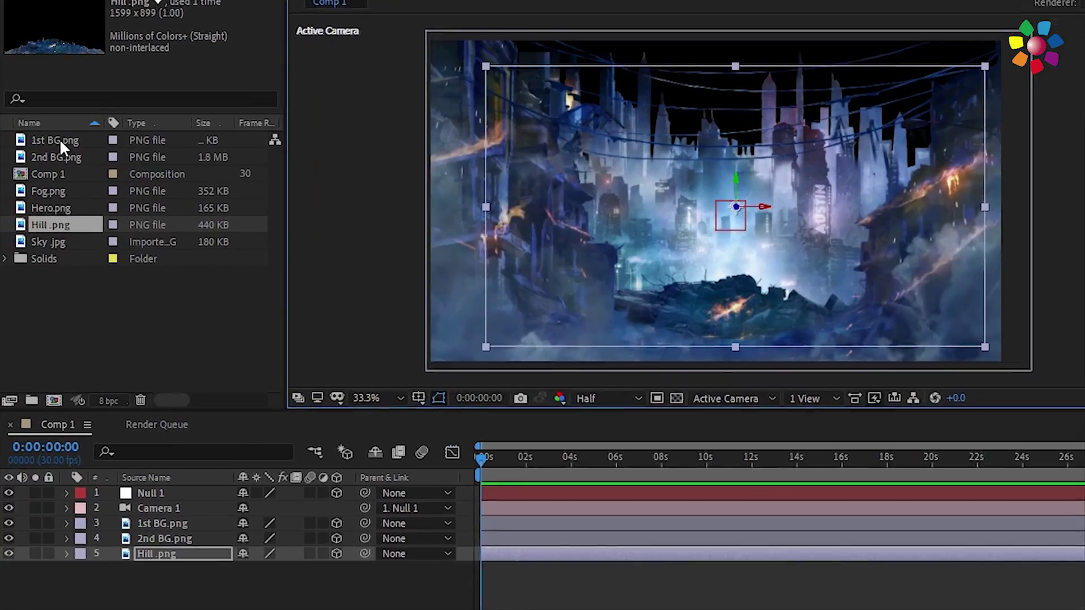
# - Add Sky .jpg as the lowest layer, make it 3D, and push it behind 2nd BG.png using the two-view layout
pyautogui.moveTo(35, 258); pyautogui.dragTo(130, 461)
pyautogui.moveTo(197, 545); pyautogui.dragTo(187, 604)
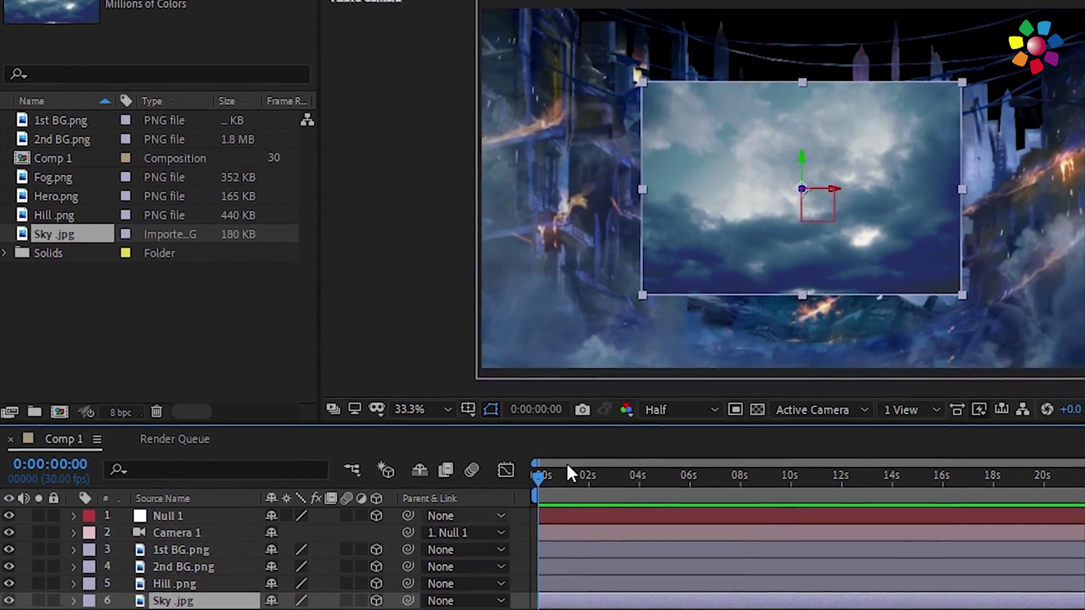
pyautogui.click(907, 409)
pyautogui.click(913, 456)
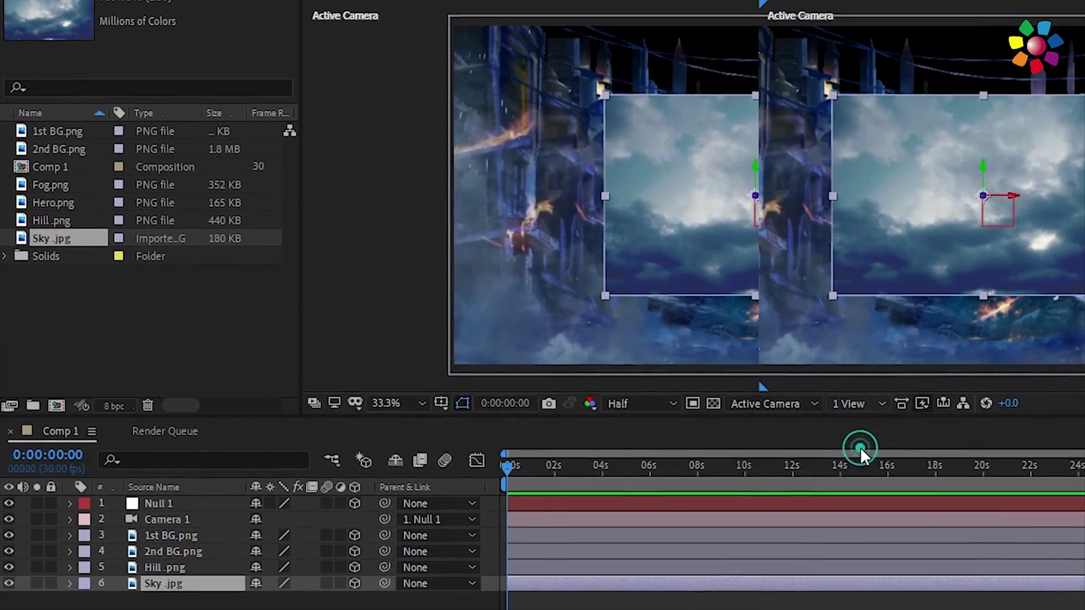
pyautogui.moveTo(543, 242); pyautogui.dragTo(534, 35)
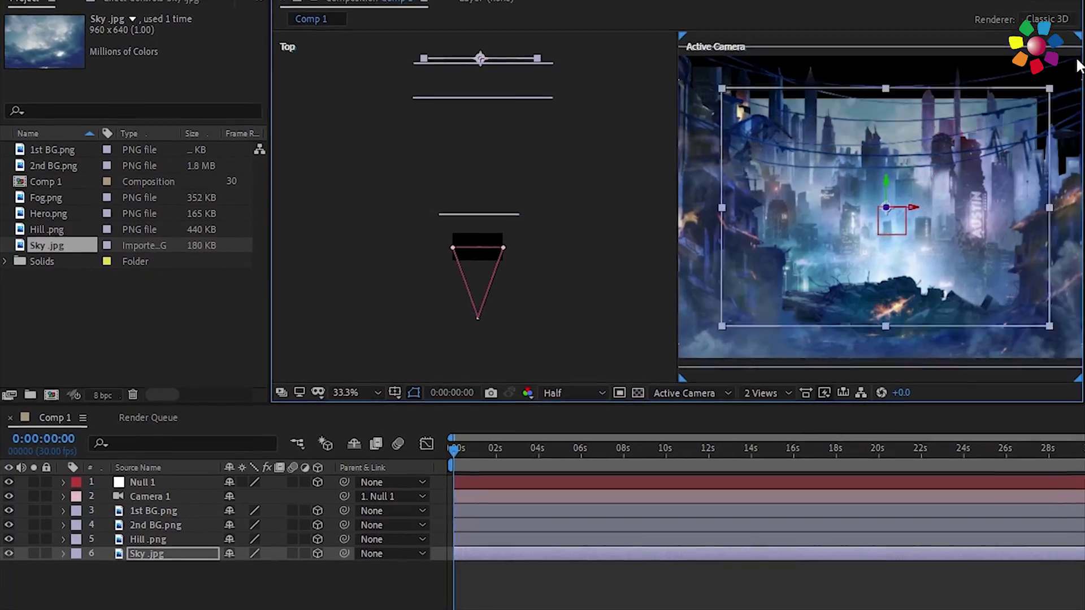
# - Enlarge and raise the sky to fill the area above the skyline, and restore a single view at Full resolution
pyautogui.moveTo(1077, 60); pyautogui.dragTo(1084, 35)
pyautogui.moveTo(896, 226)
pyautogui.mouseDown()
pyautogui.moveTo(878, 85)
pyautogui.moveTo(914, 232)
pyautogui.mouseUp()
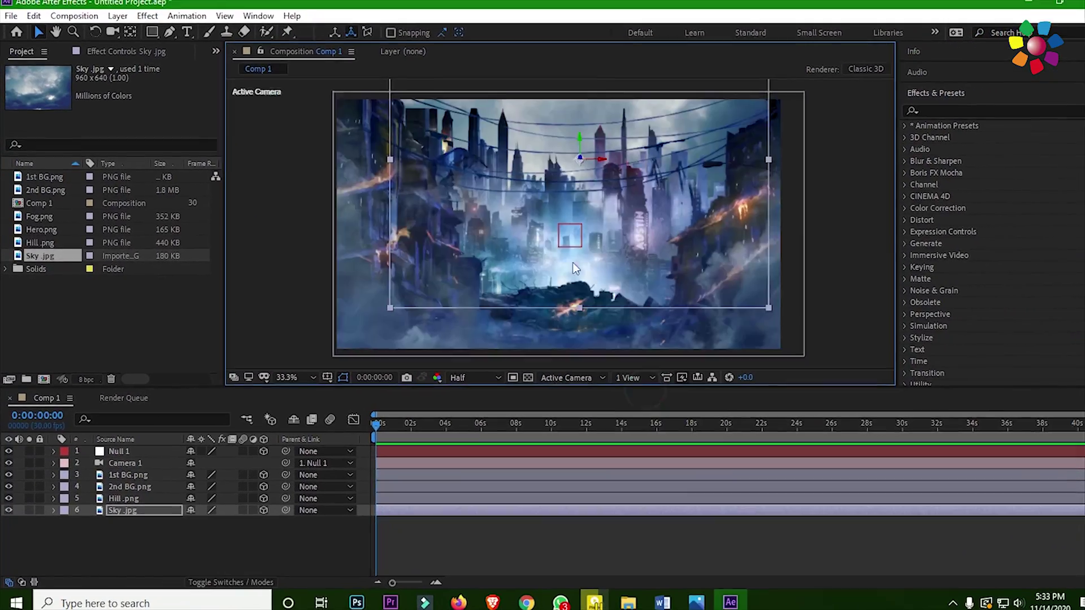
pyautogui.scroll(2, 595, 260)
pyautogui.click(497, 381)
pyautogui.click(488, 416)
pyautogui.scroll(-1, 779, 221)
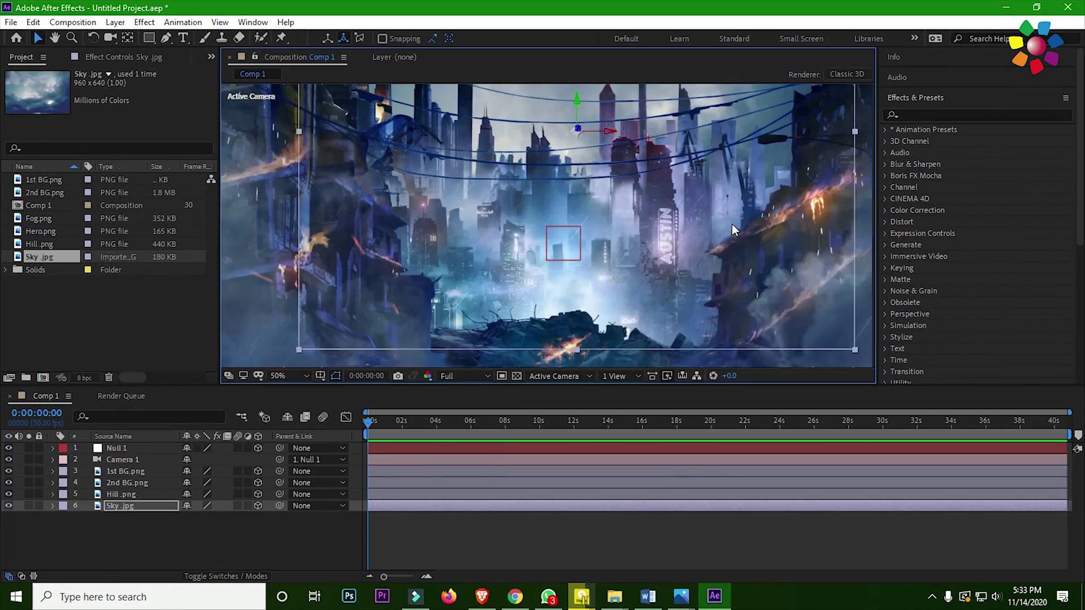
pyautogui.click(339, 525)
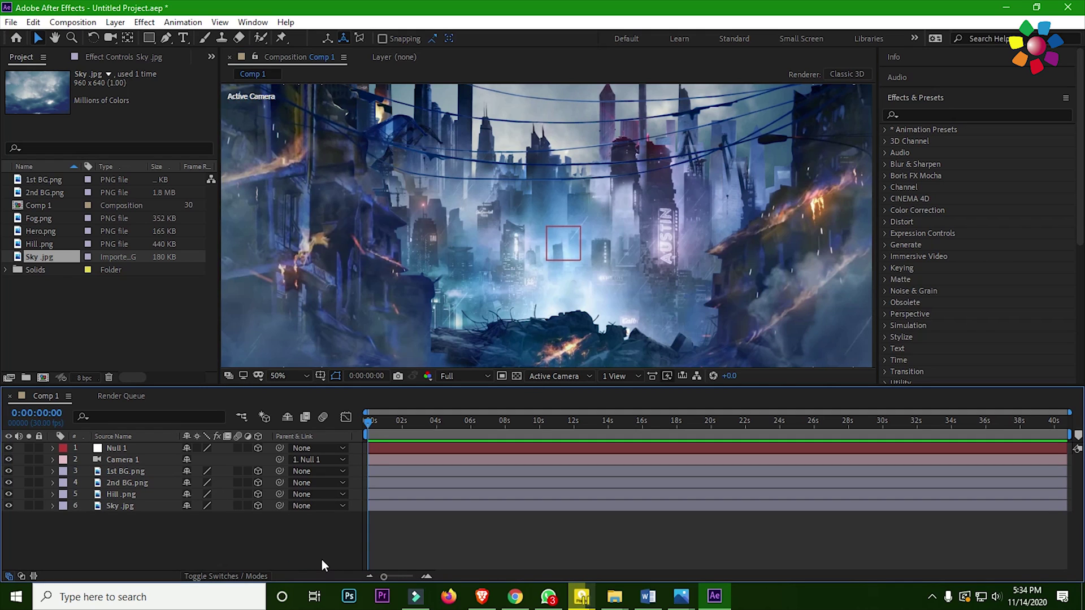
# - Add Hero.png to the composition between 2nd BG.png and Hill .png, and make it a 3D layer
pyautogui.moveTo(44, 232); pyautogui.dragTo(159, 470)
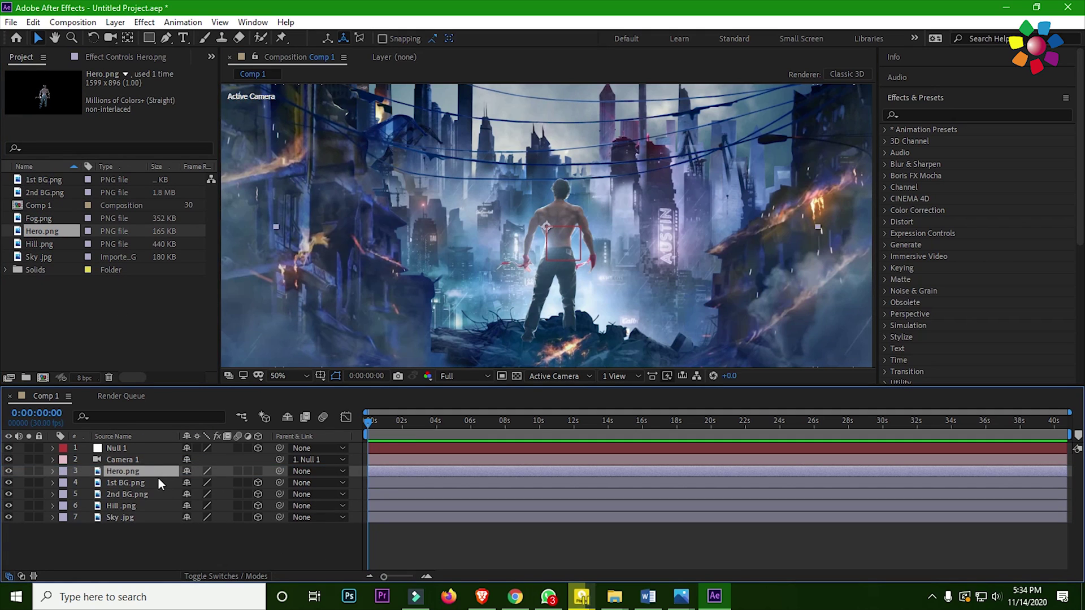
pyautogui.click(127, 504)
pyautogui.click(127, 475)
pyautogui.click(128, 509)
pyautogui.moveTo(128, 470); pyautogui.dragTo(127, 501)
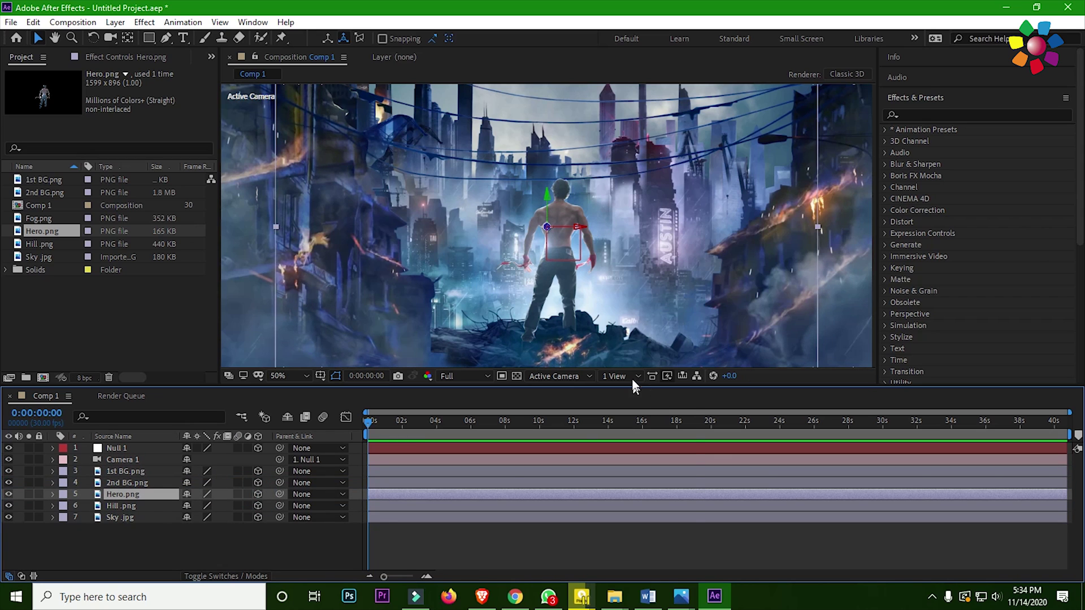
# - Push Hero.png back in depth towards the hill using the two-view layout
pyautogui.click(633, 379)
pyautogui.click(627, 405)
pyautogui.click(128, 504)
pyautogui.moveTo(380, 260); pyautogui.dragTo(424, 156)
pyautogui.scroll(2, 390, 132)
# - Lower the hero so his feet stand on the rubble peak, checking the contact up close, and deselect the layer
pyautogui.moveTo(727, 253); pyautogui.dragTo(728, 300)
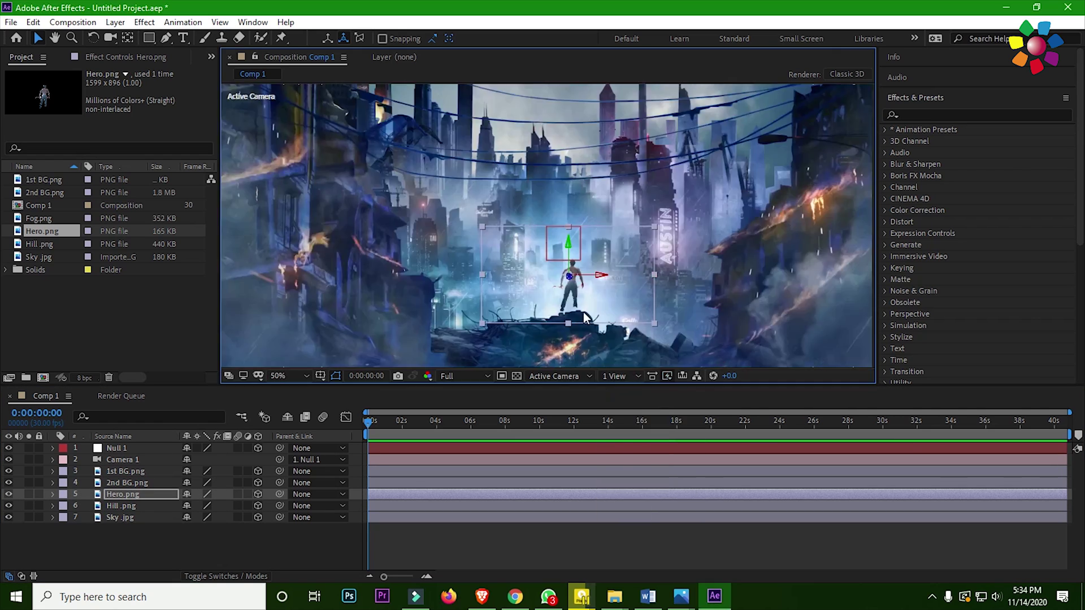
pyautogui.scroll(1, 582, 317)
pyautogui.moveTo(587, 350); pyautogui.dragTo(577, 254)
pyautogui.scroll(2, 565, 264)
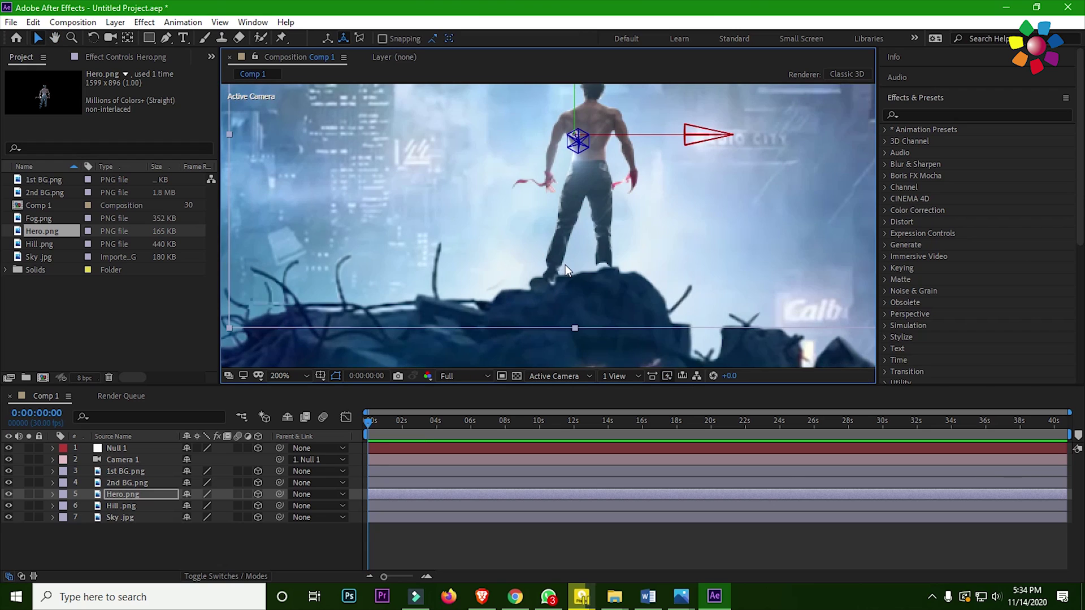
pyautogui.scroll(-4, 677, 260)
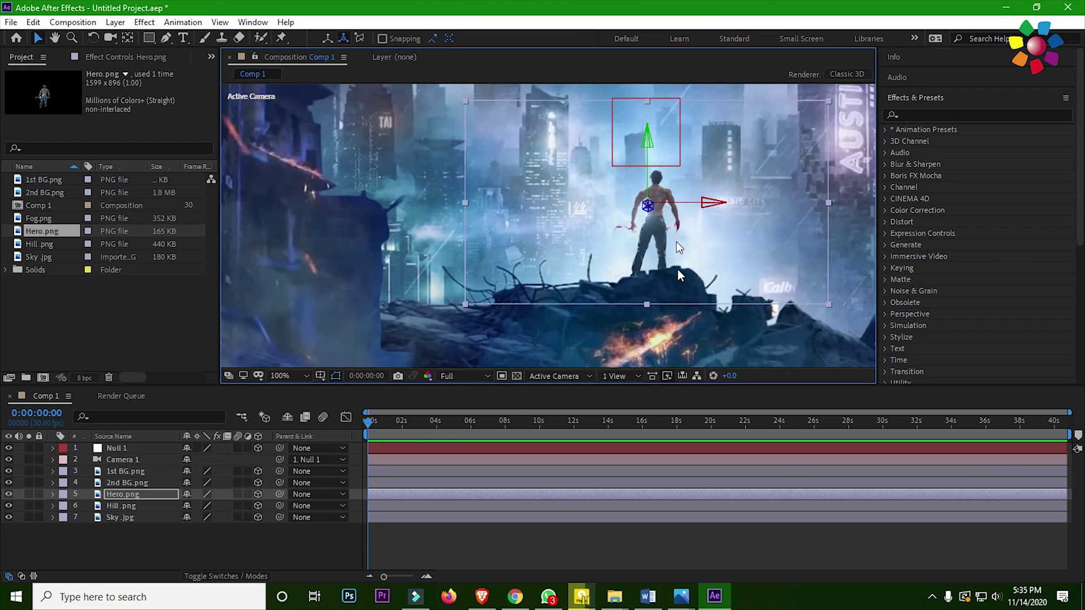
pyautogui.press('h')
pyautogui.moveTo(788, 217); pyautogui.dragTo(741, 243)
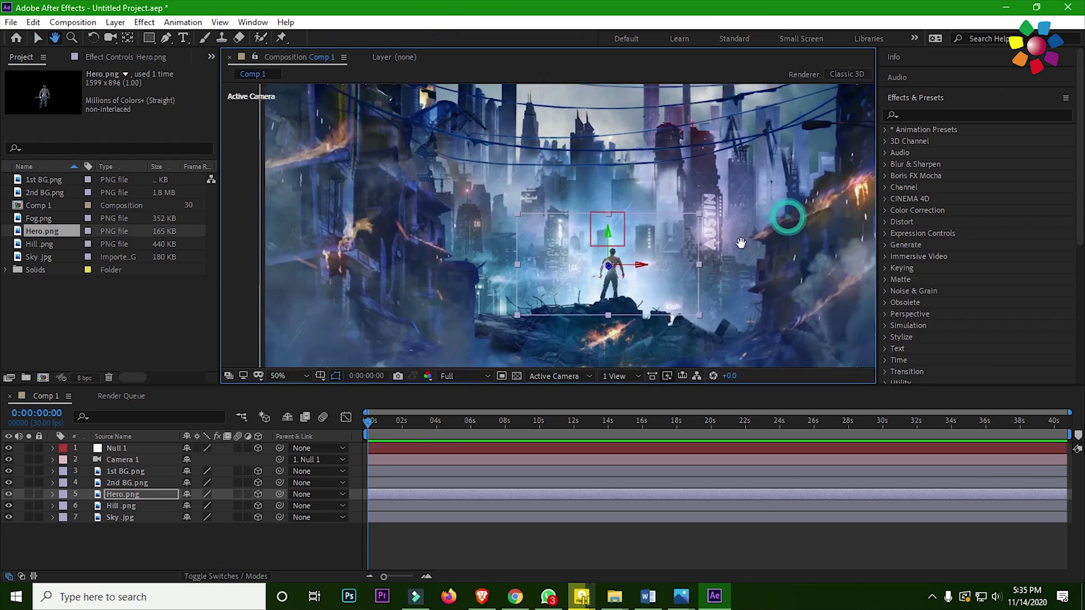
pyautogui.scroll(-1, 669, 280)
pyautogui.click(785, 264)
pyautogui.scroll(1, 585, 280)
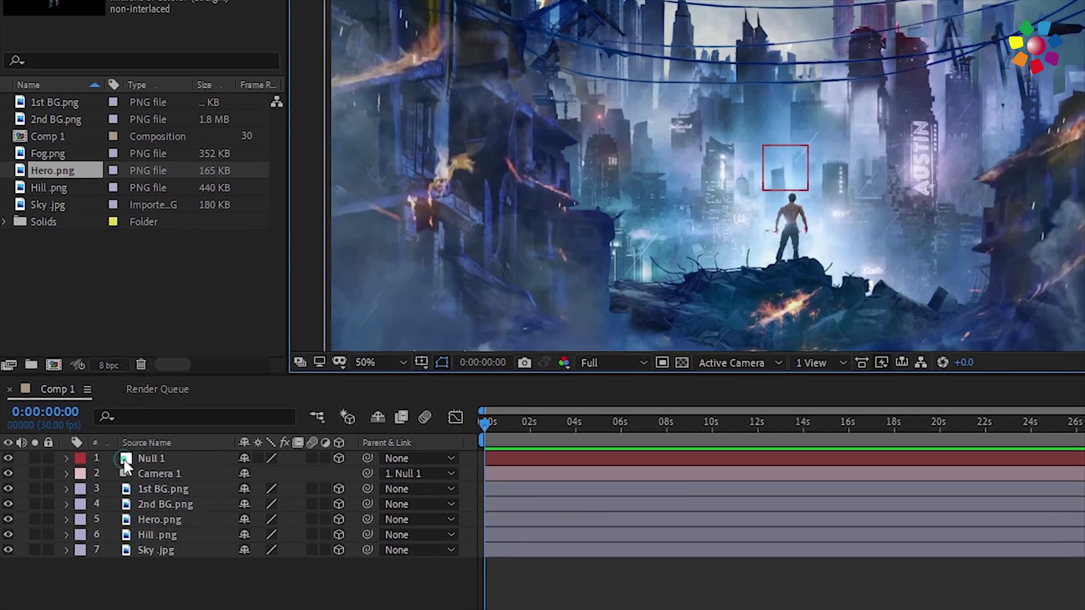
# - Start animating Null 1's Position with a keyframe at 0:00:00:00
pyautogui.click(56, 452)
pyautogui.click(58, 453)
pyautogui.click(73, 466)
pyautogui.click(118, 508)
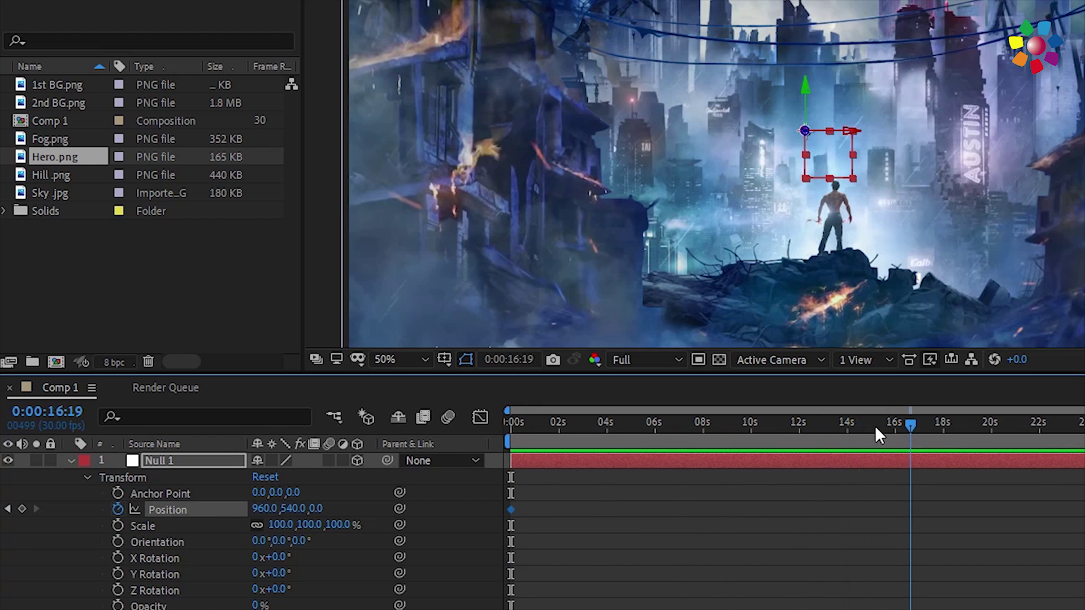
# - At 0:00:13:28, raise Null 1's Z position and adjust its framing so the camera pushes in towards the hero
pyautogui.moveTo(847, 428); pyautogui.dragTo(846, 429)
pyautogui.moveTo(345, 513); pyautogui.dragTo(791, 501)
pyautogui.moveTo(316, 508); pyautogui.dragTo(889, 497)
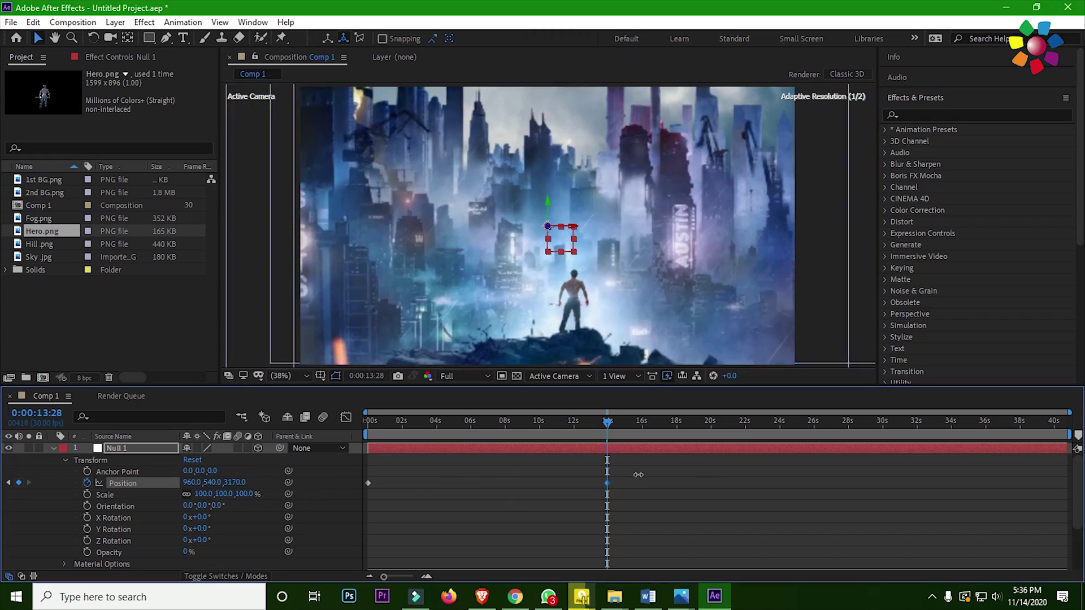
pyautogui.moveTo(638, 475); pyautogui.dragTo(712, 474)
pyautogui.moveTo(212, 482); pyautogui.dragTo(538, 444)
# - Preview the camera move from the start and inspect the frame at 0:00:01:26
pyautogui.press('Home')
pyautogui.press('space')
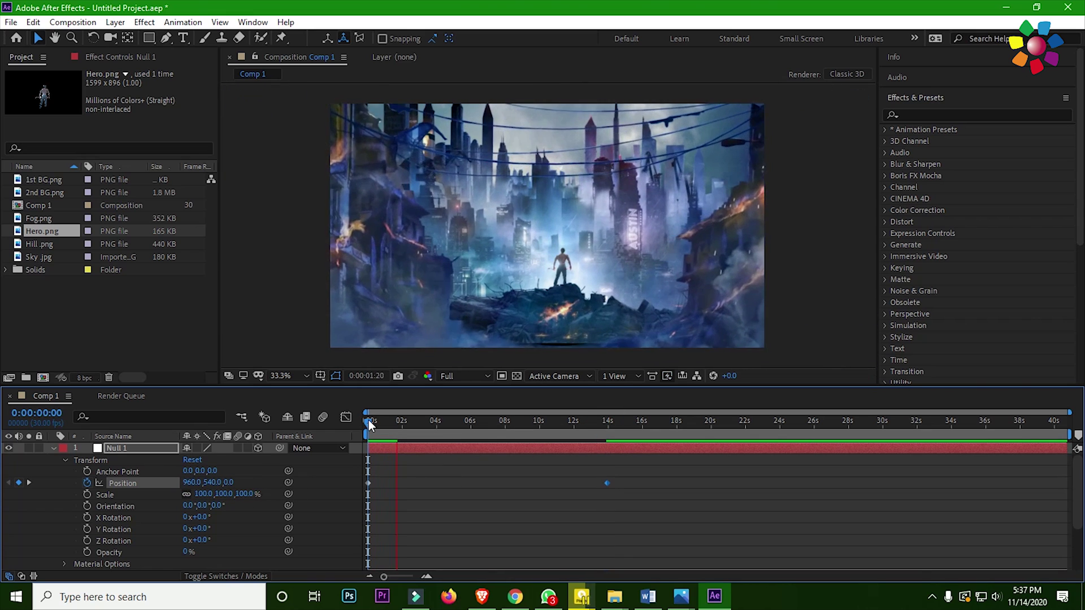
pyautogui.moveTo(369, 419); pyautogui.dragTo(400, 421)
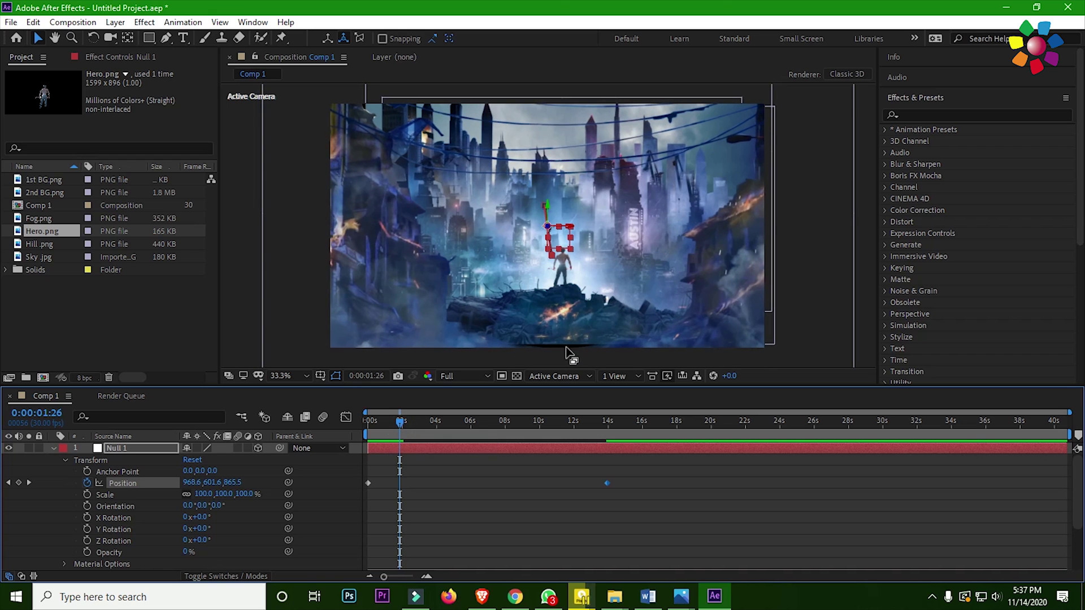
# - Select Hill .png and Hero.png together and nudge them down slightly in the frame
pyautogui.click(578, 317)
pyautogui.click(54, 448)
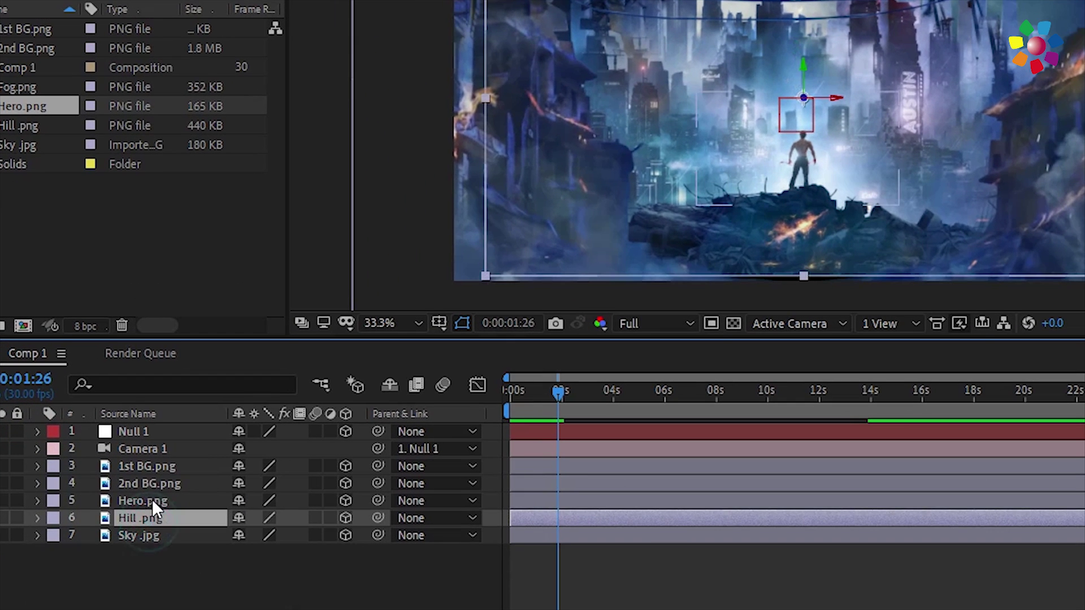
pyautogui.keyDown('ctrl'); pyautogui.click(152, 502); pyautogui.keyUp('ctrl')
pyautogui.press('Down')
pyautogui.press('Down')
pyautogui.press('Down')
pyautogui.press('Down')
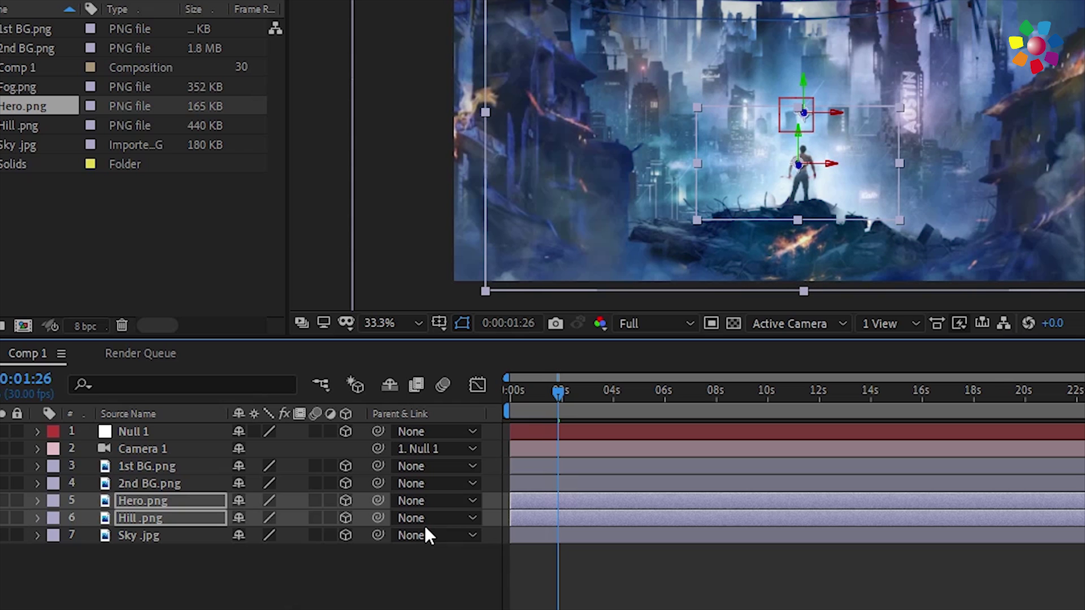
pyautogui.hotkey('shift', 'Up')
# - Set the preview resolution to Half and play the animation from the start
pyautogui.moveTo(559, 394); pyautogui.dragTo(508, 393)
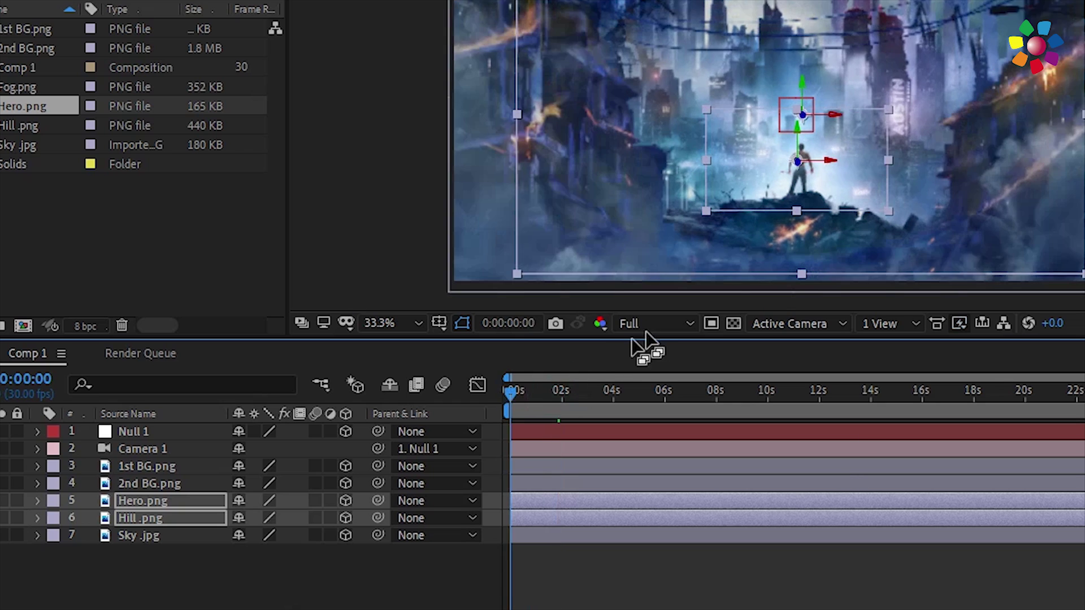
pyautogui.click(649, 325)
pyautogui.click(645, 391)
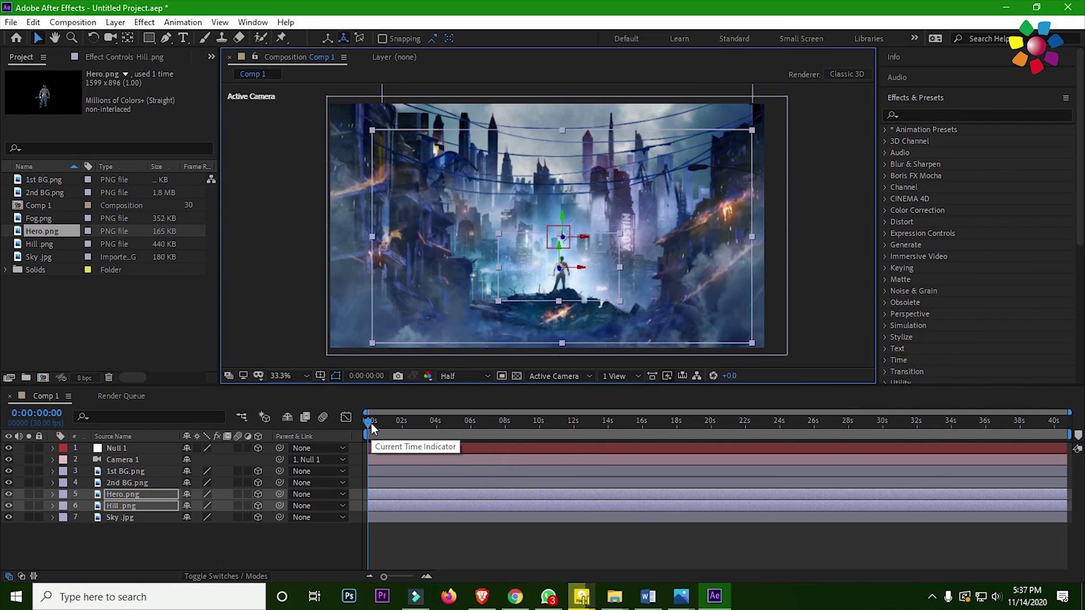
pyautogui.press('space')
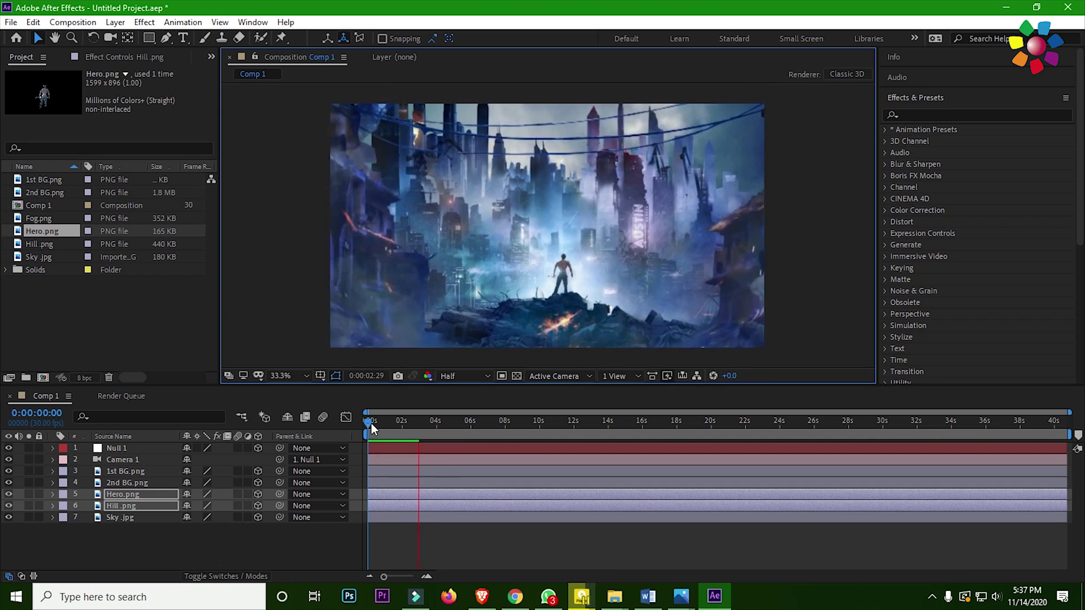
# - Enlarge the background artwork to cover the exposed frame edge at about 0:00:05:06
pyautogui.click(451, 421)
pyautogui.moveTo(453, 423); pyautogui.dragTo(458, 423)
pyautogui.click(334, 188)
pyautogui.click(131, 483)
pyautogui.moveTo(346, 361); pyautogui.dragTo(331, 371)
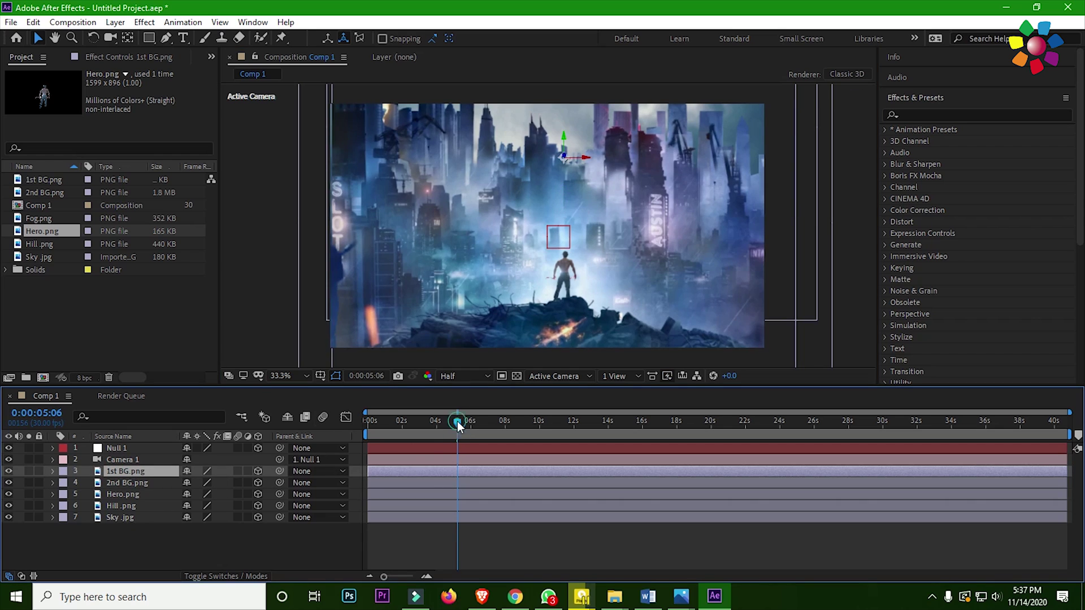
# - Preview the camera push-in from the start up to 0:00:13:19
pyautogui.moveTo(457, 421); pyautogui.dragTo(359, 424)
pyautogui.click(334, 329)
pyautogui.press('space')
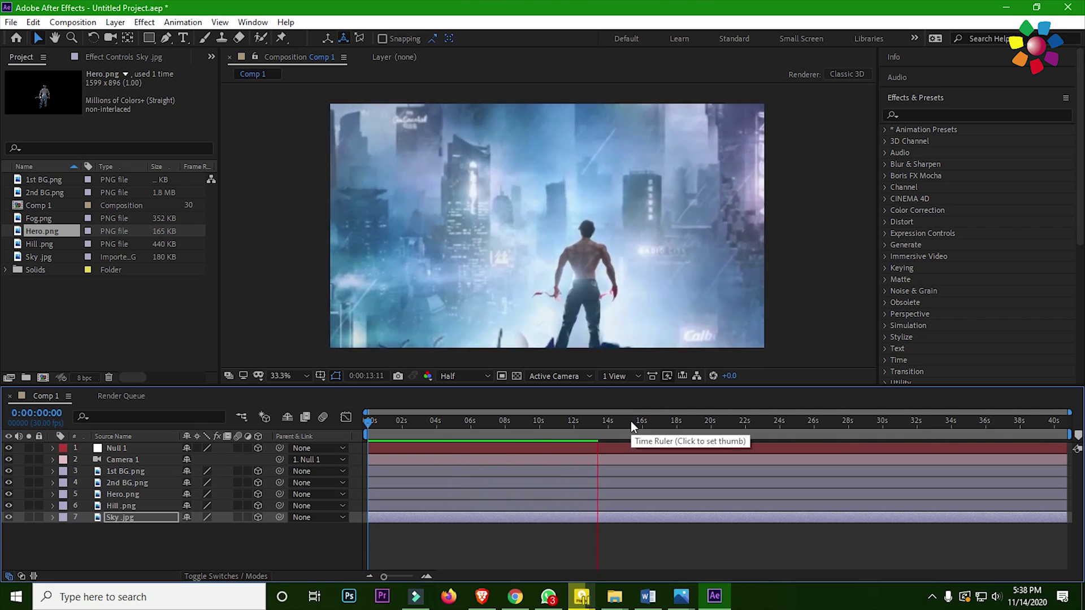
pyautogui.press('space')
# - At 0:00:13:19, set Null 1's position to X 1104.6 and Y 1161.1 to reframe the hero
pyautogui.click(115, 449)
pyautogui.click(51, 448)
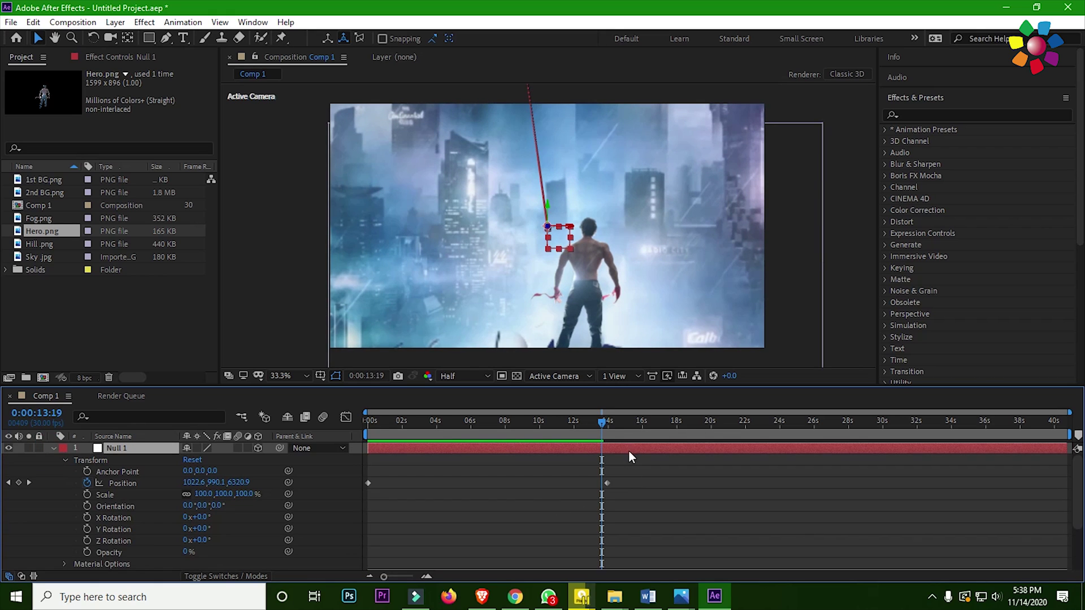
pyautogui.moveTo(240, 486); pyautogui.dragTo(351, 470)
pyautogui.moveTo(204, 485); pyautogui.dragTo(249, 479)
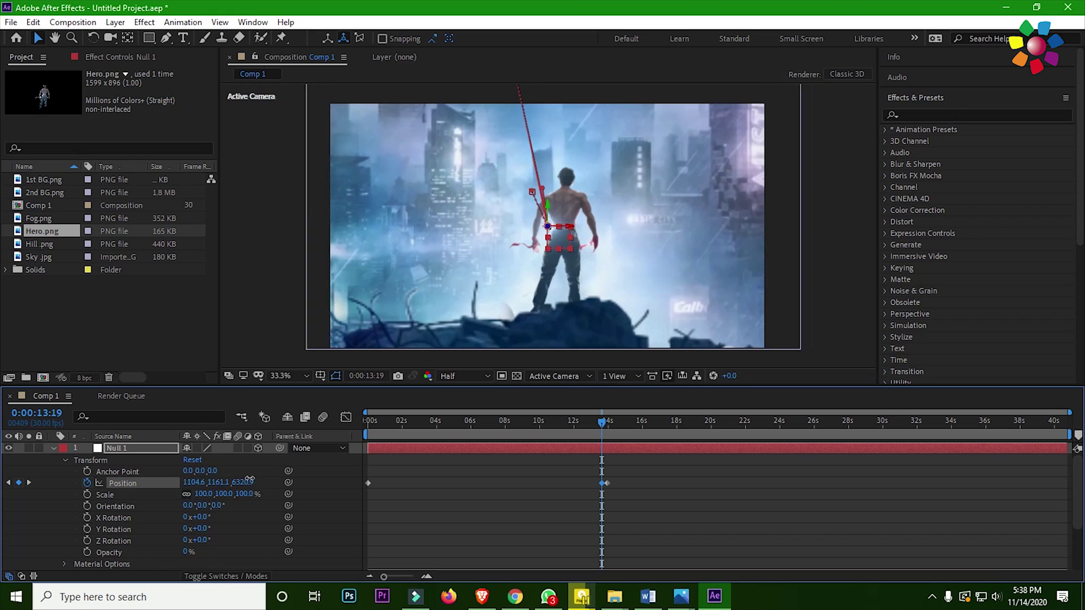
# - Delete Null 1's last Position keyframe and move the reframed end keyframe earlier to about 10 seconds
pyautogui.click(608, 484)
pyautogui.press('Delete')
pyautogui.click(602, 483)
pyautogui.moveTo(545, 486); pyautogui.dragTo(543, 484)
# - Preview the shortened camera move from the start, and collapse Null 1's properties
pyautogui.moveTo(403, 423); pyautogui.dragTo(358, 455)
pyautogui.press('space')
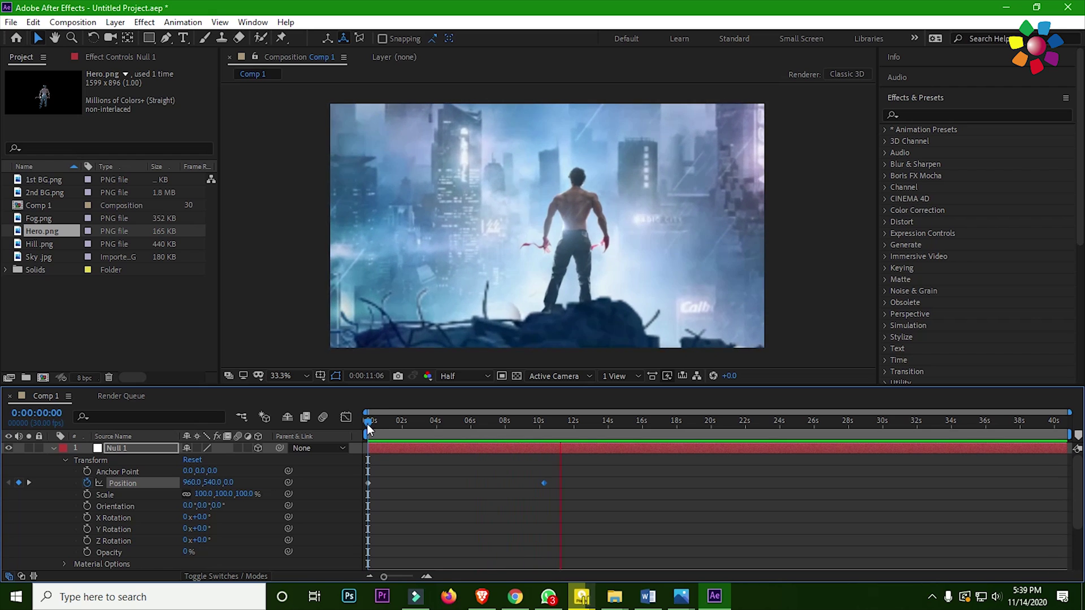
pyautogui.click(369, 422)
pyautogui.click(54, 448)
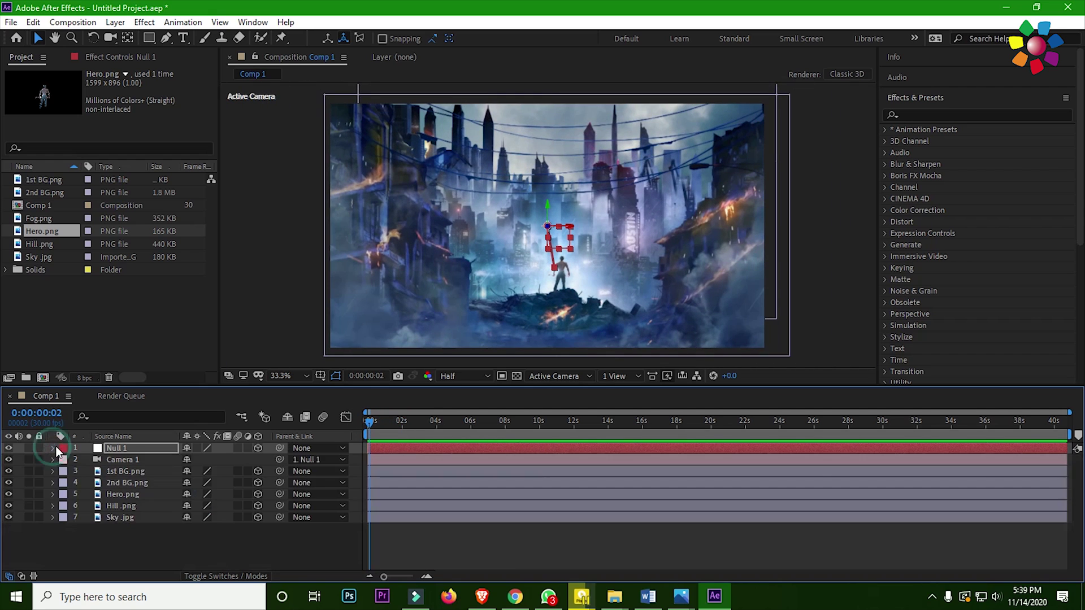
# - Import the fire clip My Video2.mp4, place it directly below Camera 1, and make it a 3D layer
pyautogui.doubleClick(157, 328)
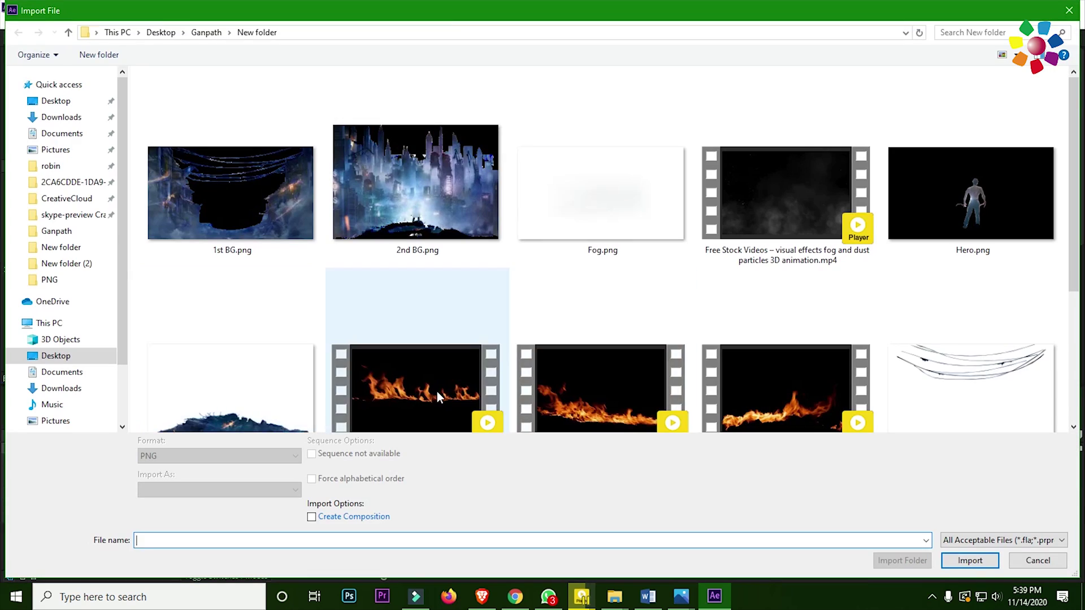
pyautogui.click(435, 391)
pyautogui.click(955, 561)
pyautogui.moveTo(144, 462); pyautogui.dragTo(144, 465)
pyautogui.click(258, 471)
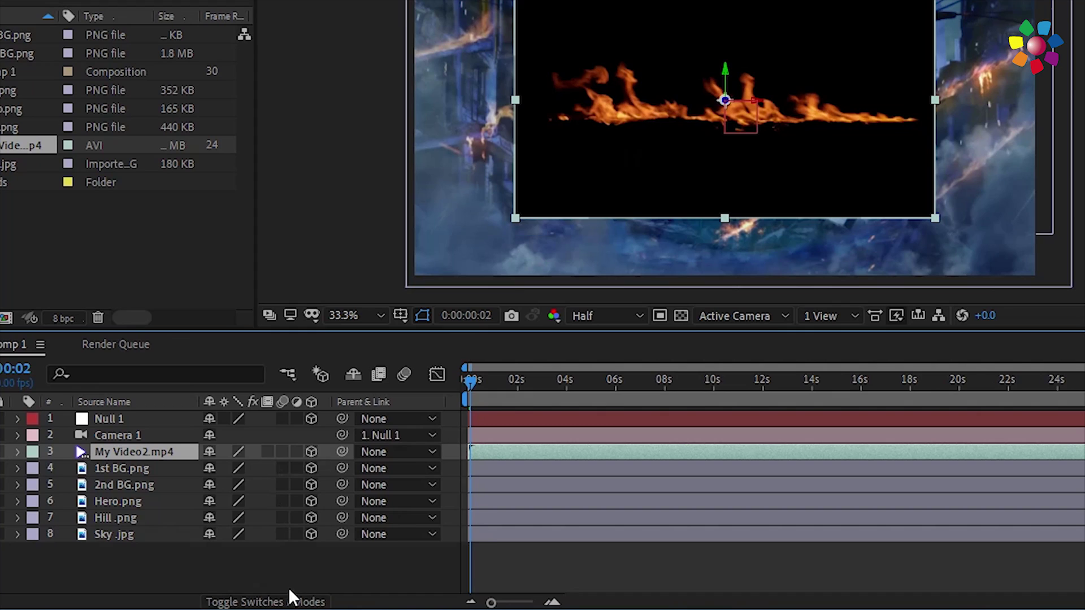
# - Set the blending mode of My Video2.mp4 to Screen
pyautogui.click(290, 599)
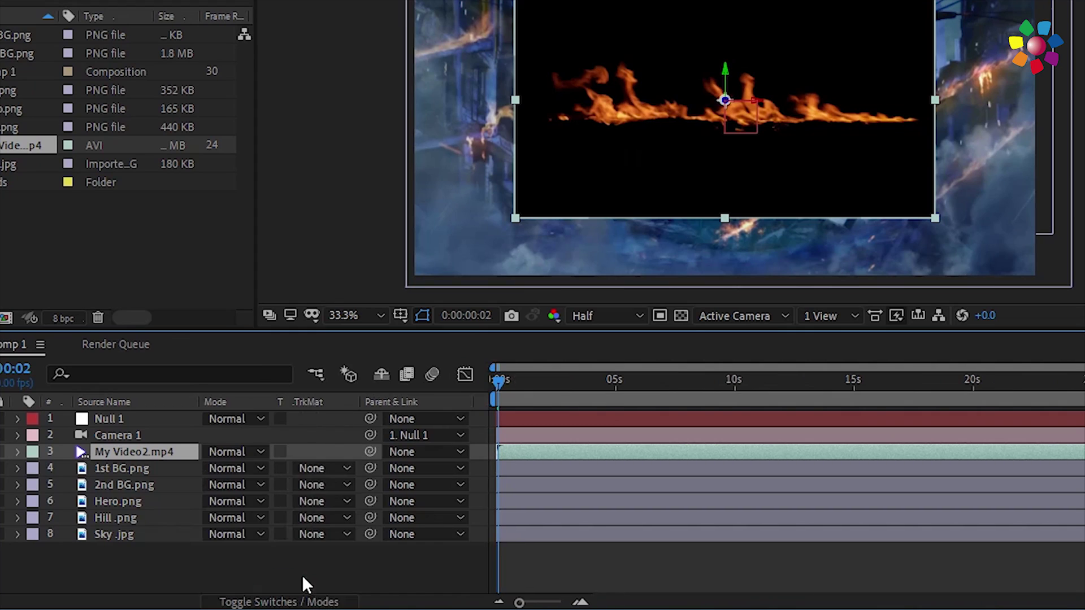
pyautogui.click(249, 452)
pyautogui.click(300, 113)
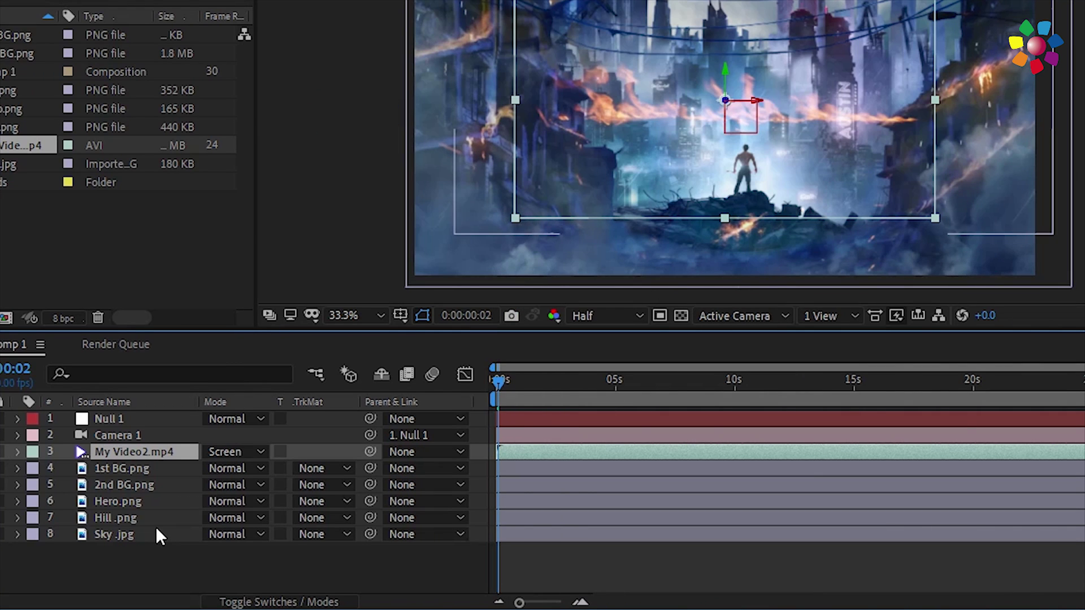
# - Push My Video2.mp4 back in depth to the plane of 1st BG.png using the two-view layout
pyautogui.click(127, 485)
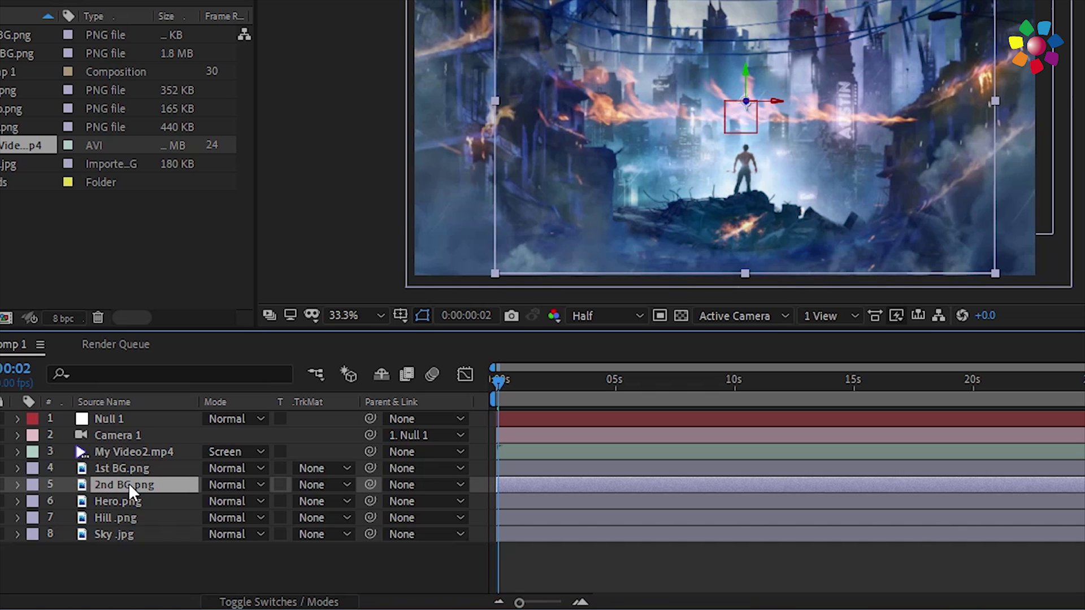
pyautogui.click(130, 466)
pyautogui.click(139, 455)
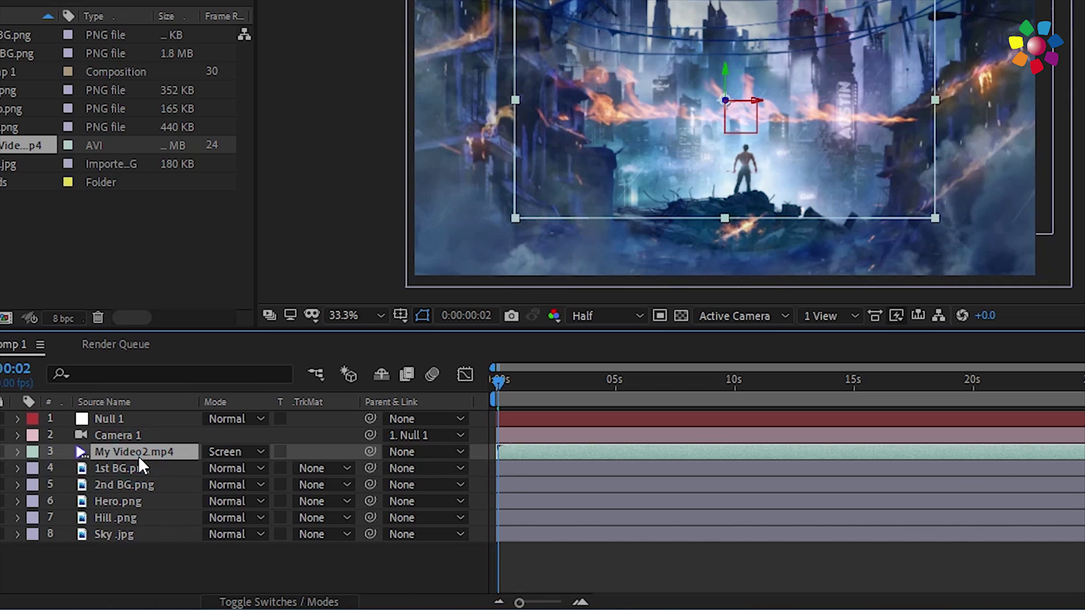
pyautogui.click(844, 315)
pyautogui.click(839, 354)
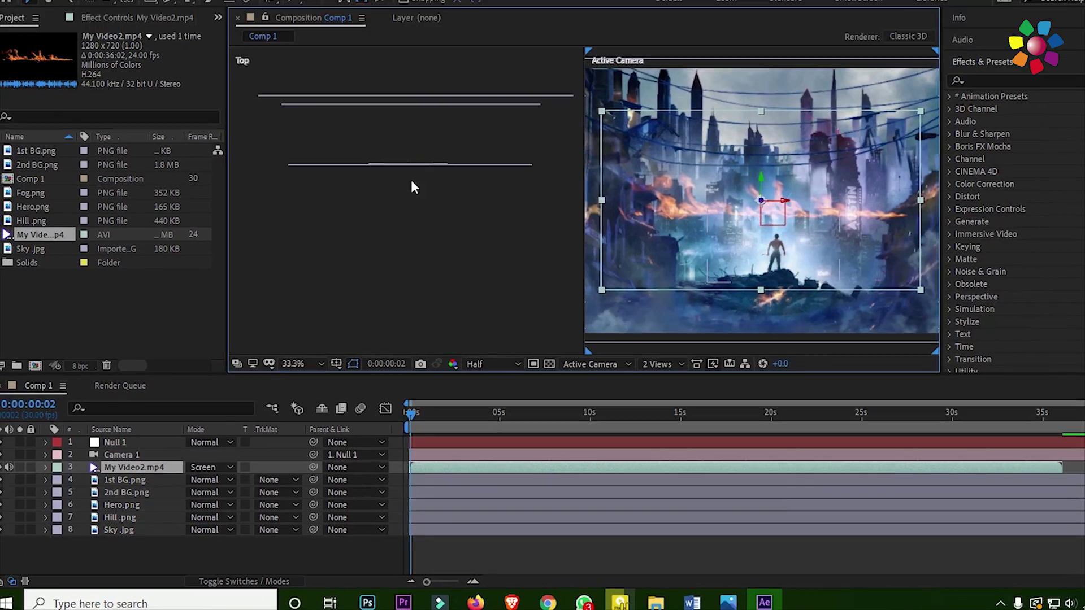
pyautogui.scroll(-2, 508, 73)
pyautogui.click(122, 470)
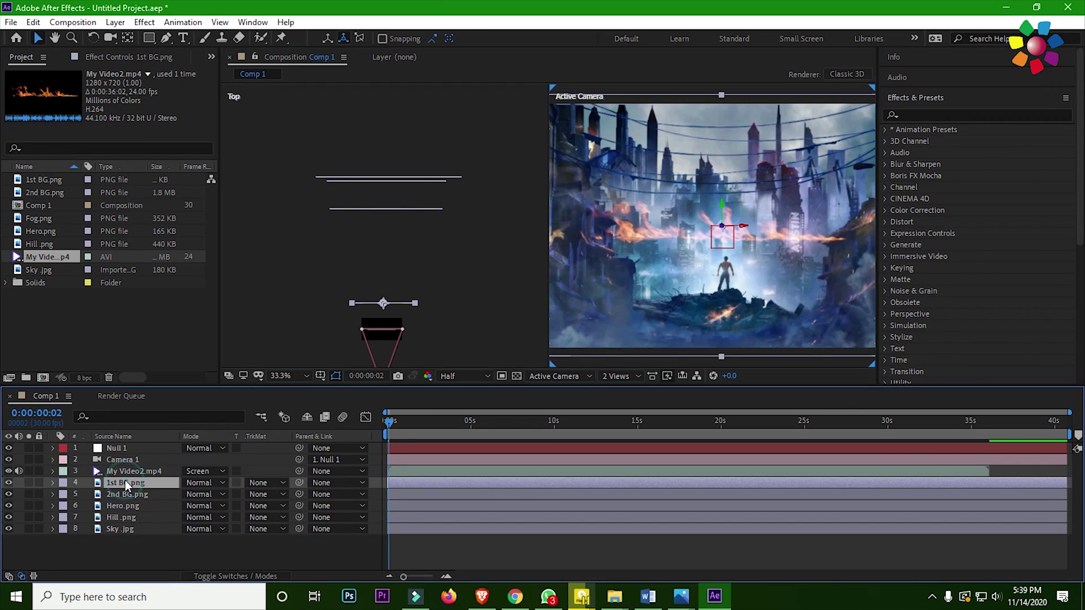
pyautogui.click(129, 472)
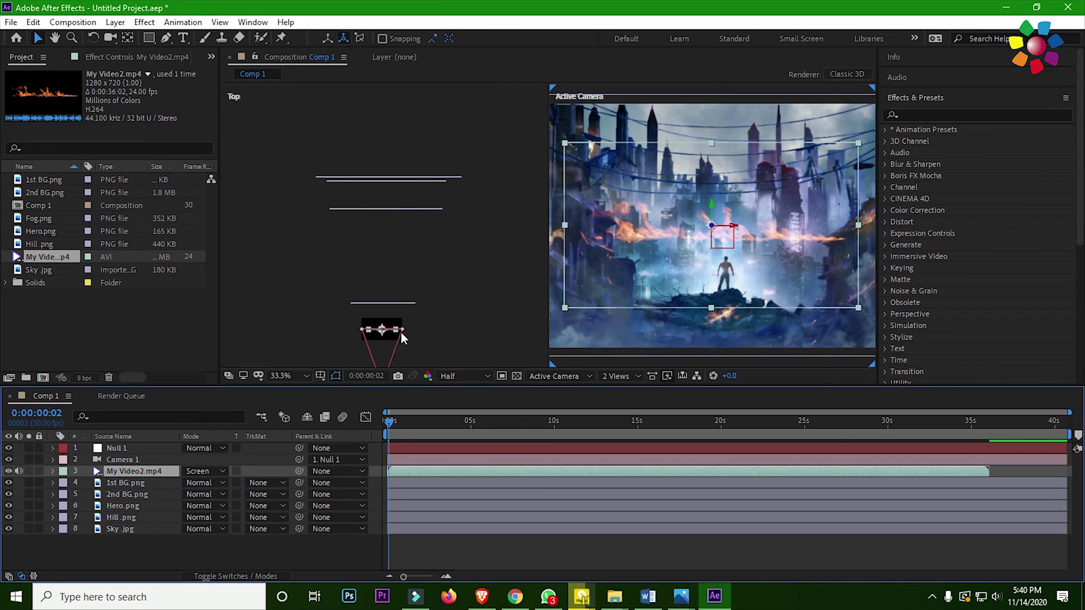
pyautogui.scroll(-5, 390, 275)
pyautogui.moveTo(389, 278); pyautogui.dragTo(390, 277)
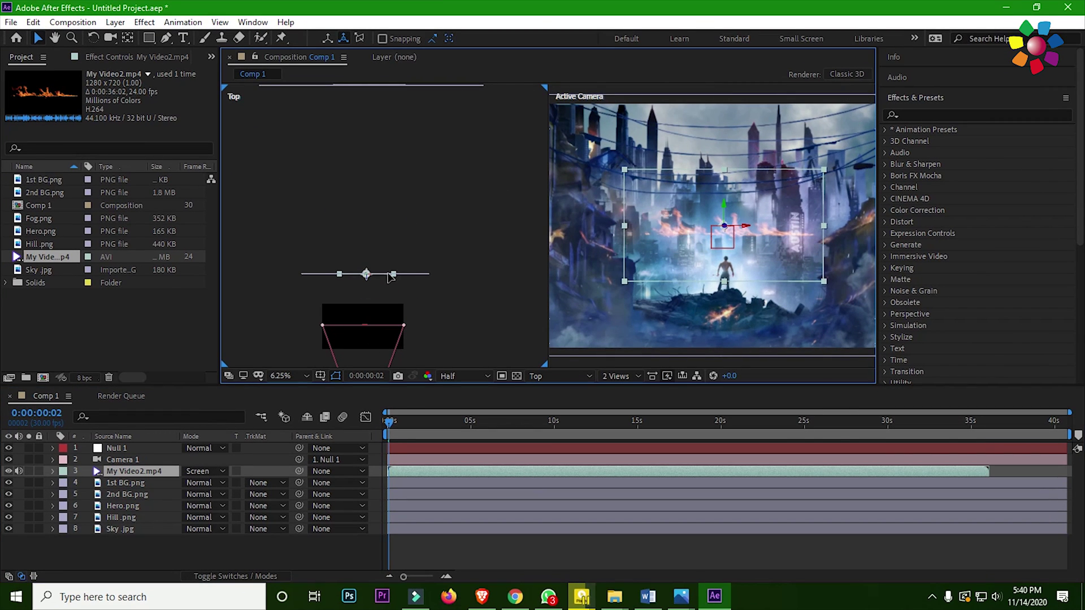
# - In a single view, scale, rotate and position the fire clip over the burning beam of the right-hand building
pyautogui.click(618, 376)
pyautogui.click(627, 433)
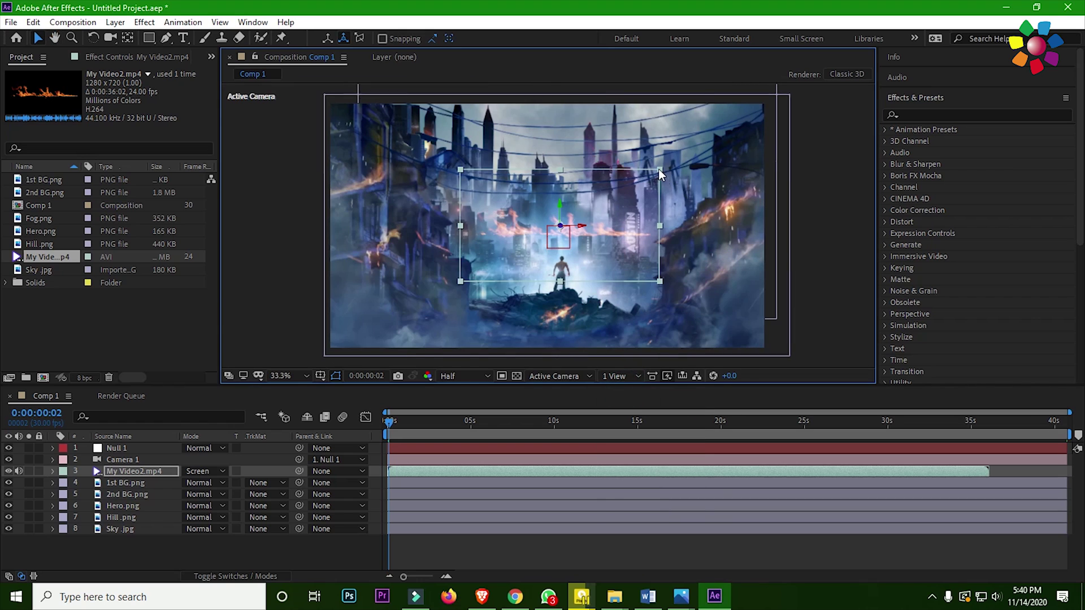
pyautogui.moveTo(658, 165); pyautogui.dragTo(618, 128)
pyautogui.scroll(1, 506, 246)
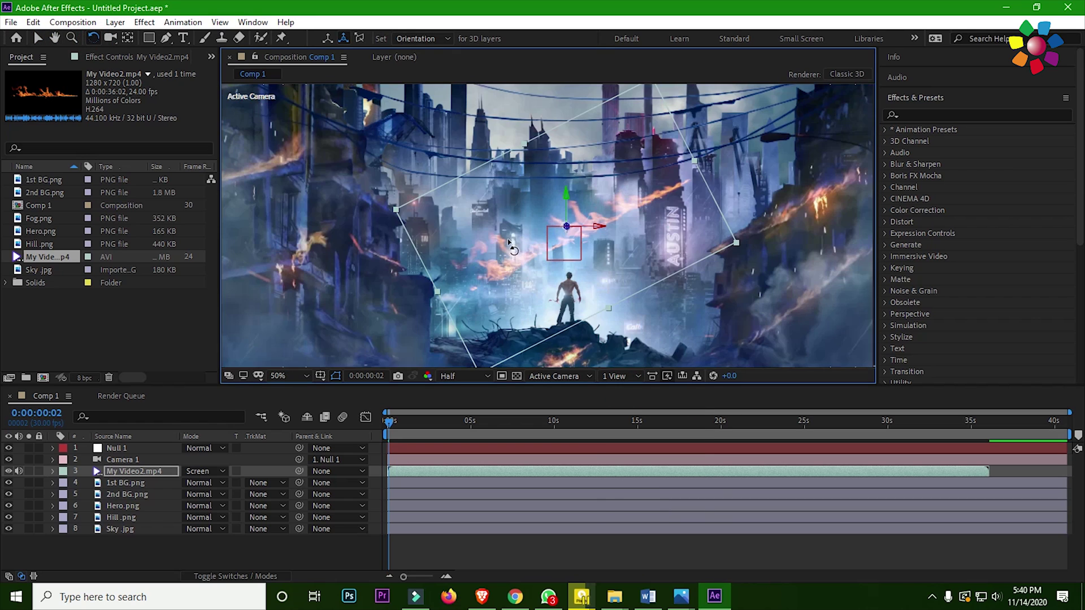
pyautogui.moveTo(397, 215); pyautogui.dragTo(783, 244)
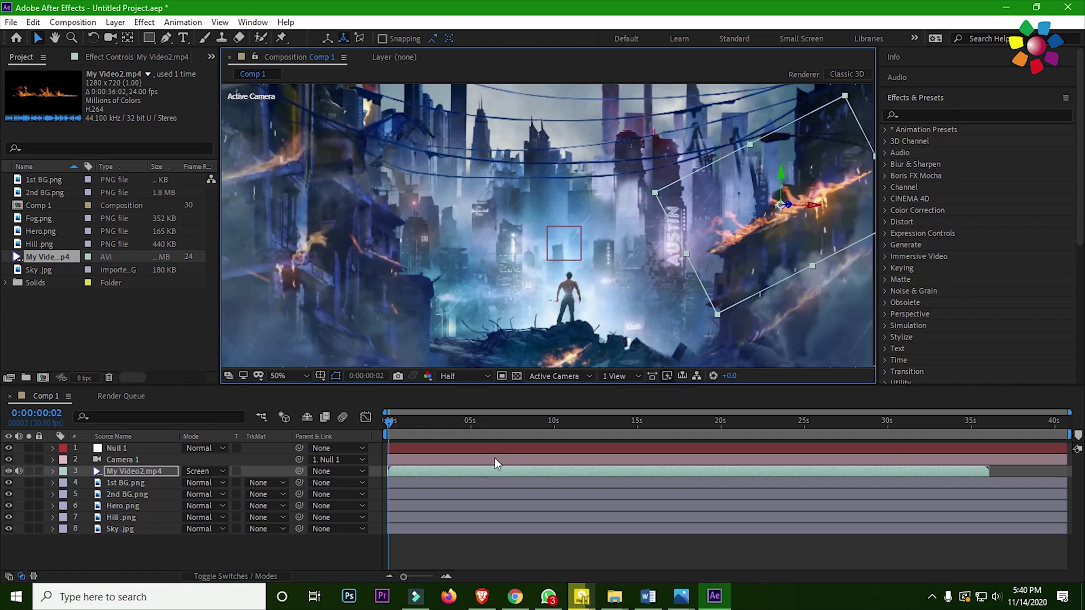
# - Duplicate My Video2.mp4 at the first frame, then move and rotate the copy over the lower beam of the right-hand building
pyautogui.moveTo(389, 424)
pyautogui.mouseDown()
pyautogui.moveTo(406, 424)
pyautogui.moveTo(386, 424)
pyautogui.mouseUp()
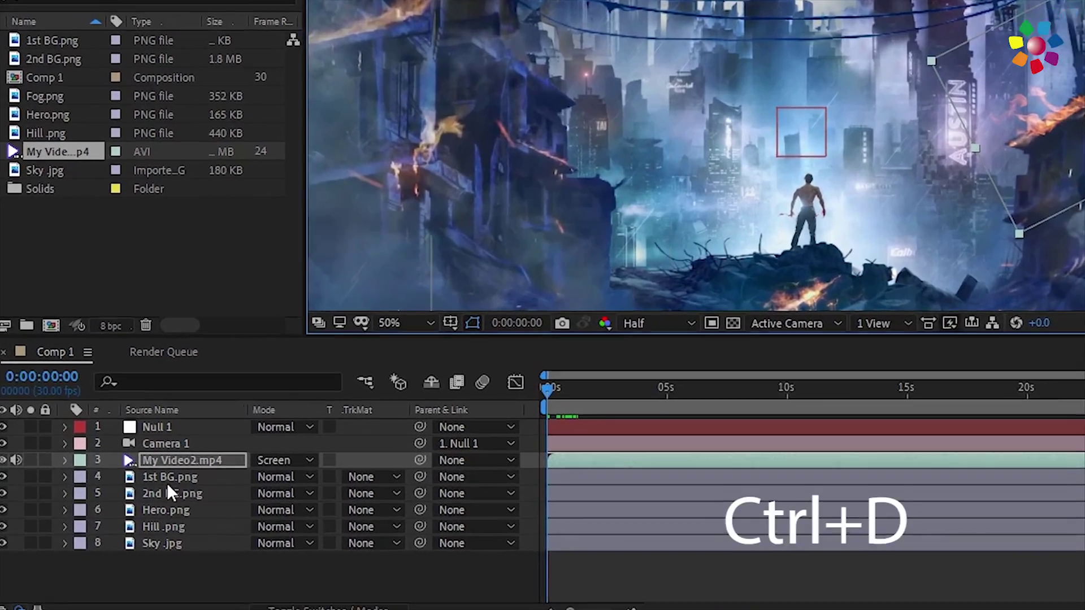
pyautogui.hotkey('ctrl', 'd')
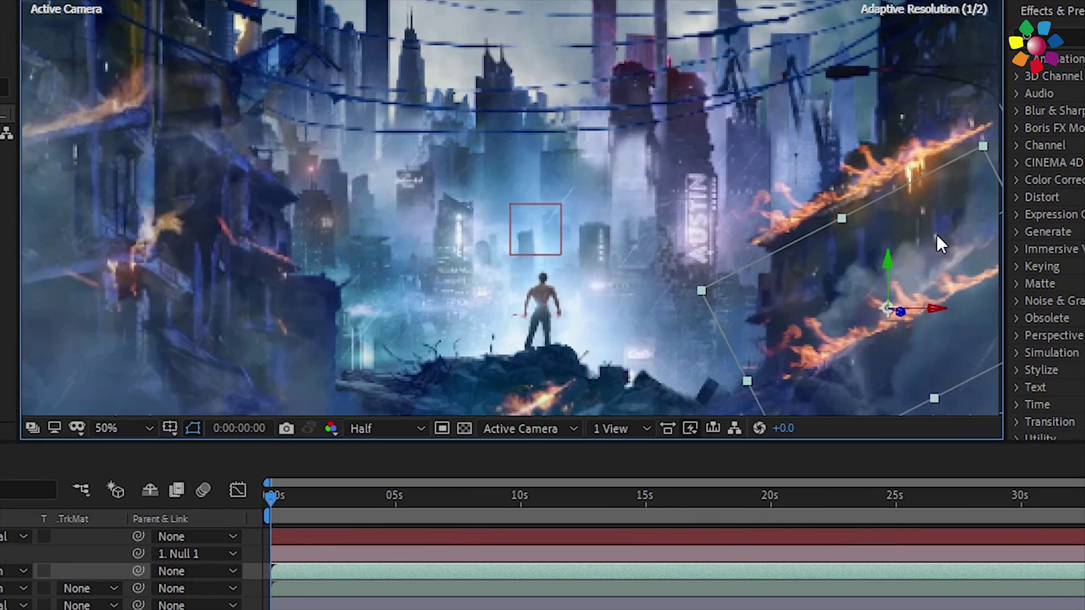
pyautogui.moveTo(938, 236); pyautogui.dragTo(811, 219)
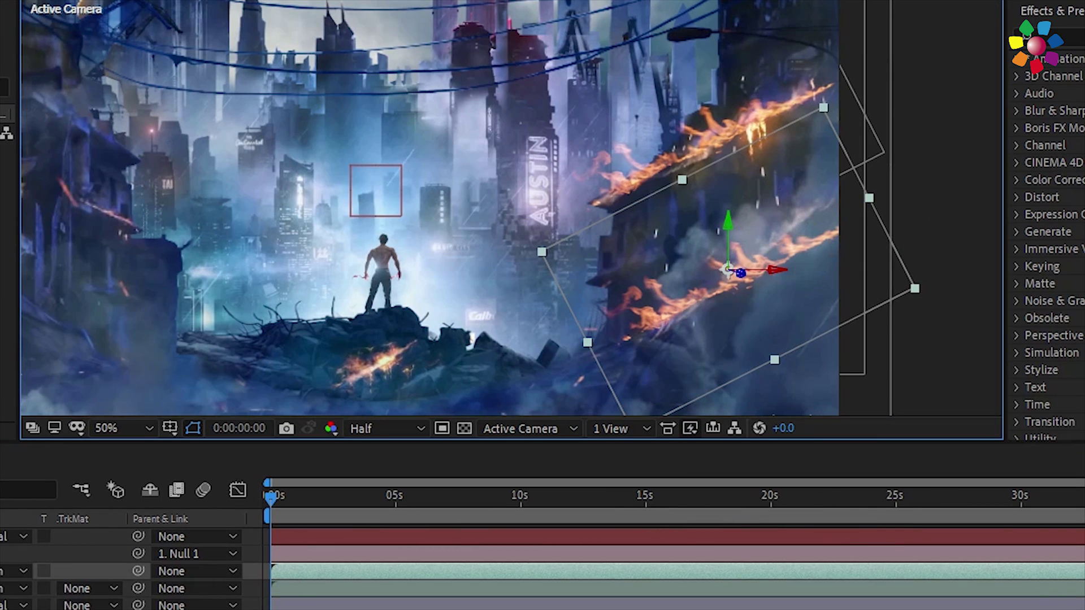
pyautogui.moveTo(915, 289); pyautogui.dragTo(916, 253)
pyautogui.moveTo(777, 245); pyautogui.dragTo(799, 216)
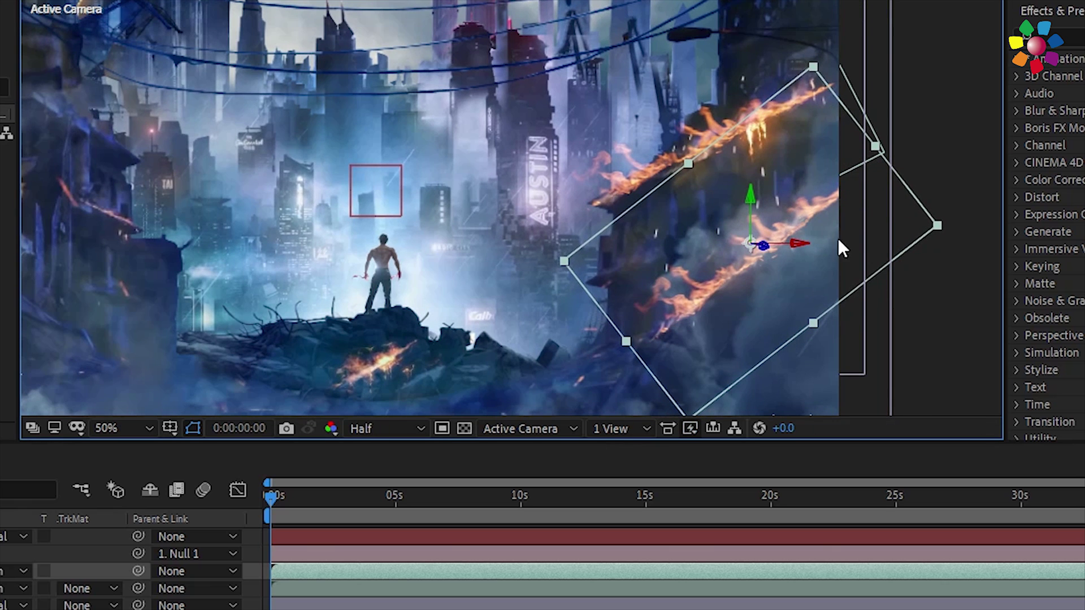
pyautogui.press(',')
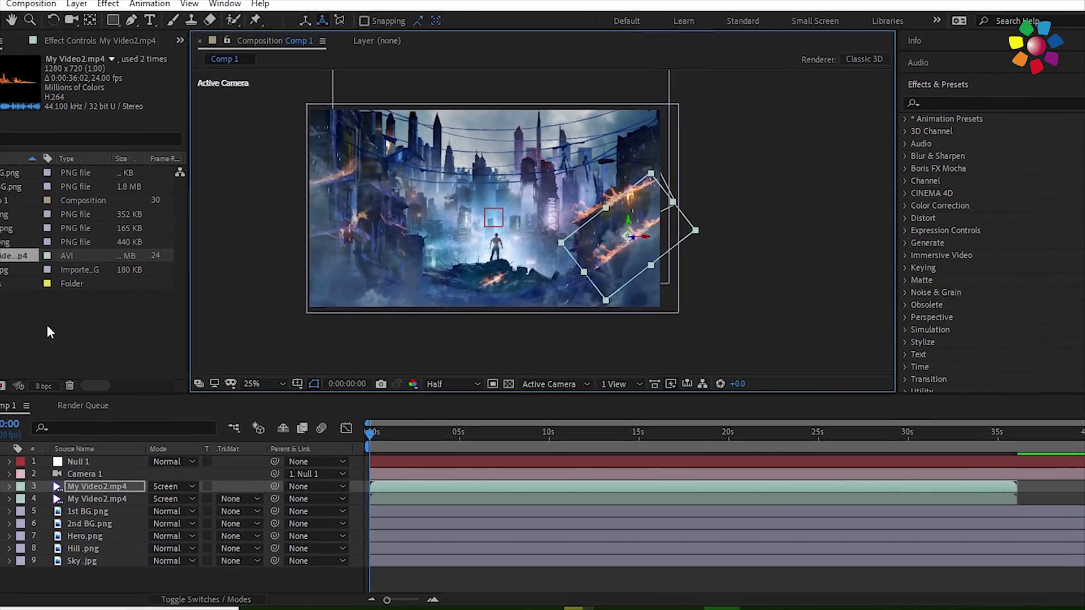
# - Import the fire clip My Video3.mp4 and place it directly below Camera 1 in the layer stack
pyautogui.doubleClick(7, 330)
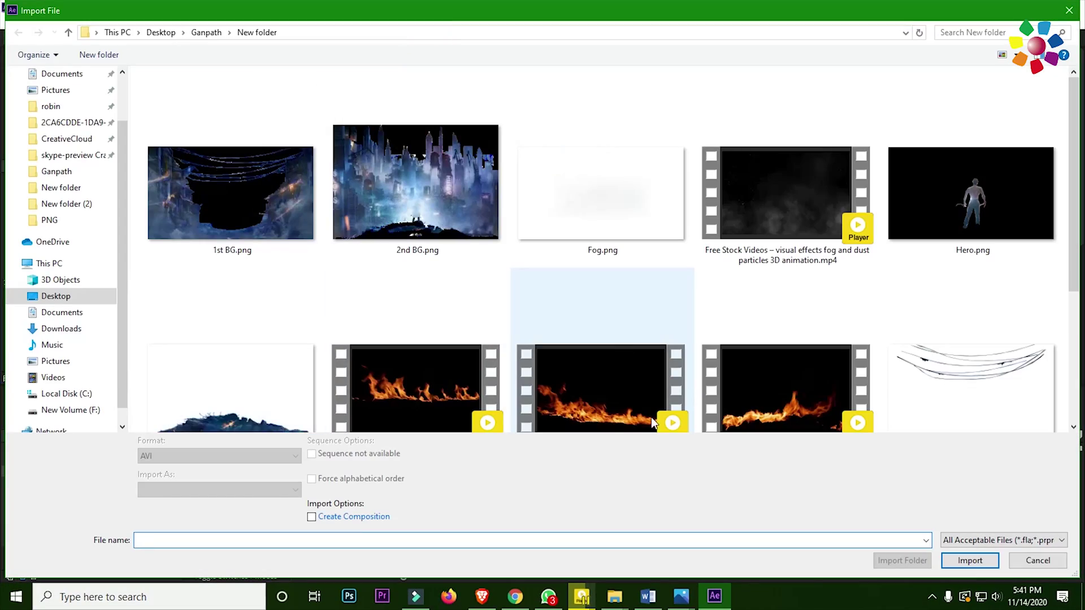
pyautogui.click(606, 407)
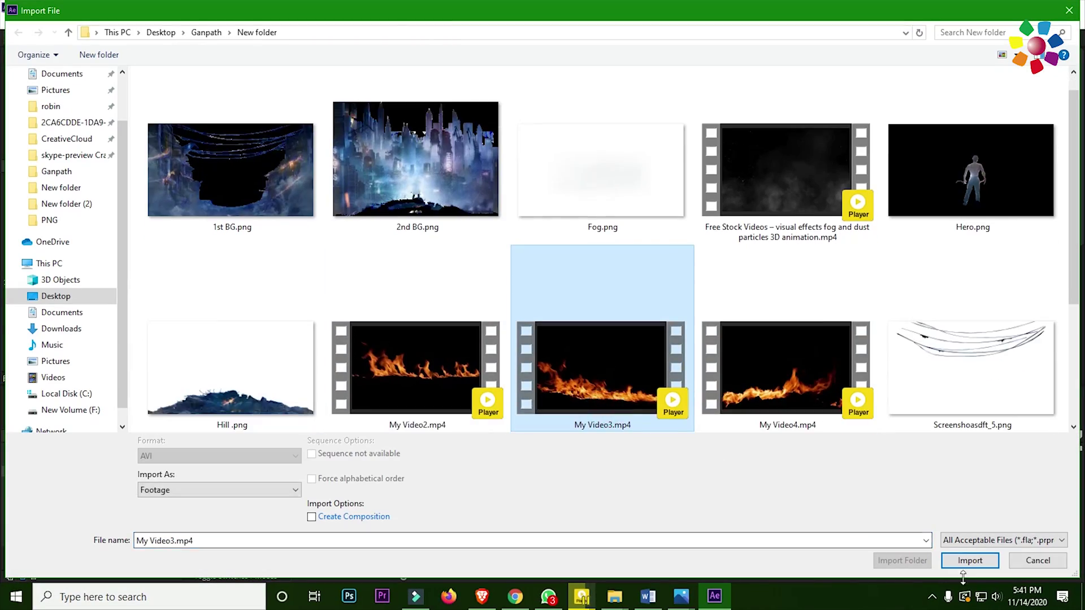
pyautogui.click(968, 561)
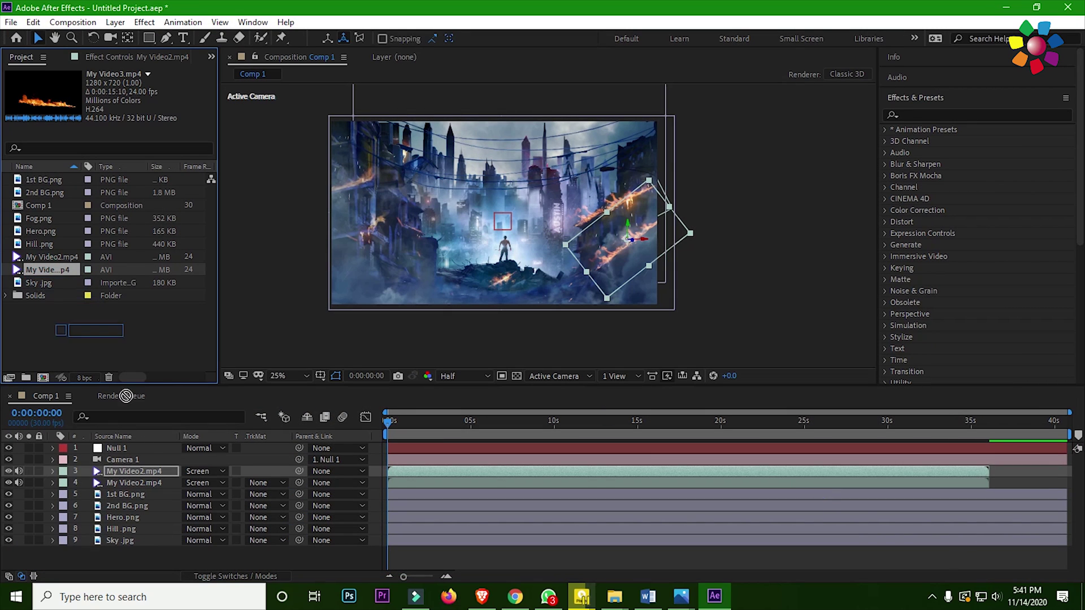
pyautogui.moveTo(140, 430); pyautogui.dragTo(144, 469)
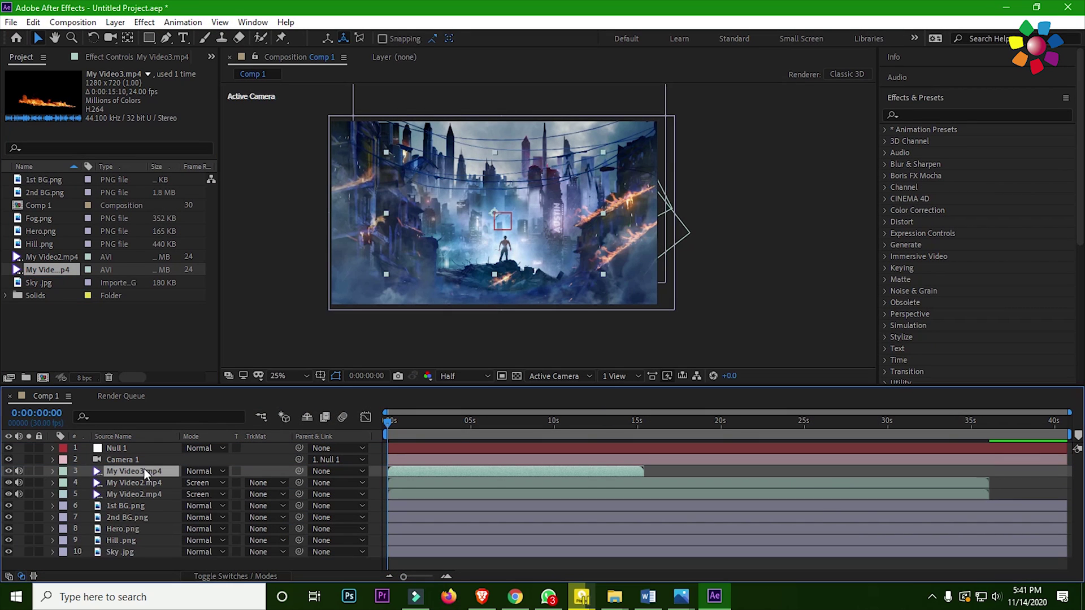
# - Set the blending mode of My Video3.mp4 to Screen and make it a 3D layer
pyautogui.click(204, 471)
pyautogui.click(237, 233)
pyautogui.click(223, 576)
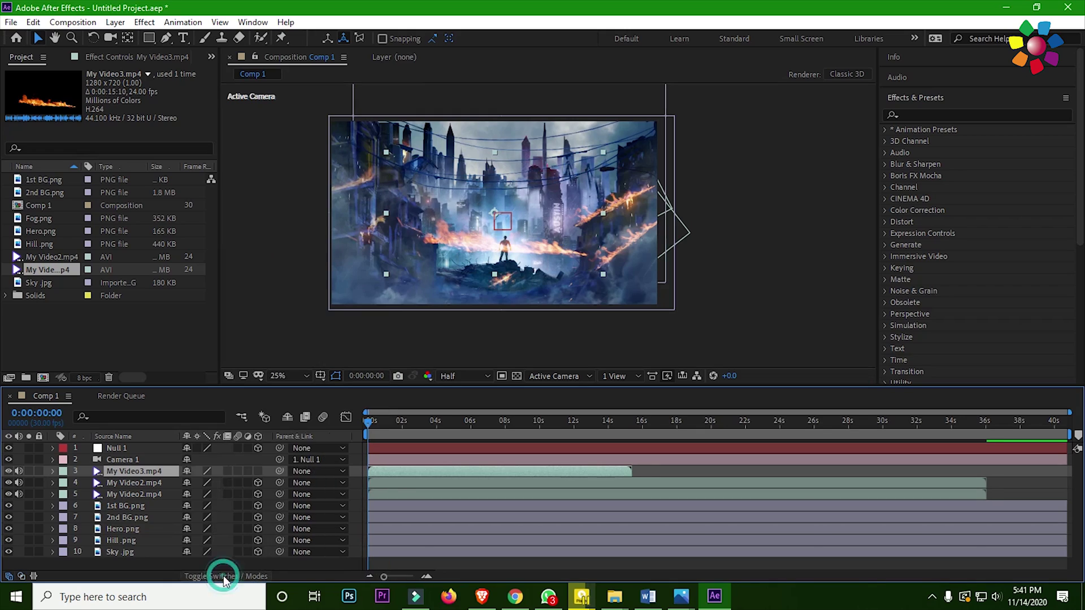
# - Push My Video3.mp4 back in depth to the plane of 1st BG.png using the horizontal two-view layout
pyautogui.click(620, 376)
pyautogui.click(636, 413)
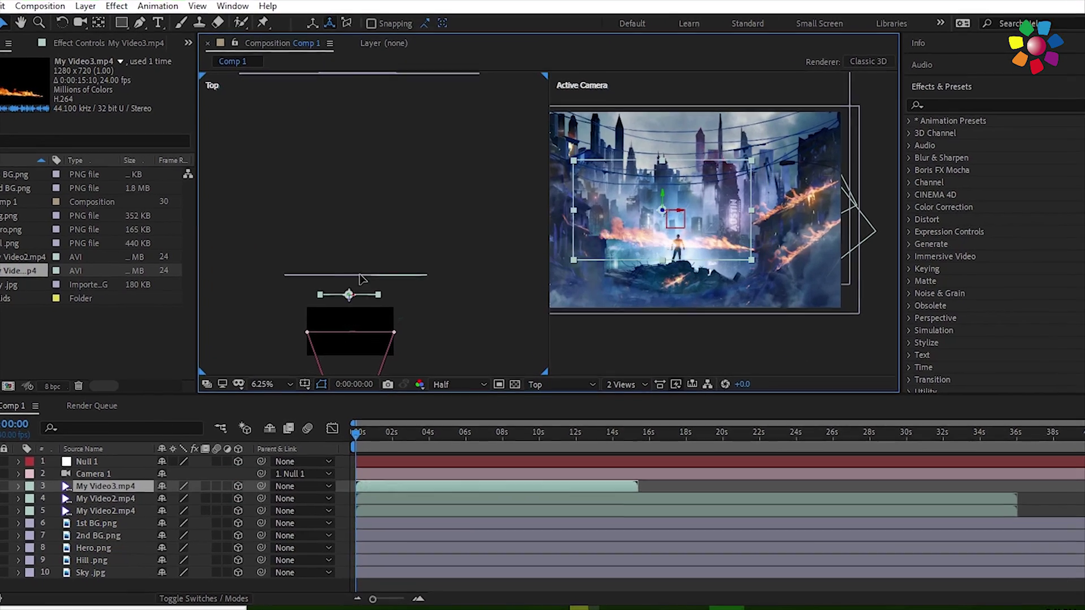
pyautogui.moveTo(356, 297); pyautogui.dragTo(358, 278)
pyautogui.scroll(1, 304, 284)
pyautogui.scroll(1, 712, 254)
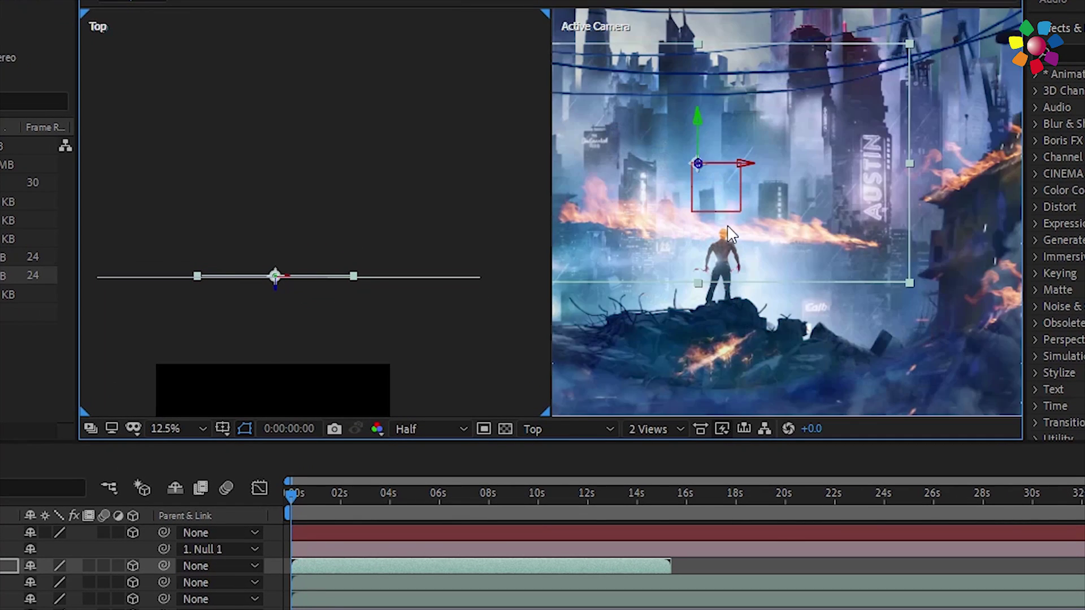
# - In a single view, mirror My Video3.mp4 horizontally, shrink it slightly and move it toward the left-hand building
pyautogui.click(647, 422)
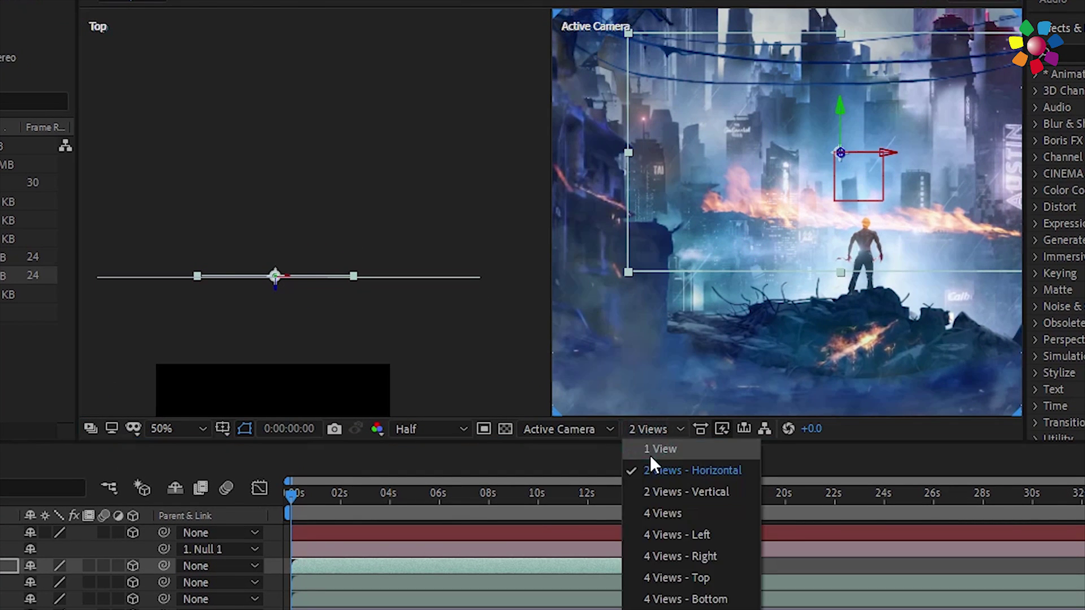
pyautogui.click(655, 452)
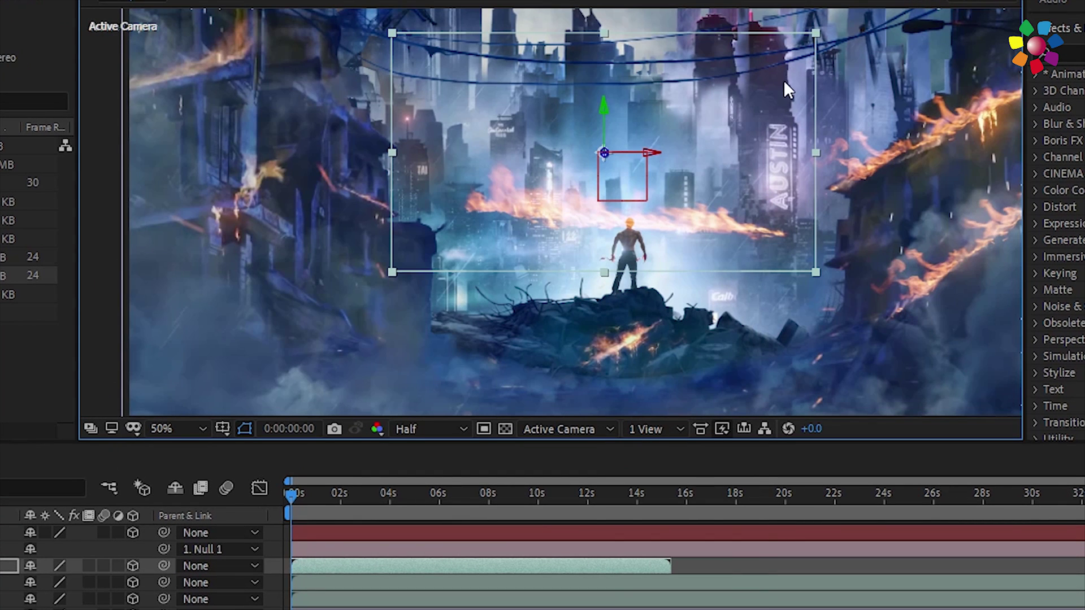
pyautogui.moveTo(816, 152); pyautogui.dragTo(431, 152)
pyautogui.moveTo(580, 187)
pyautogui.mouseDown()
pyautogui.moveTo(694, 208)
pyautogui.moveTo(523, 195)
pyautogui.moveTo(435, 160)
pyautogui.mouseUp()
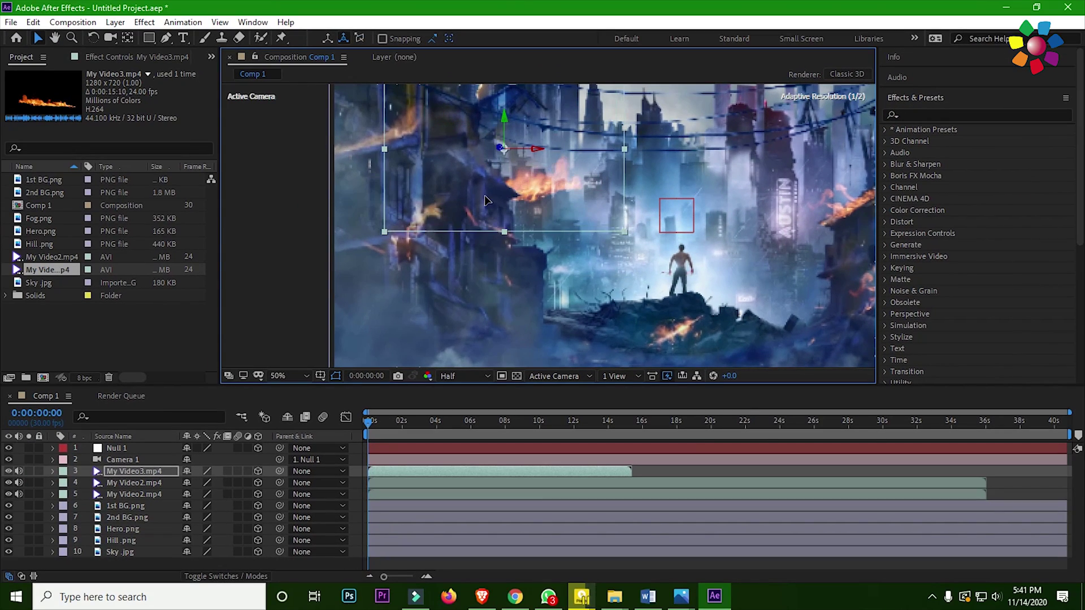
# - Bring My Video3.mp4 slightly closer to the camera in the two-view layout and return to a single view
pyautogui.click(636, 375)
pyautogui.click(649, 464)
pyautogui.scroll(1, 312, 279)
pyautogui.moveTo(341, 262); pyautogui.dragTo(342, 268)
pyautogui.click(620, 376)
pyautogui.click(628, 413)
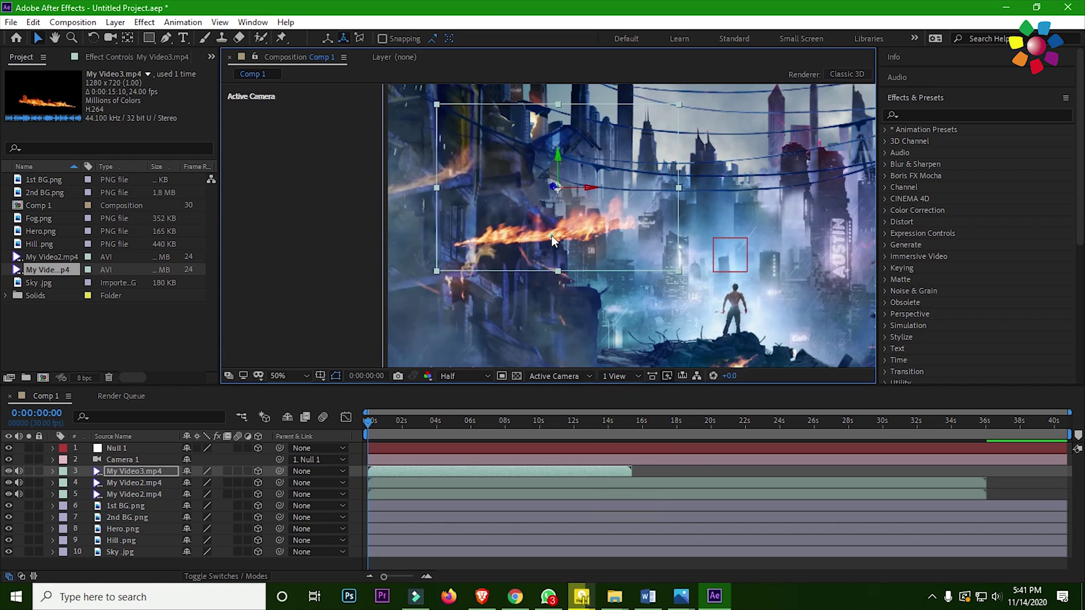
# - Move My Video3.mp4 onto the left-hand building and rotate it to follow the burning beam
pyautogui.moveTo(411, 209); pyautogui.dragTo(414, 214)
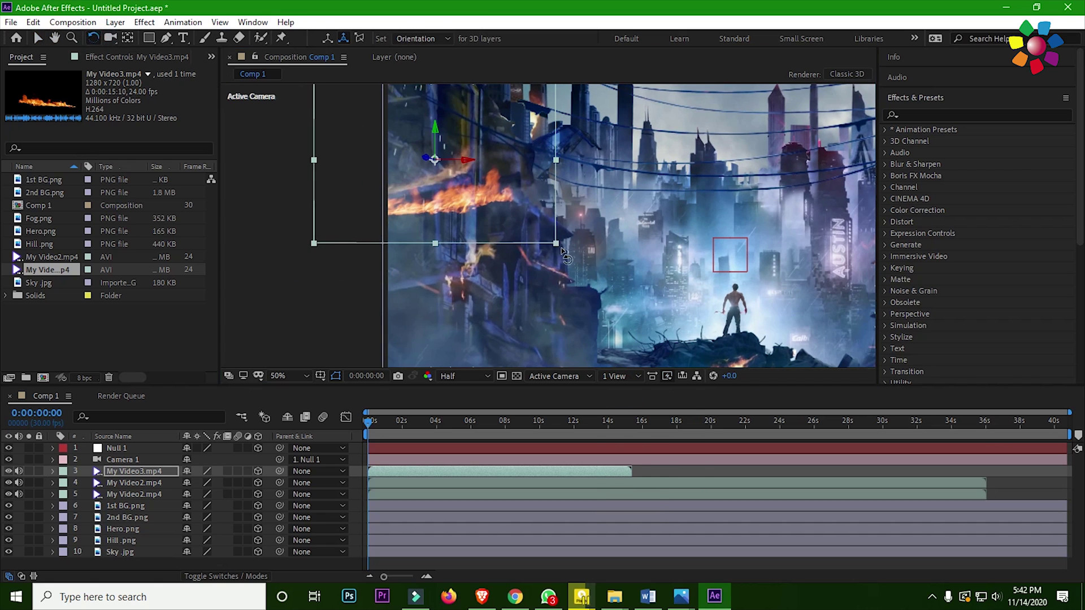
pyautogui.moveTo(563, 254); pyautogui.dragTo(571, 237)
pyautogui.moveTo(467, 173); pyautogui.dragTo(443, 180)
pyautogui.press('v')
# - Lower the opacity of My Video3.mp4 and shift the clip onto the left-hand building's burning beam
pyautogui.click(52, 472)
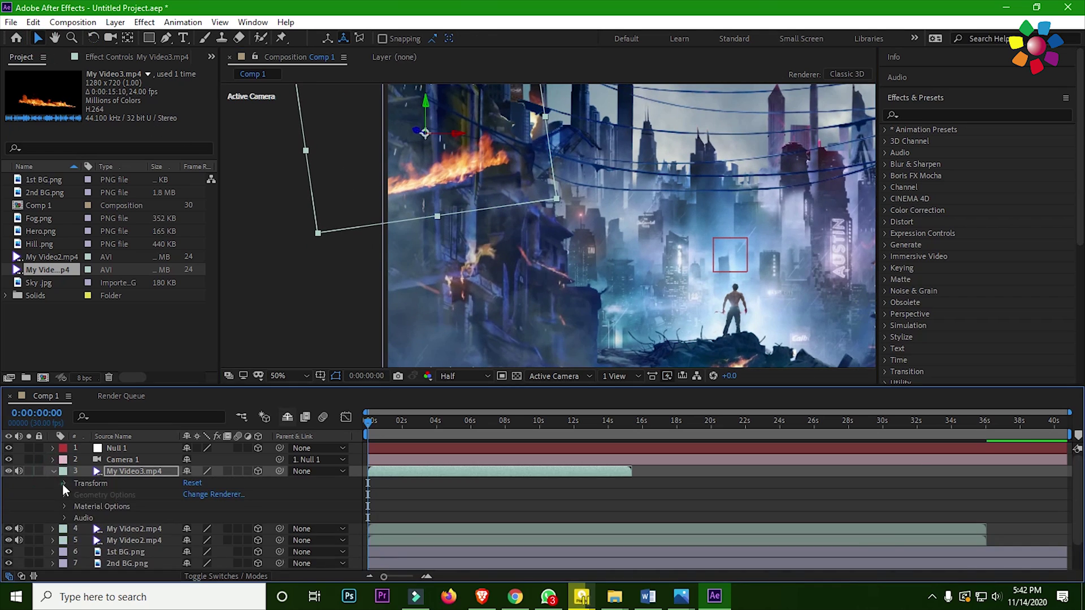
pyautogui.click(65, 483)
pyautogui.moveTo(192, 564); pyautogui.dragTo(155, 564)
pyautogui.moveTo(491, 162); pyautogui.dragTo(480, 183)
pyautogui.click(53, 460)
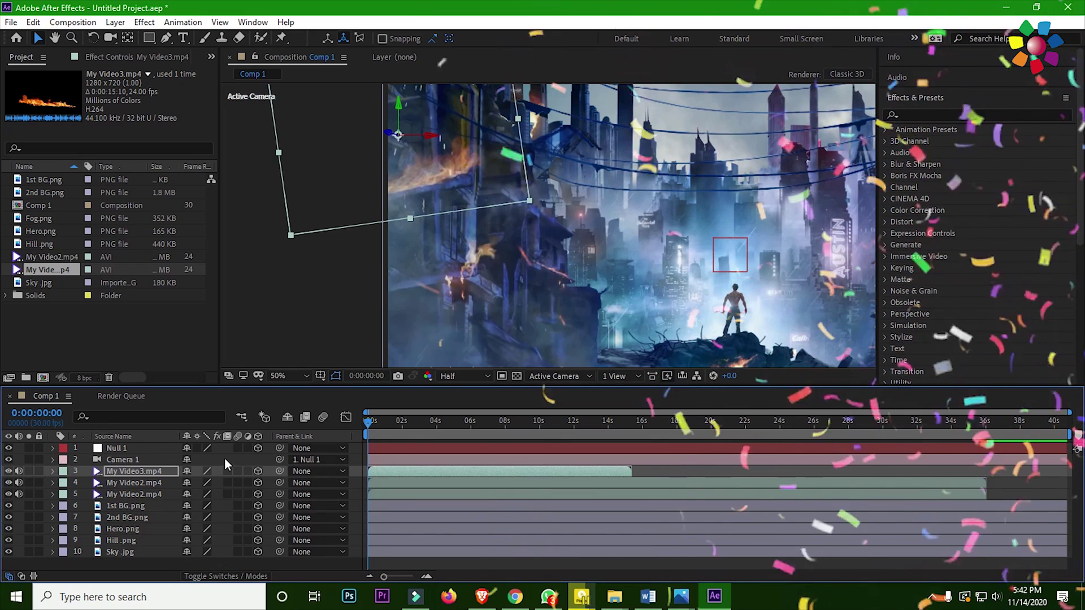
# - Preview the opening of the composition to check the fire on the left-hand building
pyautogui.press('space')
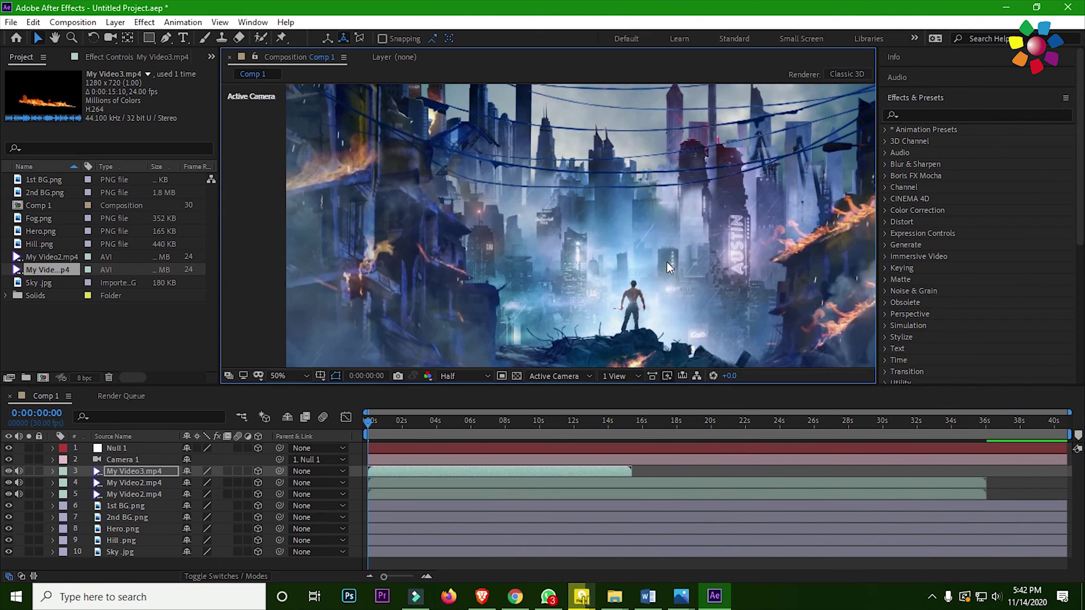
pyautogui.press('space')
pyautogui.click(370, 422)
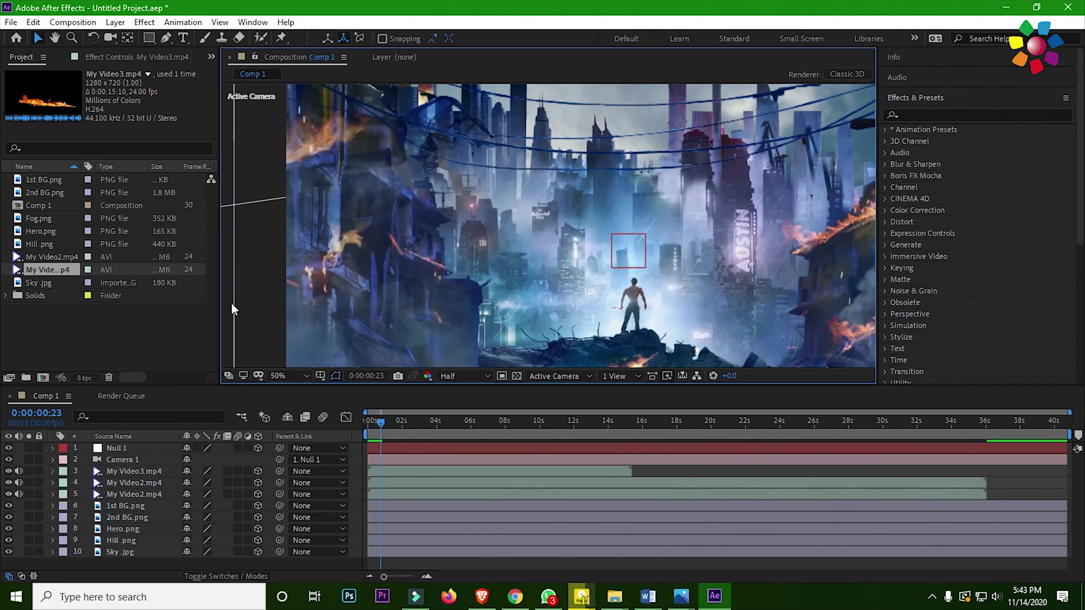
# - Import the fire clip My Video4.mp4 and place it directly below Camera 1 in the layer stack
pyautogui.doubleClick(161, 321)
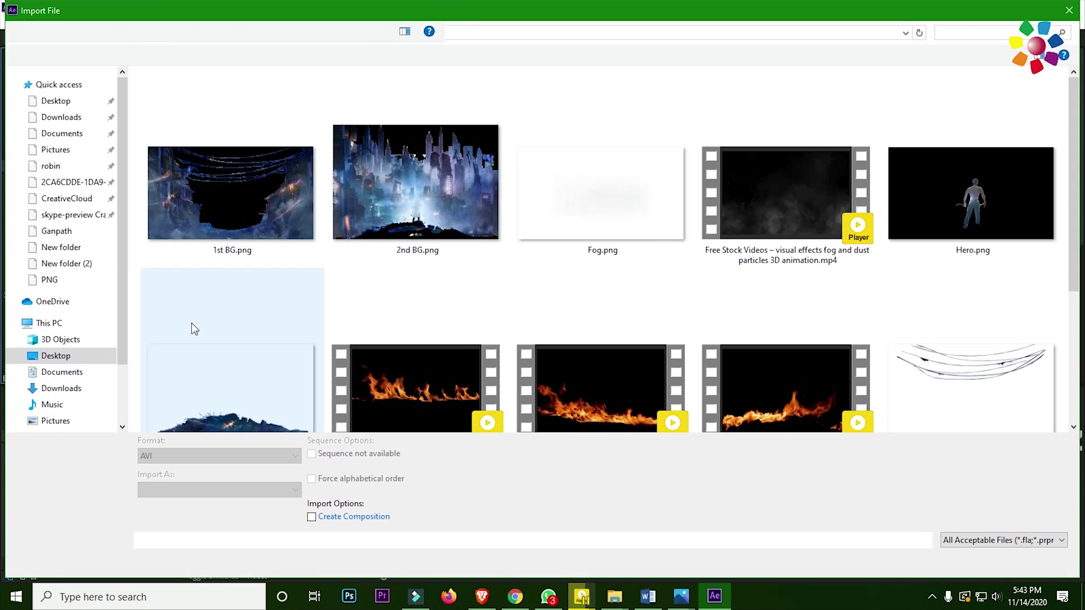
pyautogui.scroll(-3, 599, 254)
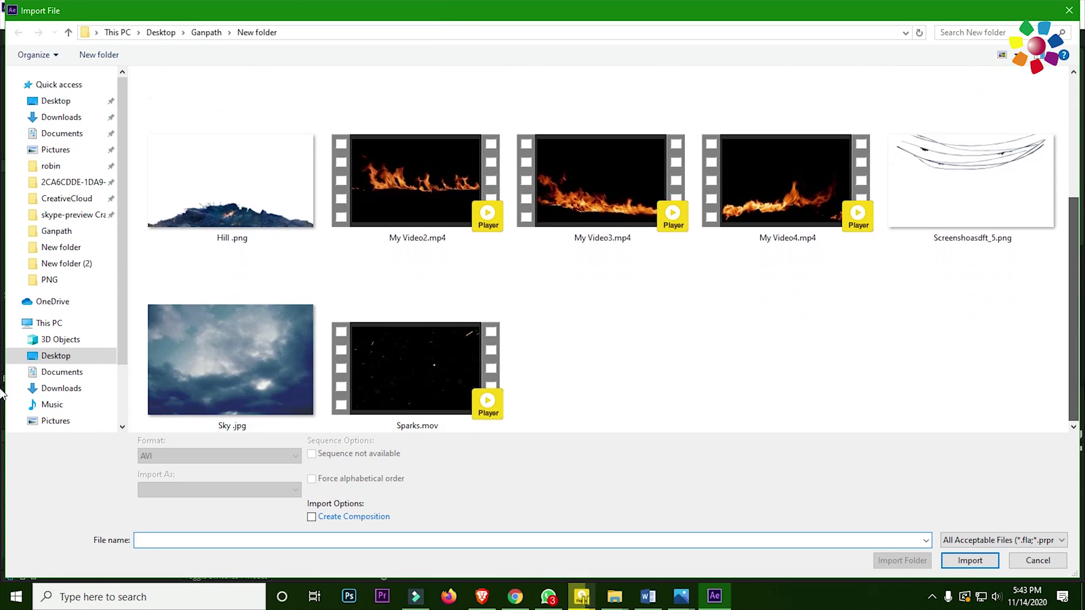
pyautogui.scroll(2, 759, 349)
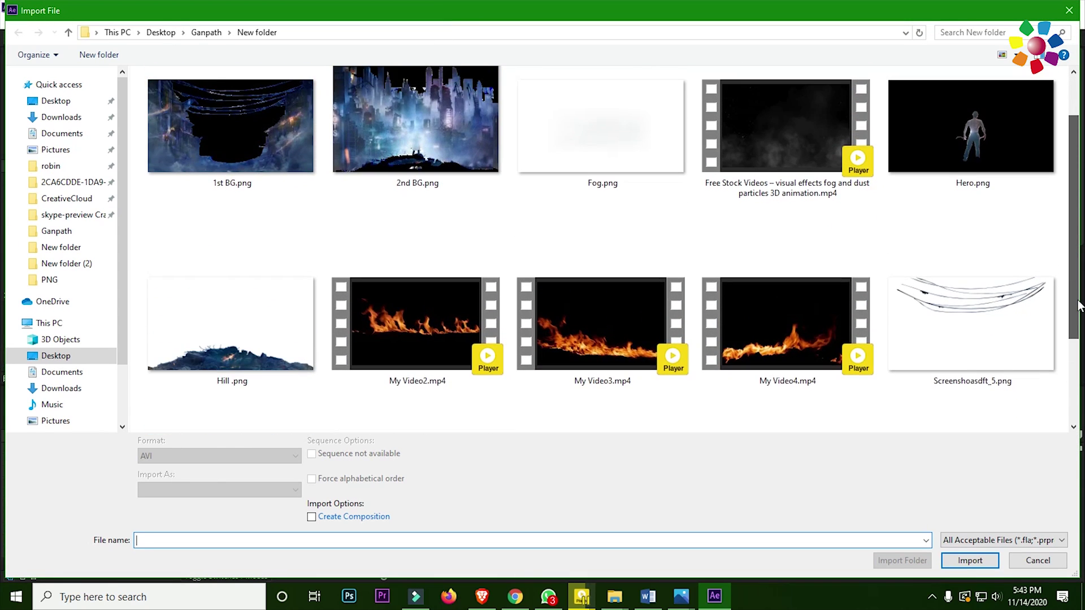
pyautogui.click(759, 348)
pyautogui.click(970, 560)
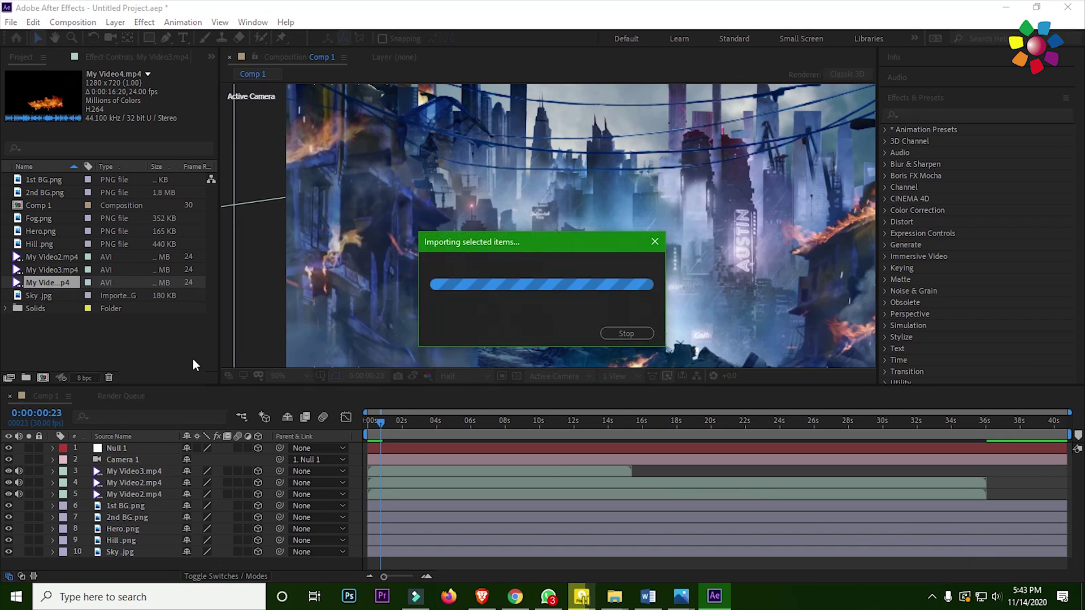
pyautogui.moveTo(52, 281); pyautogui.dragTo(165, 474)
# - Make My Video4.mp4 a 3D layer and set its blending mode to Screen
pyautogui.click(259, 471)
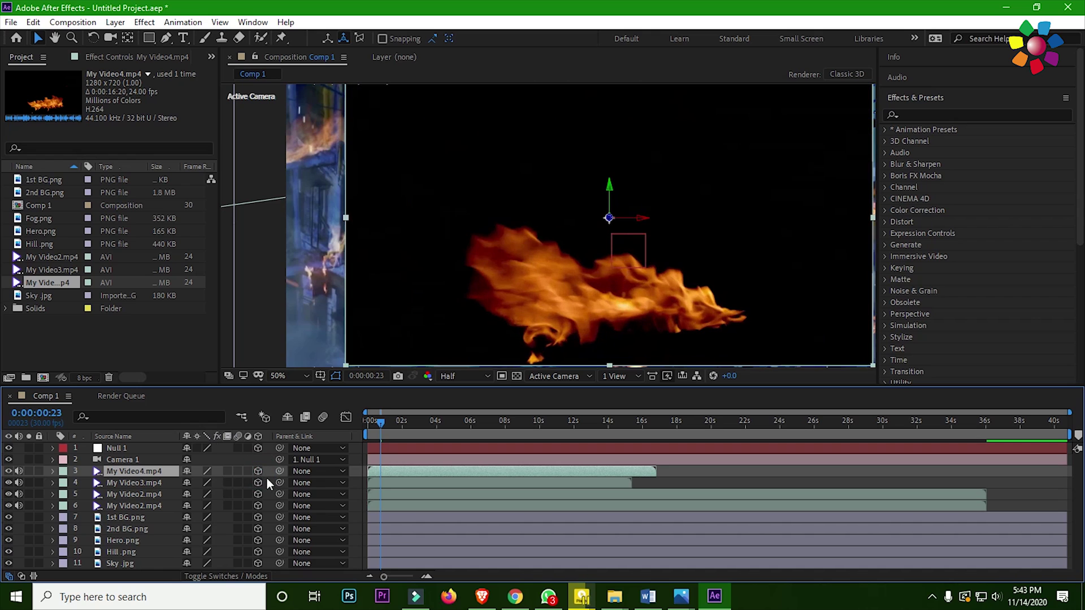
pyautogui.click(256, 576)
pyautogui.click(217, 472)
pyautogui.click(249, 234)
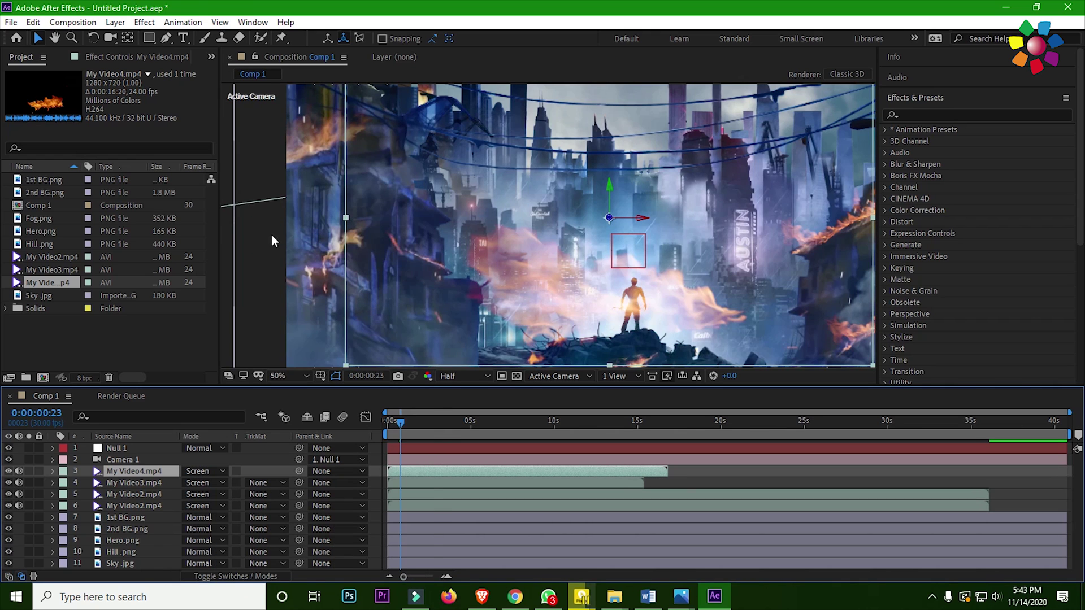
# - Shrink My Video4.mp4 over the rubble below the hero and move its layer between Hero.png and Hill .png
pyautogui.moveTo(604, 205); pyautogui.dragTo(622, 322)
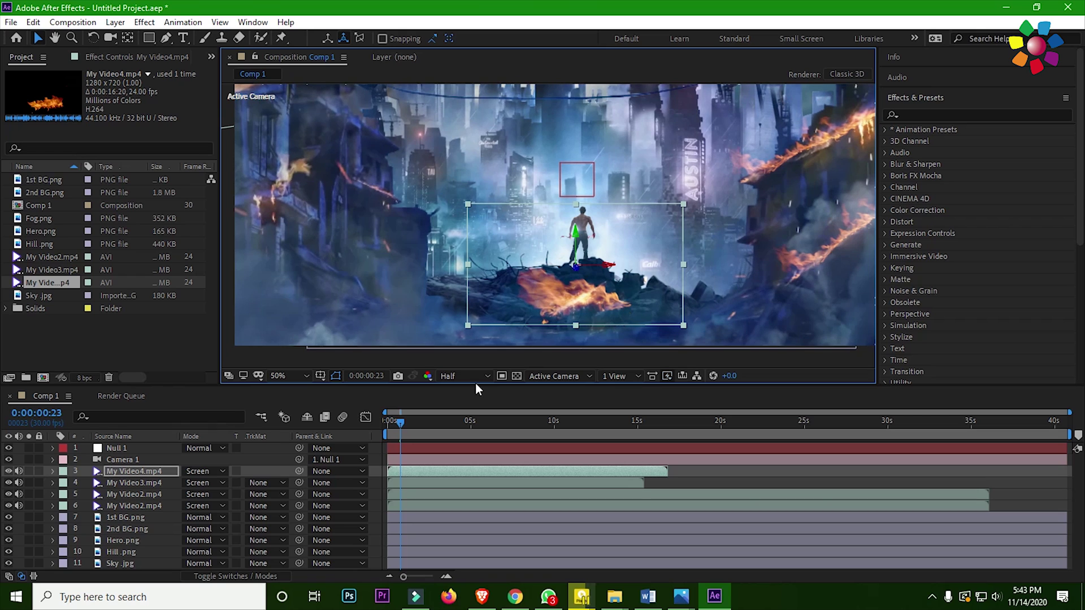
pyautogui.moveTo(133, 471); pyautogui.dragTo(136, 545)
# - Push My Video4.mp4 back in depth toward the plane of Hill .png using the horizontal two-view layout
pyautogui.click(125, 552)
pyautogui.click(622, 376)
pyautogui.click(632, 404)
pyautogui.scroll(-3, 511, 272)
pyautogui.click(131, 540)
pyautogui.click(125, 552)
pyautogui.click(387, 257)
pyautogui.scroll(1, 395, 252)
pyautogui.moveTo(372, 264); pyautogui.dragTo(381, 163)
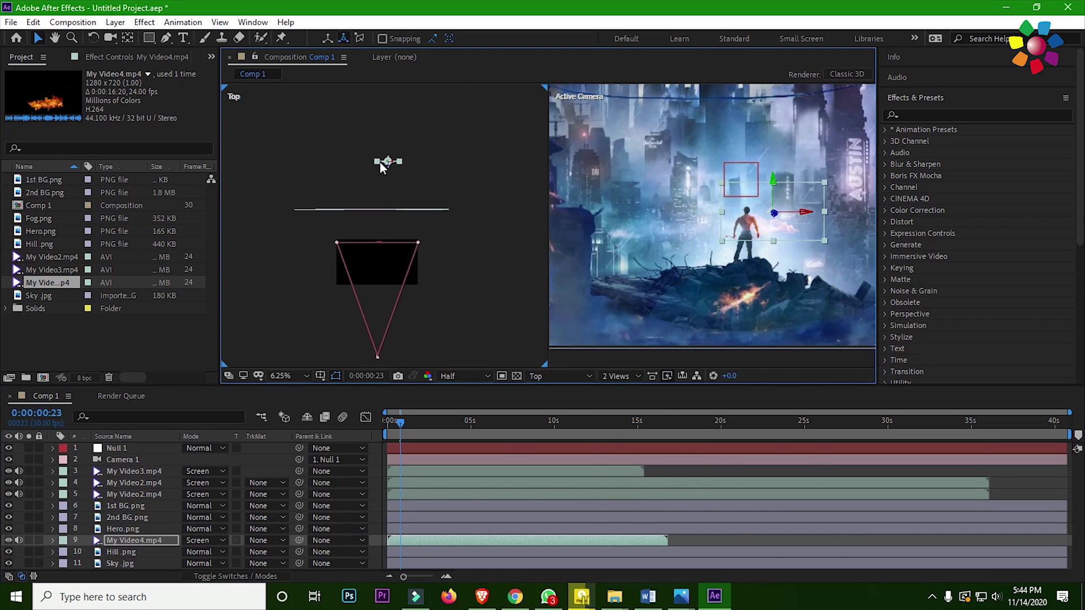
pyautogui.scroll(-1, 449, 196)
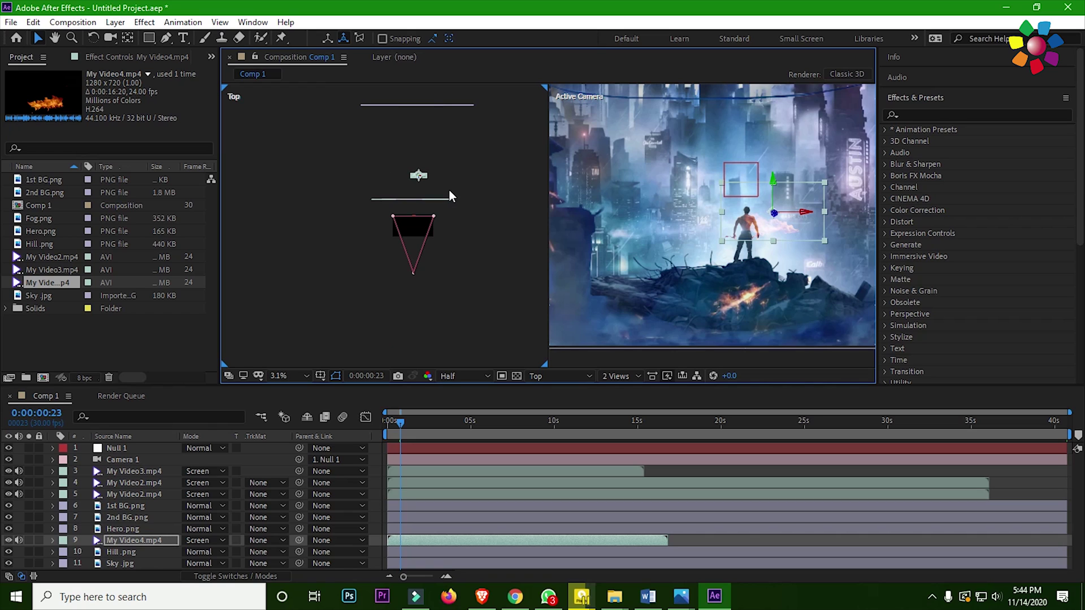
pyautogui.moveTo(417, 175); pyautogui.dragTo(445, 187)
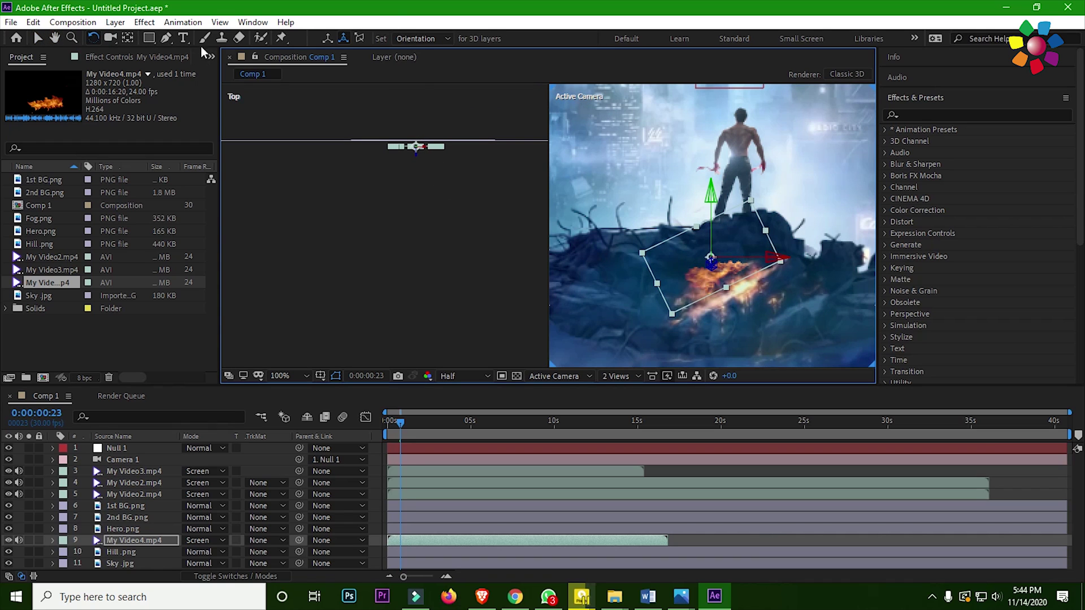
# - Fit the rotated My Video4.mp4 over the burning rubble on the hill and return to a single view
pyautogui.scroll(-1, 741, 344)
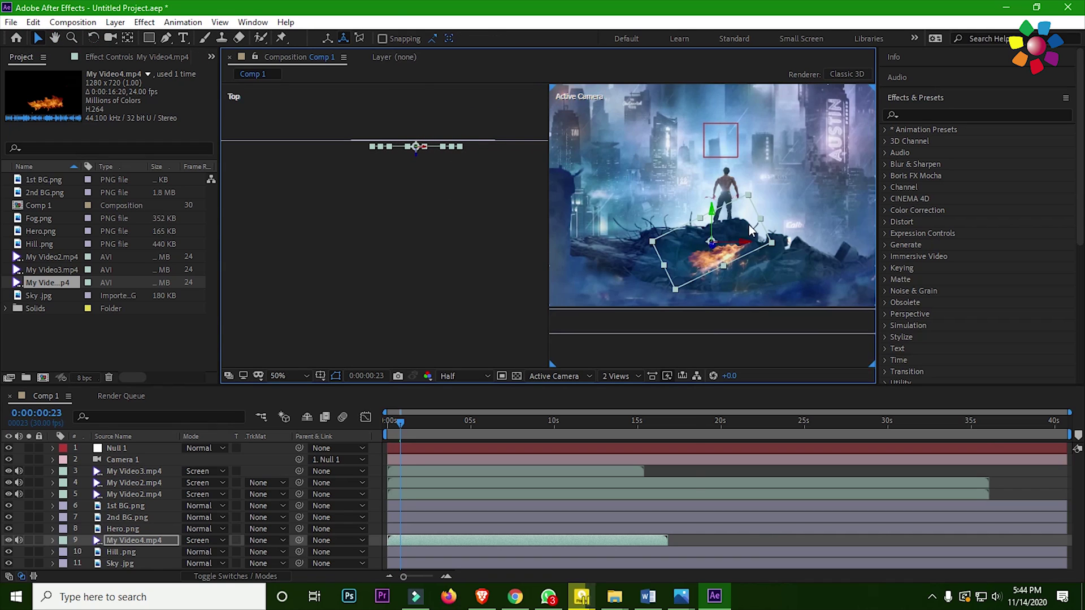
pyautogui.click(620, 376)
pyautogui.click(616, 390)
# - Preview the camera push-in with all the fire overlays, and return to the first frame with no layer selected
pyautogui.press('space')
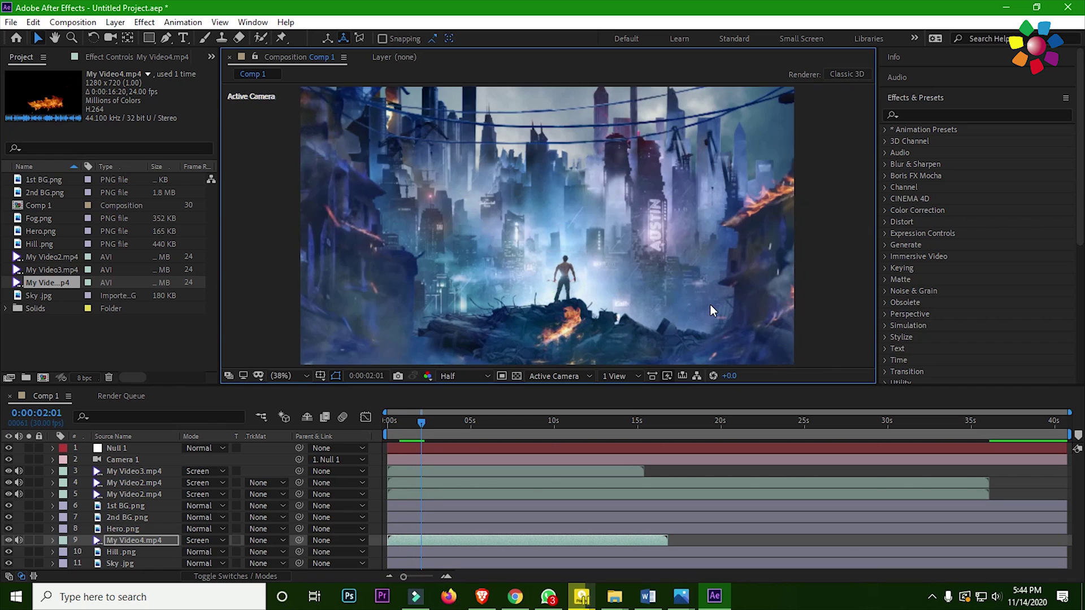
pyautogui.click(369, 423)
pyautogui.scroll(-1, 811, 290)
pyautogui.press('space')
pyautogui.press('space')
pyautogui.click(551, 338)
pyautogui.press('space')
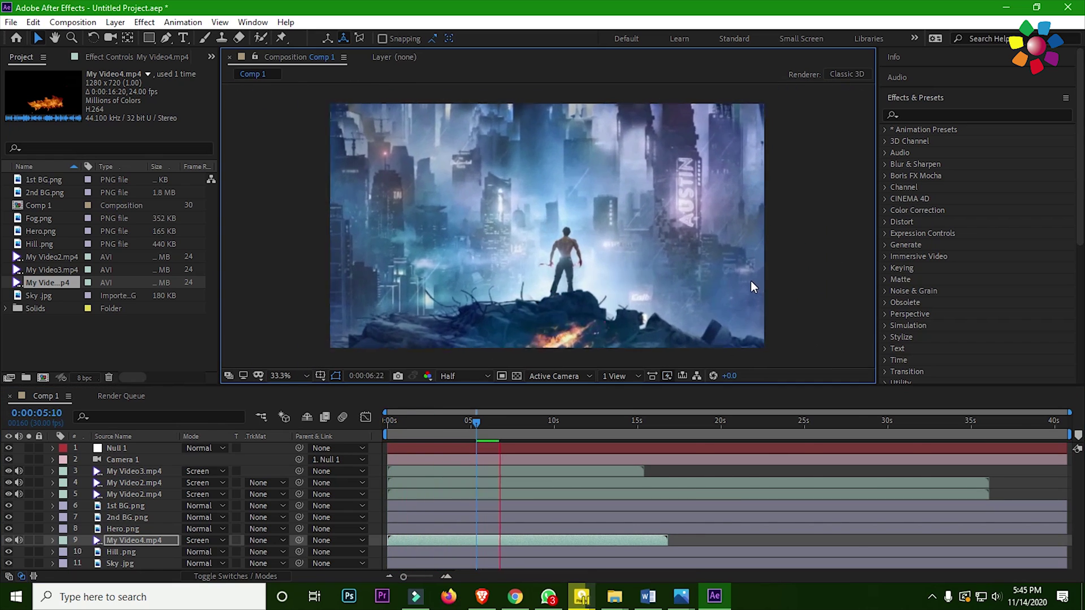
pyautogui.press('space')
pyautogui.moveTo(514, 423); pyautogui.dragTo(296, 331)
pyautogui.click(293, 328)
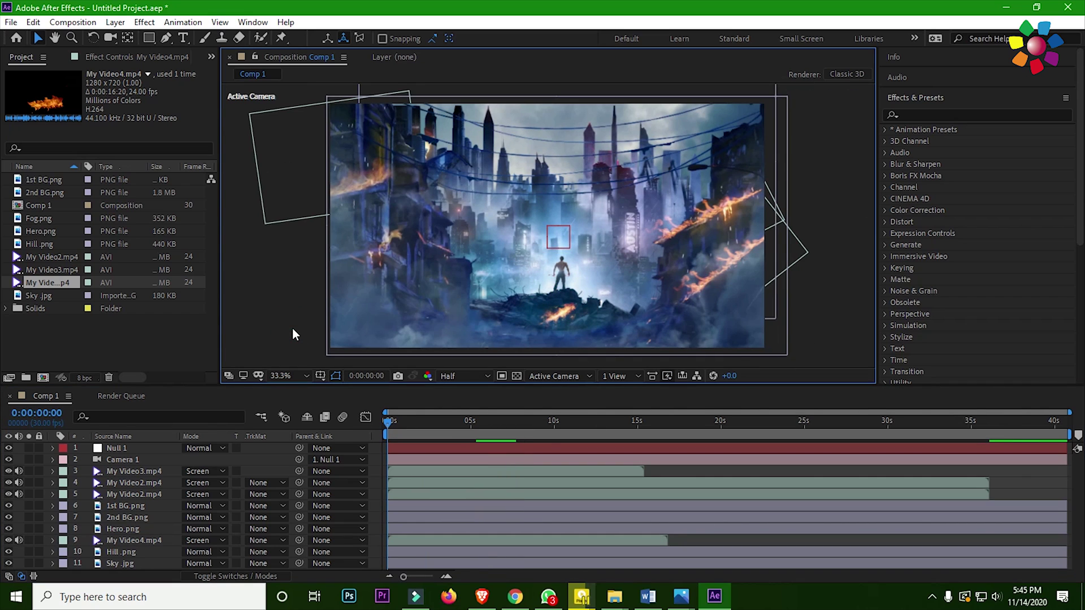
# - Add Fog.png from the project to the composition, directly above Hero.png
pyautogui.click(132, 529)
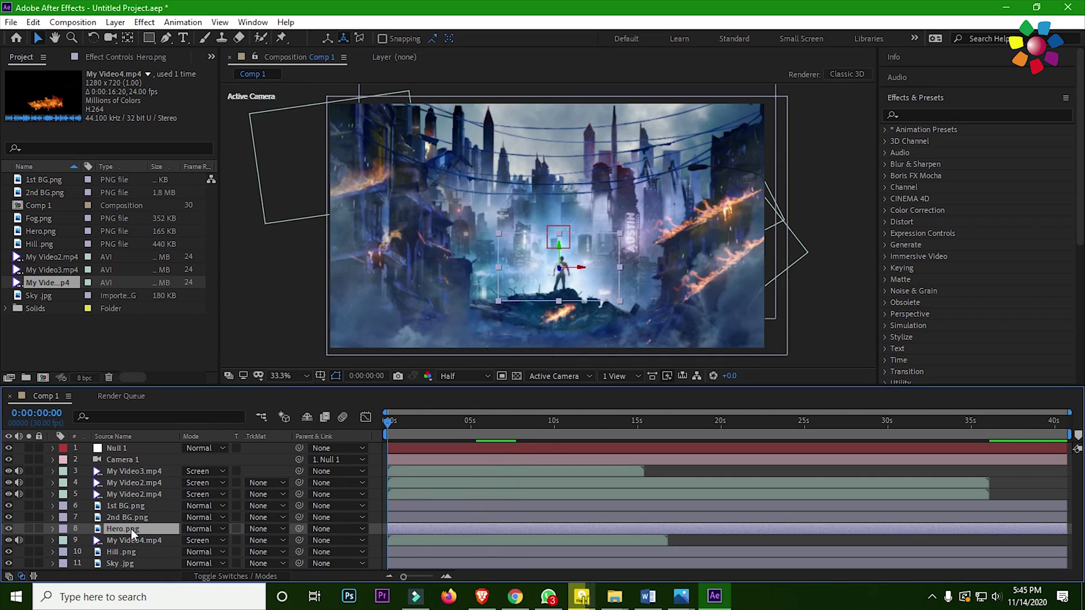
pyautogui.click(45, 219)
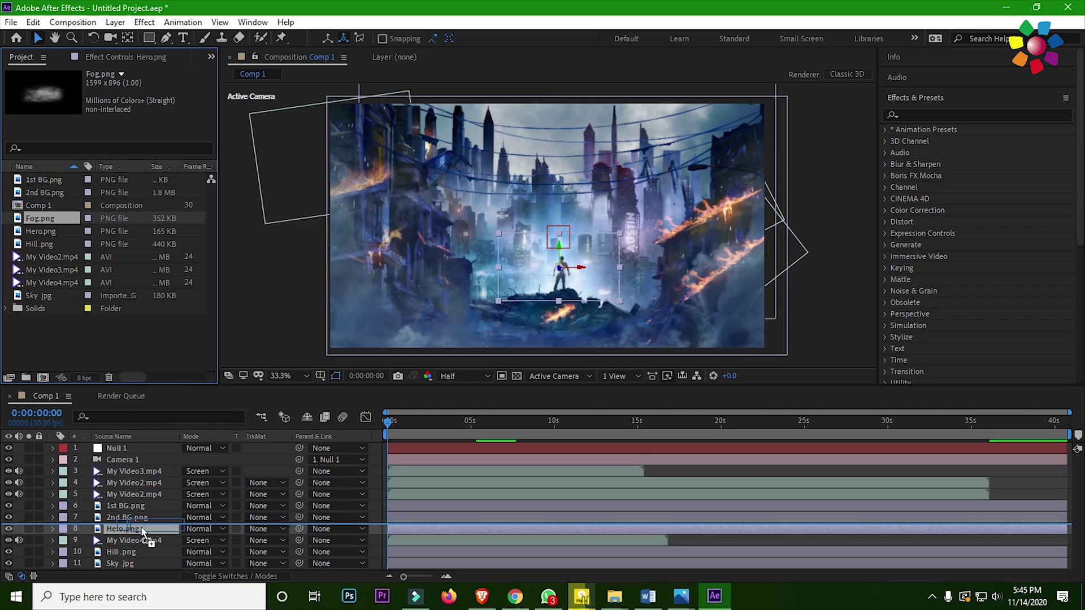
pyautogui.moveTo(142, 532); pyautogui.dragTo(140, 525)
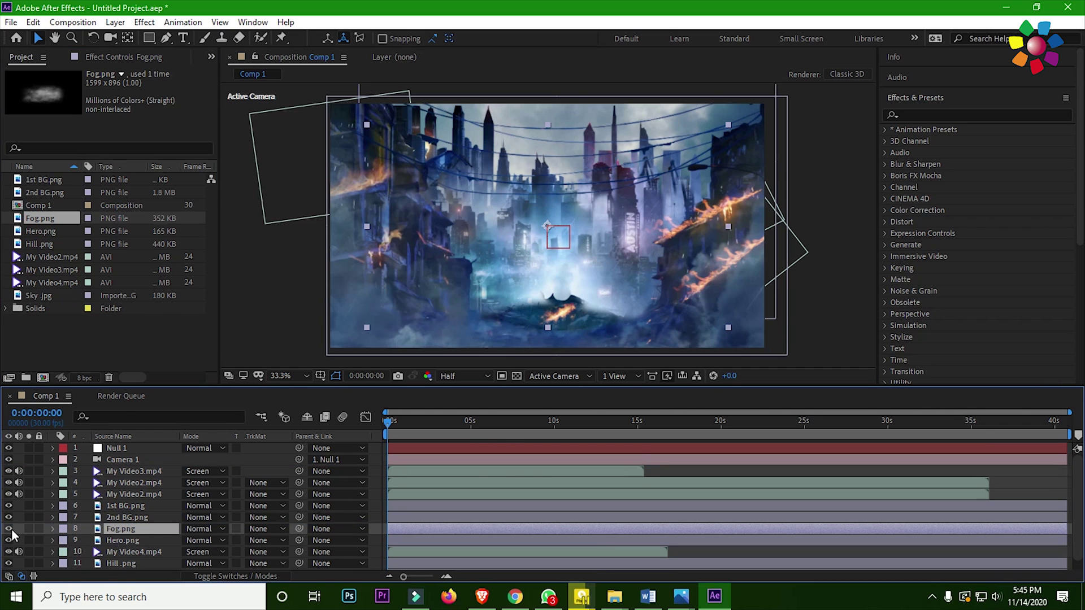
# - Make Fog.png a 3D layer and push it back in depth to the plane of Hero.png, using the horizontal two-view layout
pyautogui.click(619, 376)
pyautogui.click(634, 404)
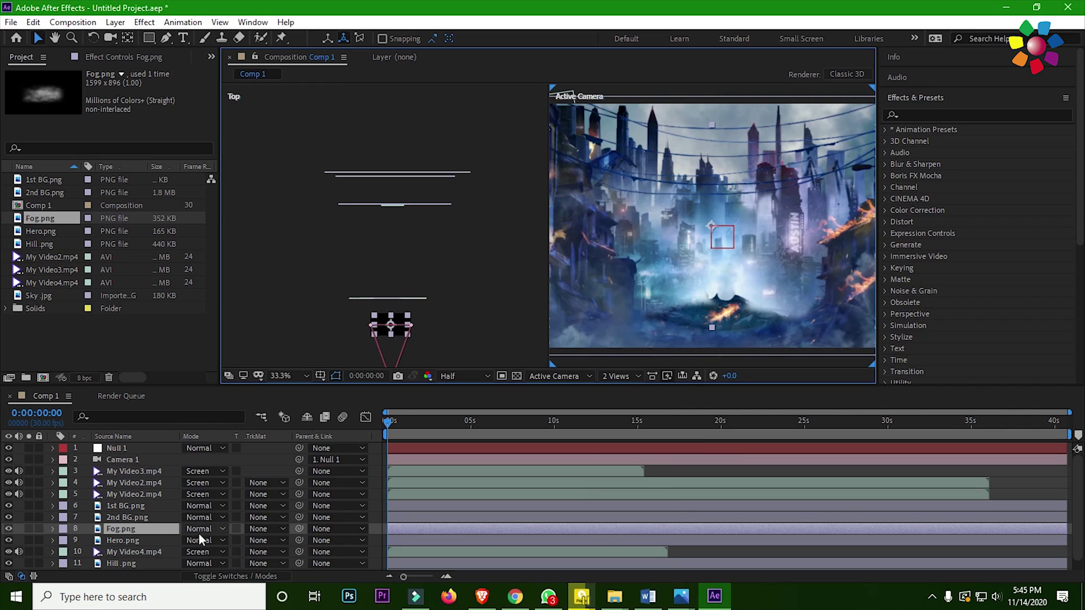
pyautogui.click(235, 576)
pyautogui.click(461, 300)
pyautogui.click(135, 516)
pyautogui.click(120, 530)
pyautogui.click(130, 541)
pyautogui.click(128, 531)
pyautogui.click(465, 330)
pyautogui.moveTo(398, 321); pyautogui.dragTo(402, 203)
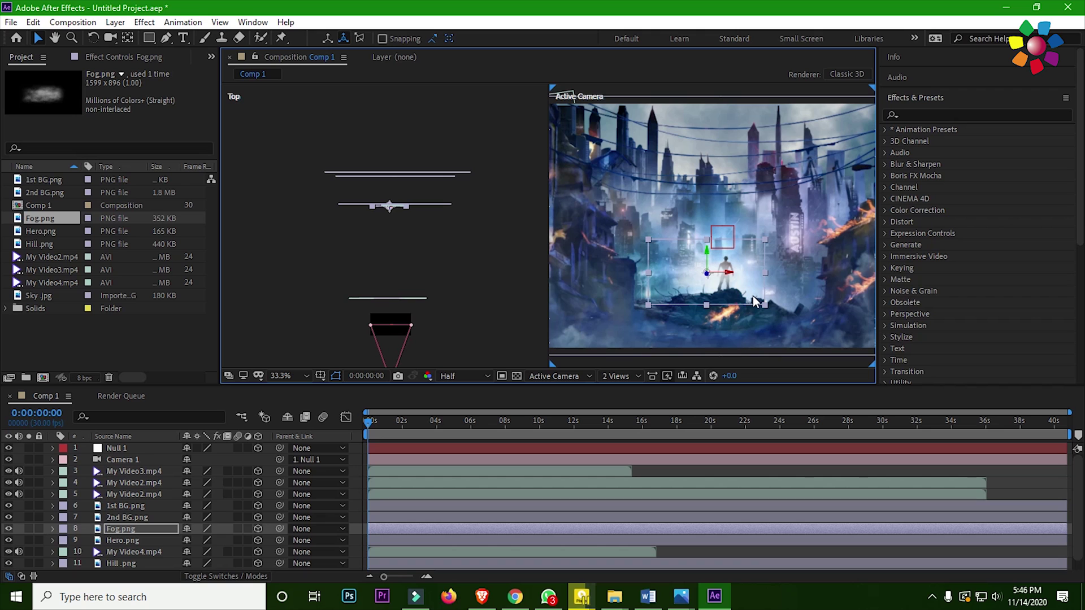
pyautogui.click(624, 376)
pyautogui.click(627, 435)
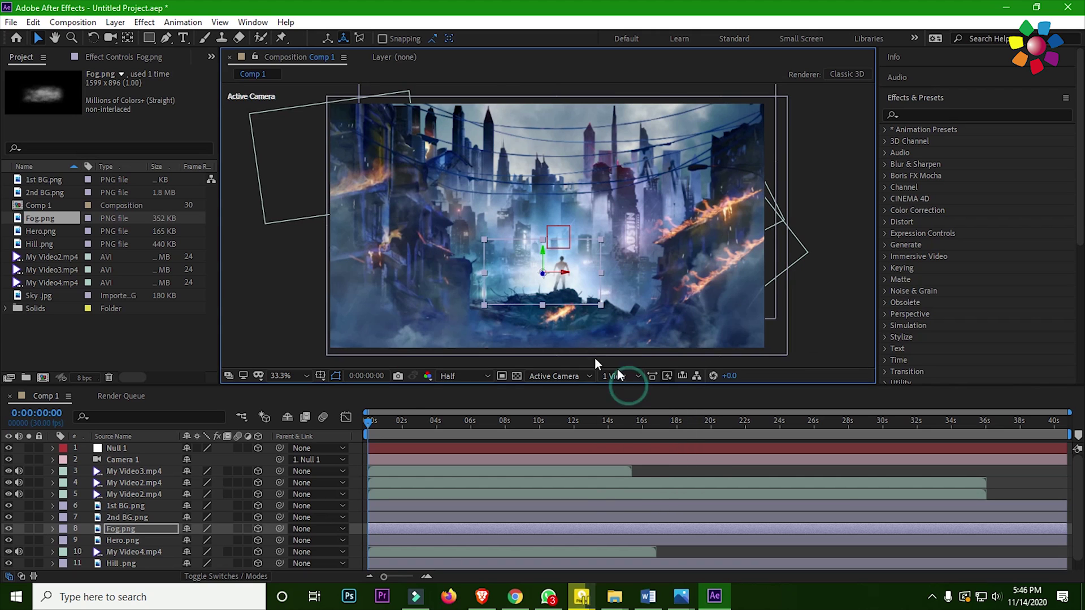
# - Apply Brightness & Contrast to Hero.png with brightness -150 and contrast 100, turning the hero into a silhouette
pyautogui.click(117, 540)
pyautogui.click(942, 114)
pyautogui.write('bri')
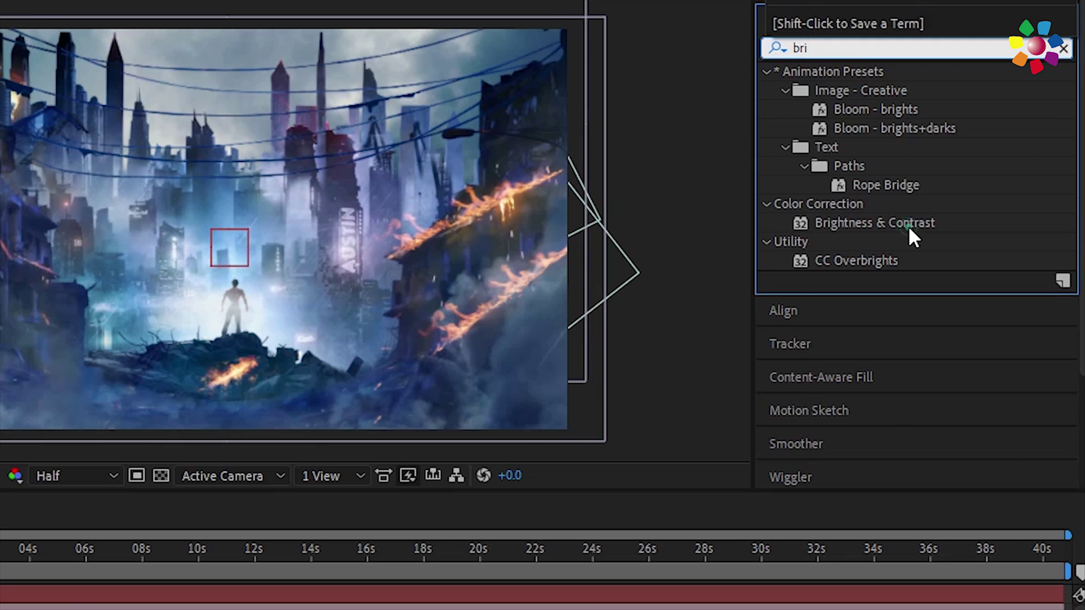
pyautogui.doubleClick(887, 222)
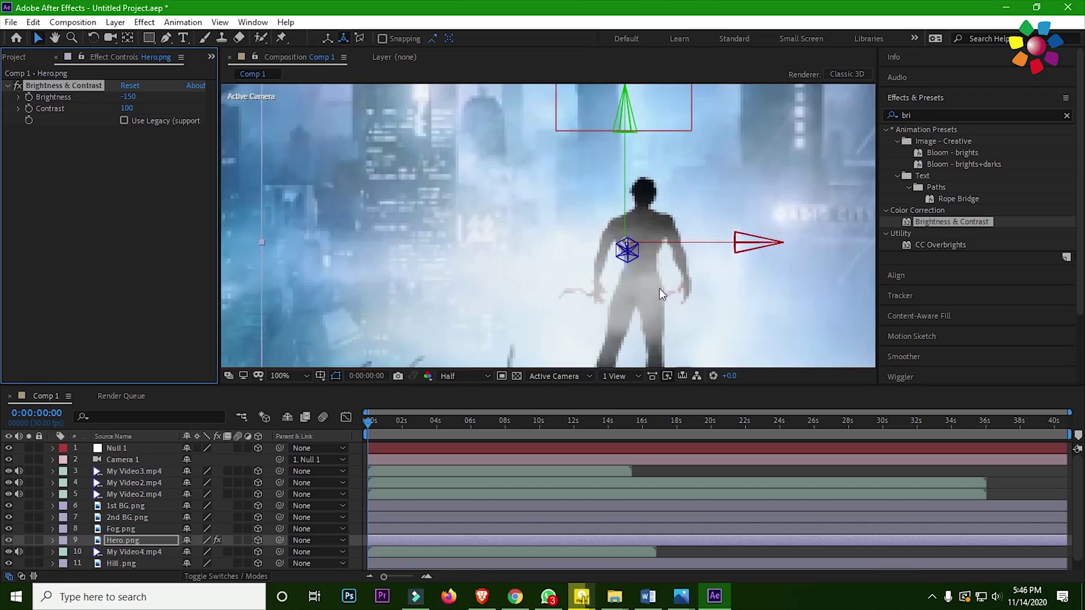
pyautogui.moveTo(142, 97); pyautogui.dragTo(133, 100)
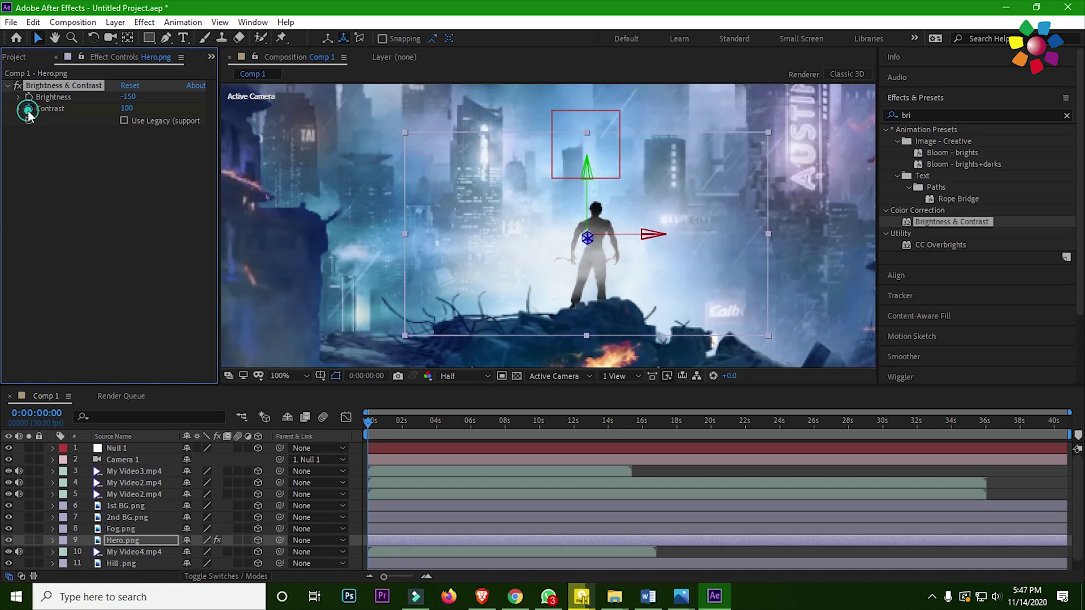
# - Animate Hero.png's brightness and contrast from -150 and 100 at about 5 seconds to 0 and 0 at 0:00:06:04
pyautogui.press('u')
pyautogui.moveTo(368, 422); pyautogui.dragTo(467, 436)
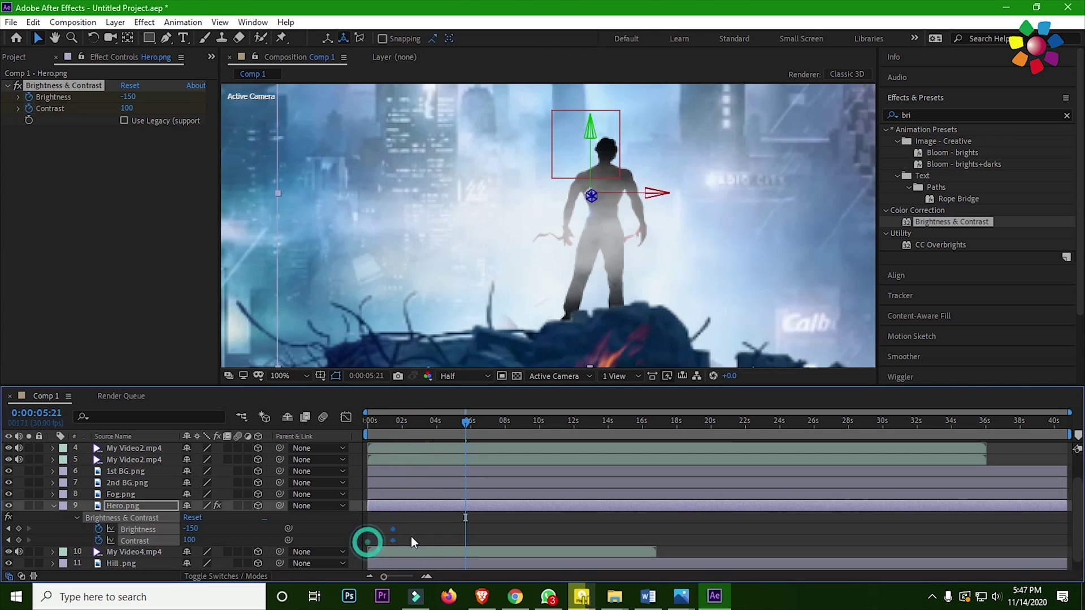
pyautogui.moveTo(368, 541); pyautogui.dragTo(456, 539)
pyautogui.moveTo(465, 433); pyautogui.dragTo(477, 428)
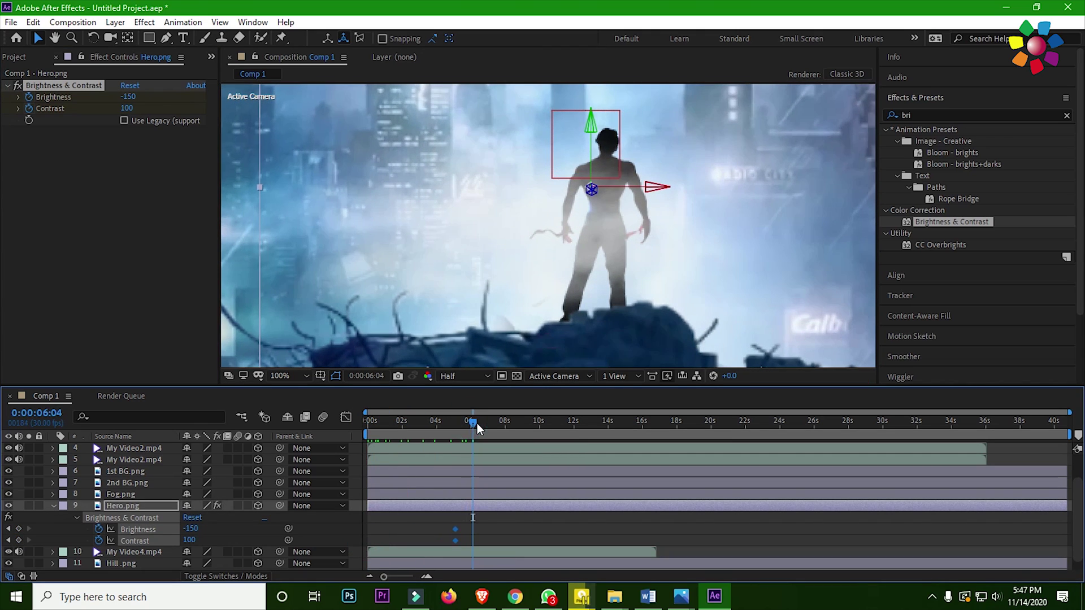
pyautogui.click(128, 97)
pyautogui.write('0')
pyautogui.click(127, 108)
pyautogui.write('0')
pyautogui.press('Return')
pyautogui.moveTo(471, 422); pyautogui.dragTo(375, 441)
pyautogui.click(54, 506)
# - Keyframe Fog.png's position at 713.3, 1163.1, 5600.0 at 0:00:00:01 and move it to X 1331.3 at 0:00:04:03
pyautogui.click(121, 519)
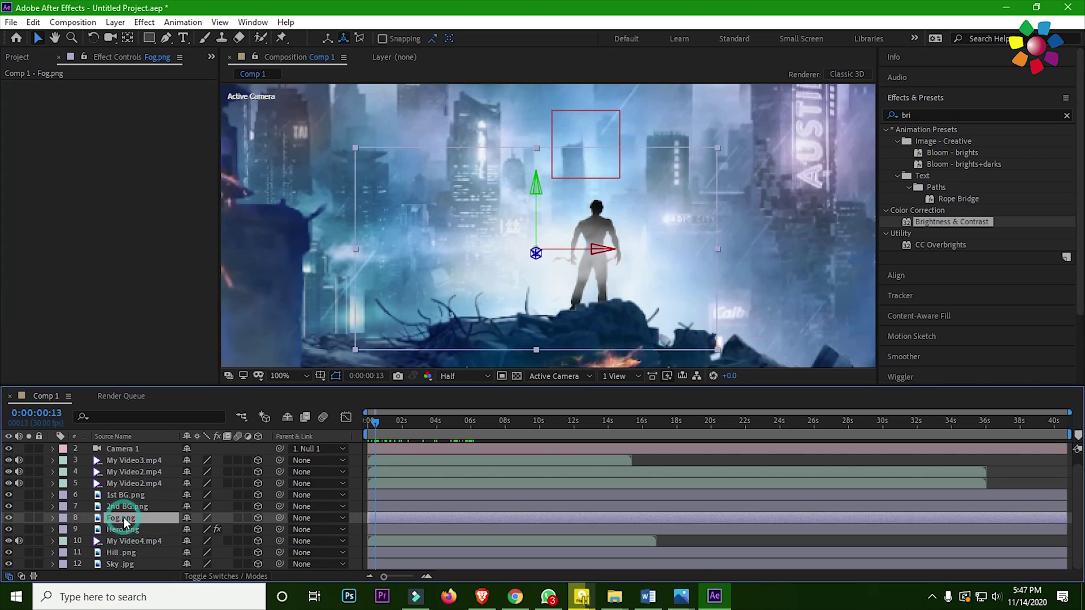
pyautogui.click(53, 518)
pyautogui.moveTo(375, 423); pyautogui.dragTo(370, 423)
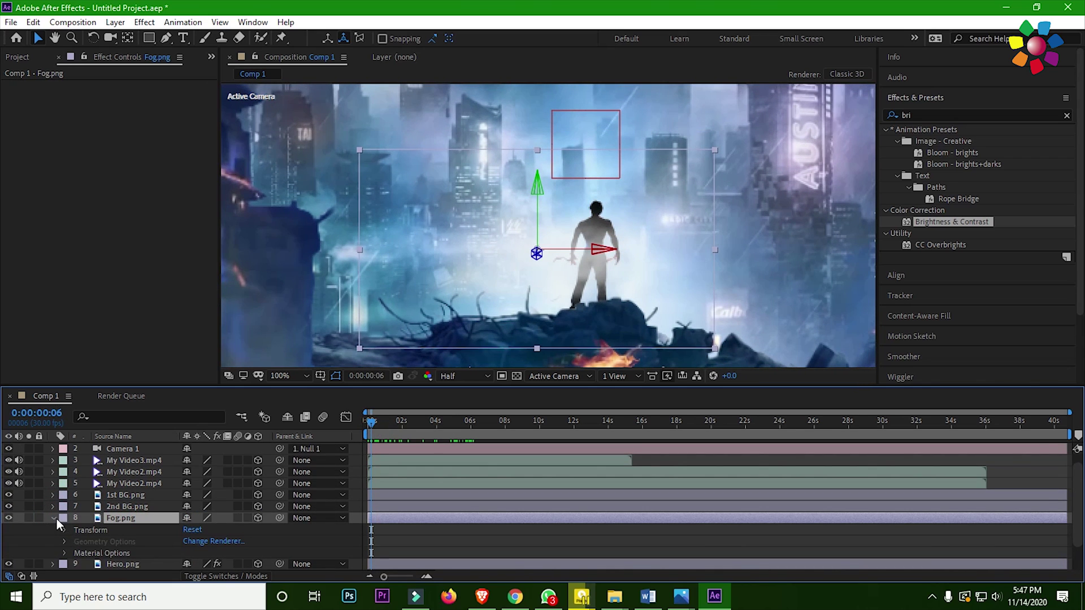
pyautogui.click(63, 531)
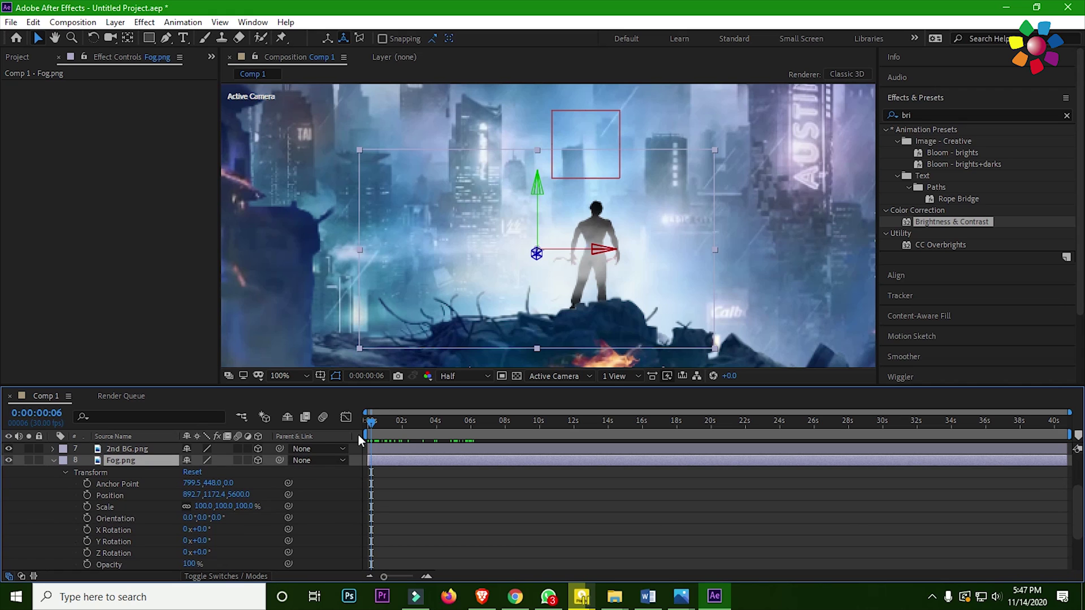
pyautogui.moveTo(370, 423); pyautogui.dragTo(369, 423)
pyautogui.moveTo(631, 250); pyautogui.dragTo(618, 251)
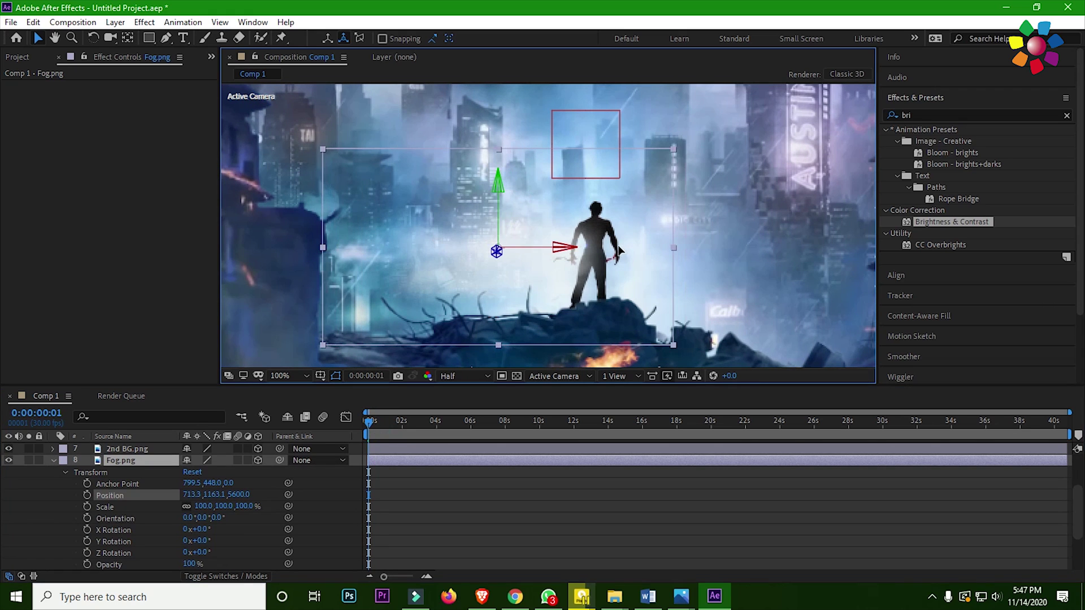
pyautogui.click(87, 495)
pyautogui.moveTo(369, 422); pyautogui.dragTo(440, 435)
pyautogui.moveTo(188, 495); pyautogui.dragTo(606, 495)
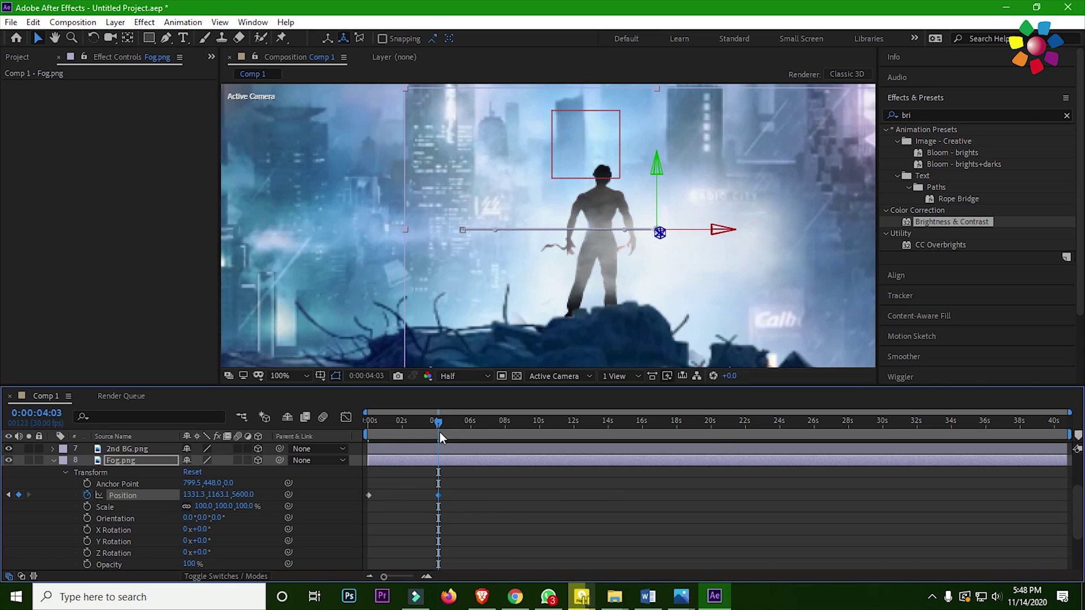
# - Fade Fog.png's opacity from 100% at about 3 seconds to 0% at 0:00:04:12
pyautogui.moveTo(439, 435)
pyautogui.mouseDown()
pyautogui.moveTo(416, 426)
pyautogui.moveTo(443, 430)
pyautogui.mouseUp()
pyautogui.click(87, 564)
pyautogui.moveTo(192, 564); pyautogui.dragTo(68, 557)
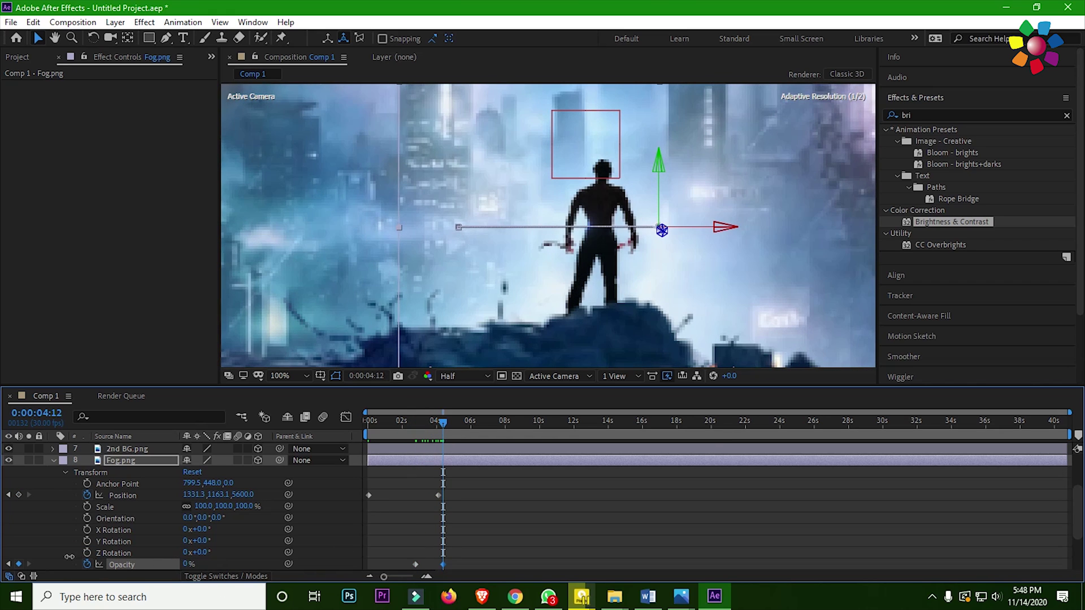
# - Preview the drifting fog and the hero's silhouette reveal from the first frame with the whole composition in view
pyautogui.moveTo(443, 433); pyautogui.dragTo(361, 450)
pyautogui.scroll(-4, 640, 281)
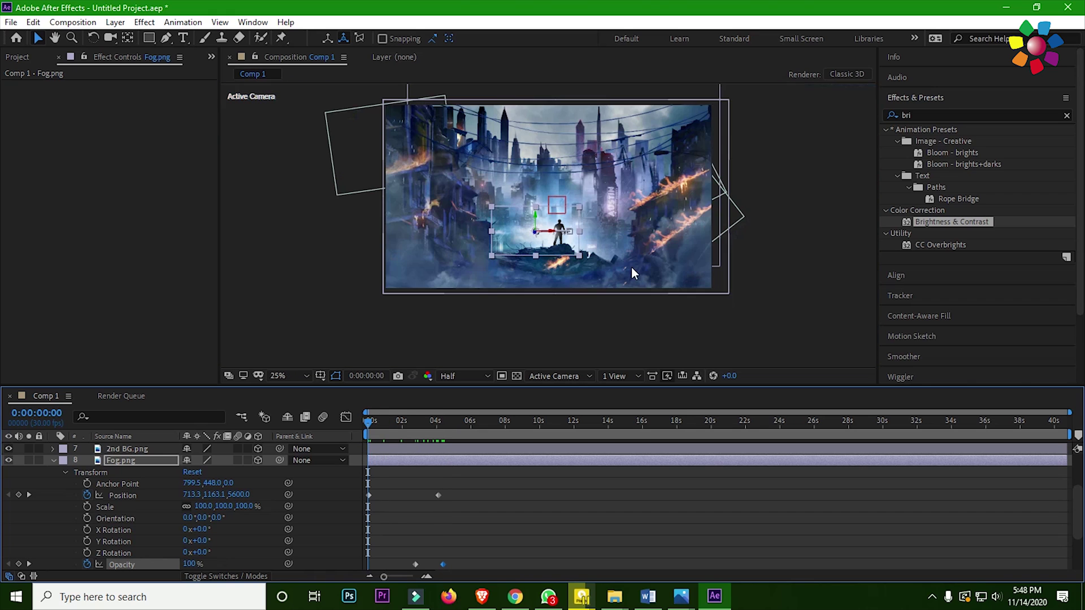
pyautogui.click(52, 460)
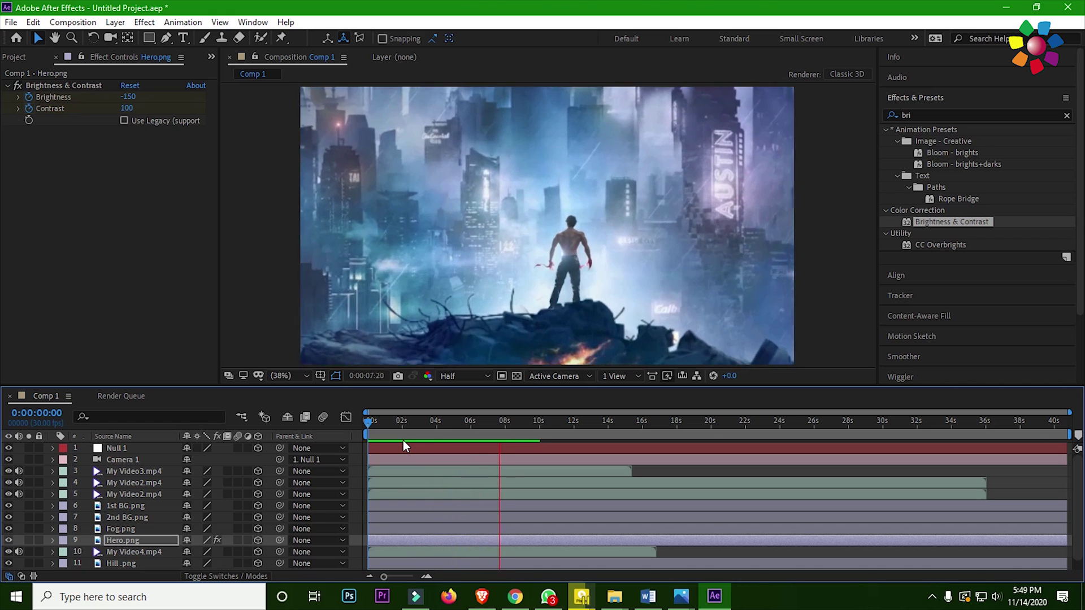
pyautogui.moveTo(554, 425); pyautogui.dragTo(365, 430)
pyautogui.press('space')
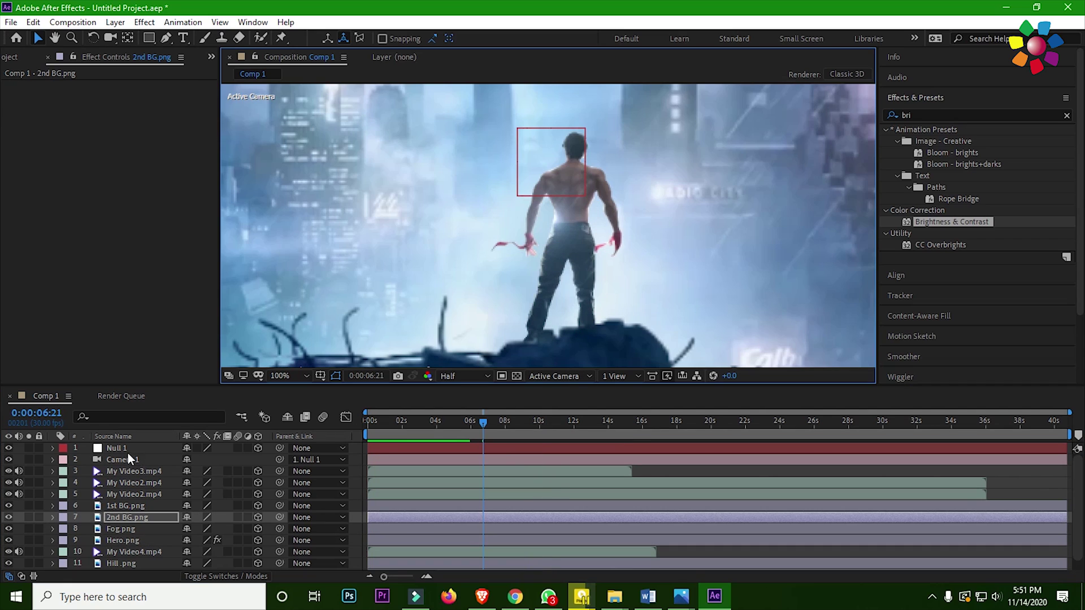
# - Pre-compose all layers from Null 1 through Sky .jpg into a single composition
pyautogui.click(121, 447)
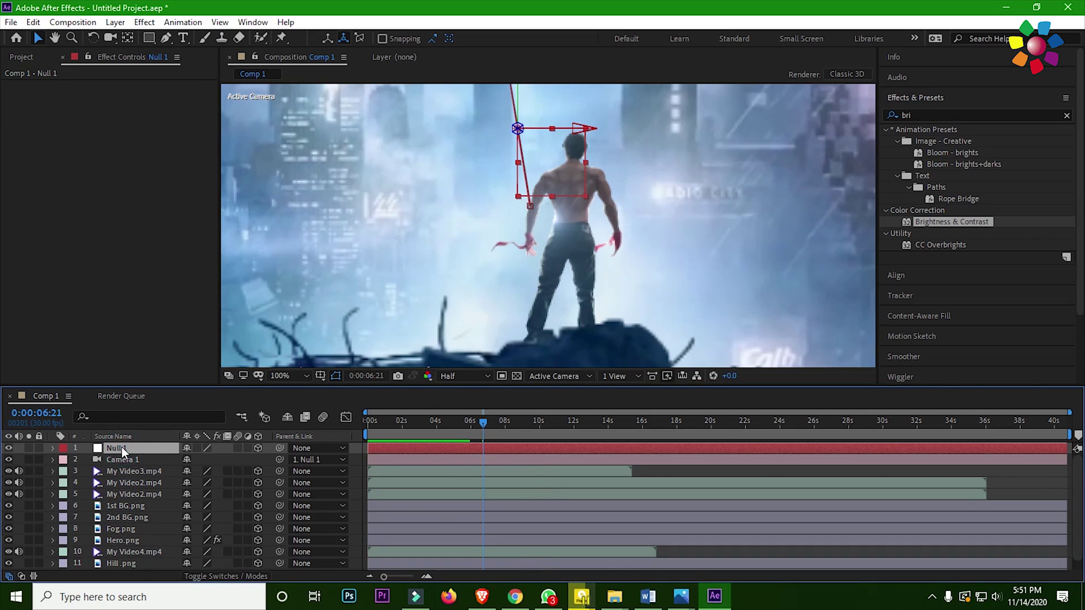
pyautogui.scroll(-1, 141, 547)
pyautogui.keyDown('shift'); pyautogui.click(122, 564); pyautogui.keyUp('shift')
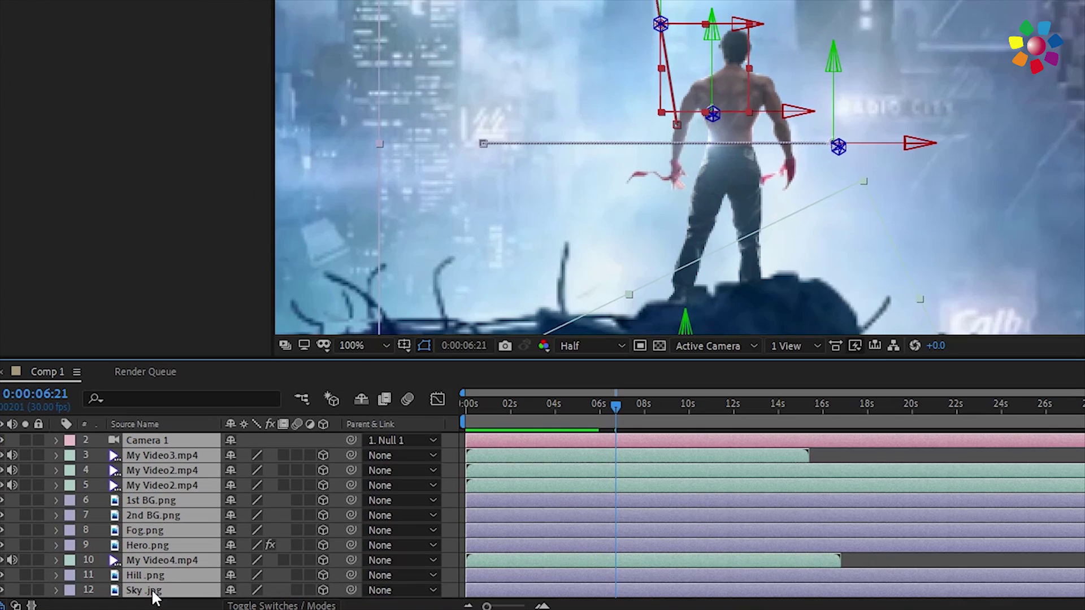
pyautogui.rightClick(127, 564)
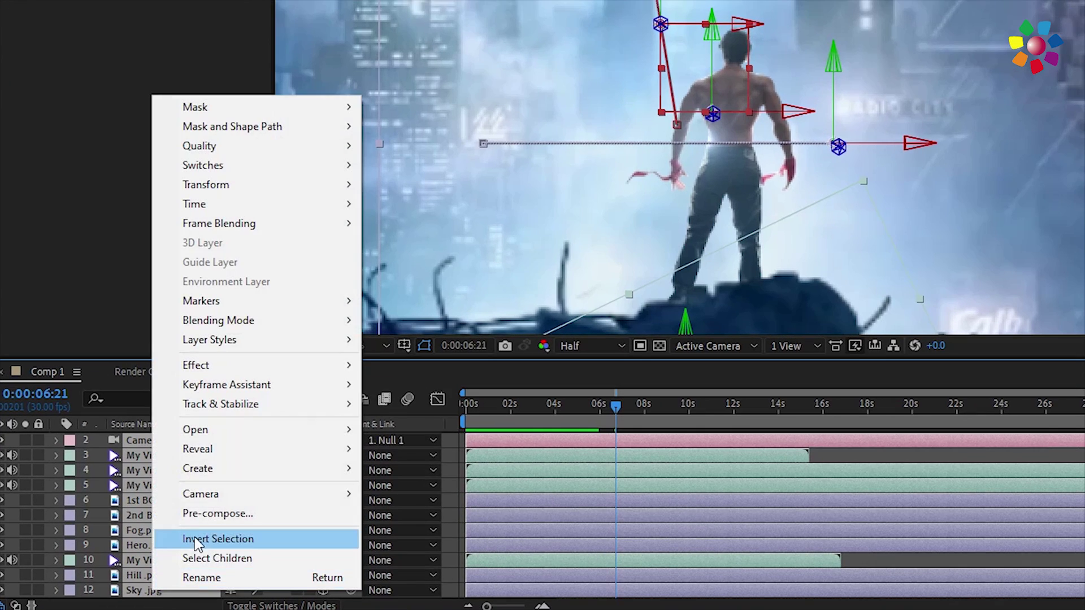
pyautogui.click(202, 512)
pyautogui.click(729, 356)
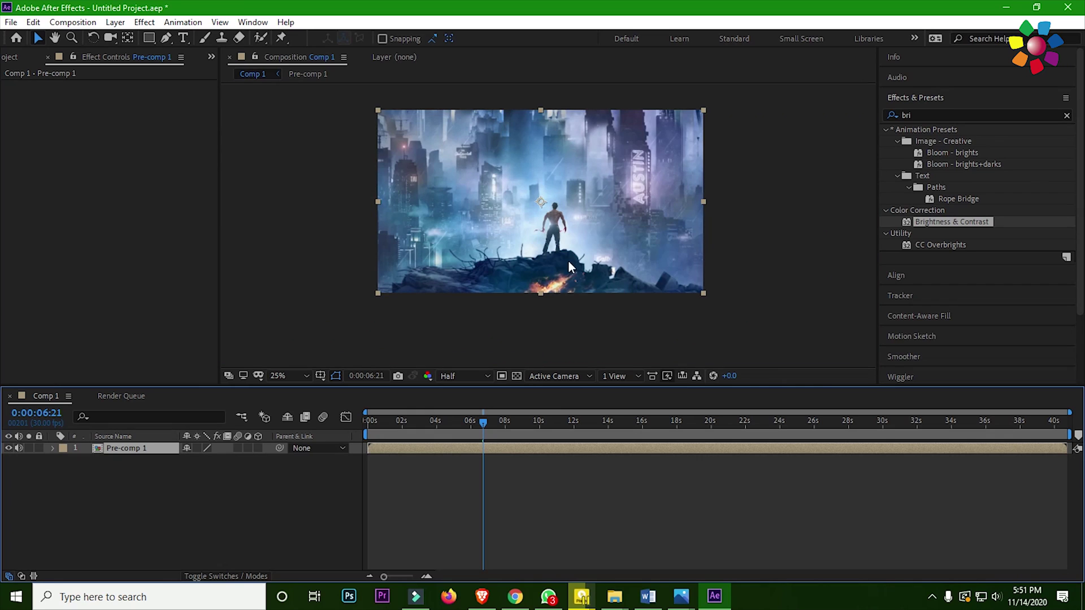
# - Fit the composition in the viewer and preview the pre-composed animation from the first frame
pyautogui.click(305, 376)
pyautogui.click(294, 146)
pyautogui.moveTo(481, 423); pyautogui.dragTo(335, 425)
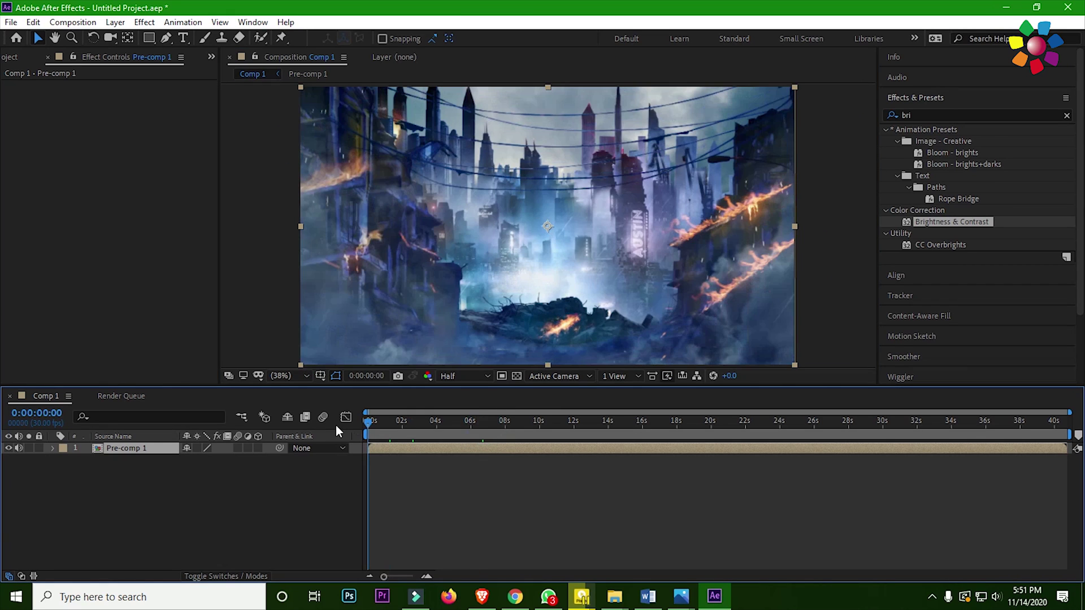
pyautogui.press('space')
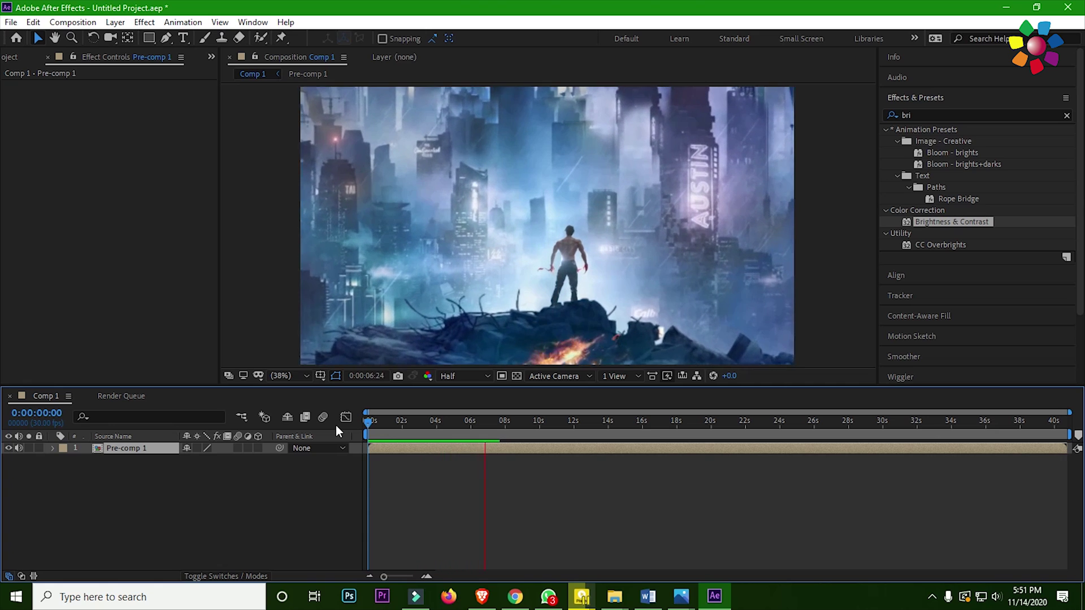
pyautogui.press('space')
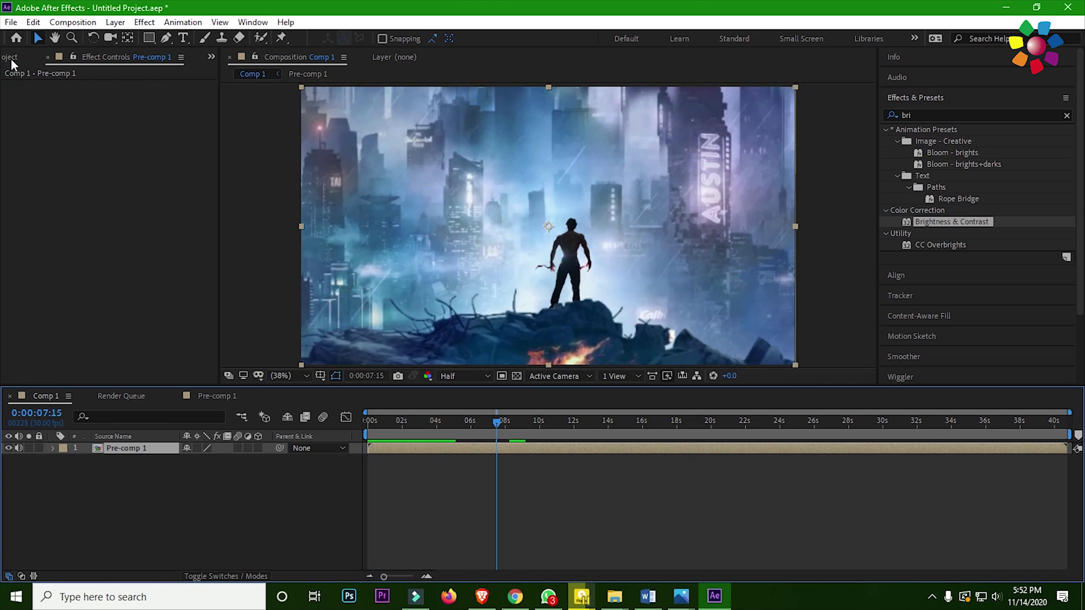
# - Add an adjustment layer above Pre-comp 1 and trim it to a short span of under one second around 0:00:07:15
pyautogui.click(12, 57)
pyautogui.rightClick(213, 509)
pyautogui.moveTo(278, 360)
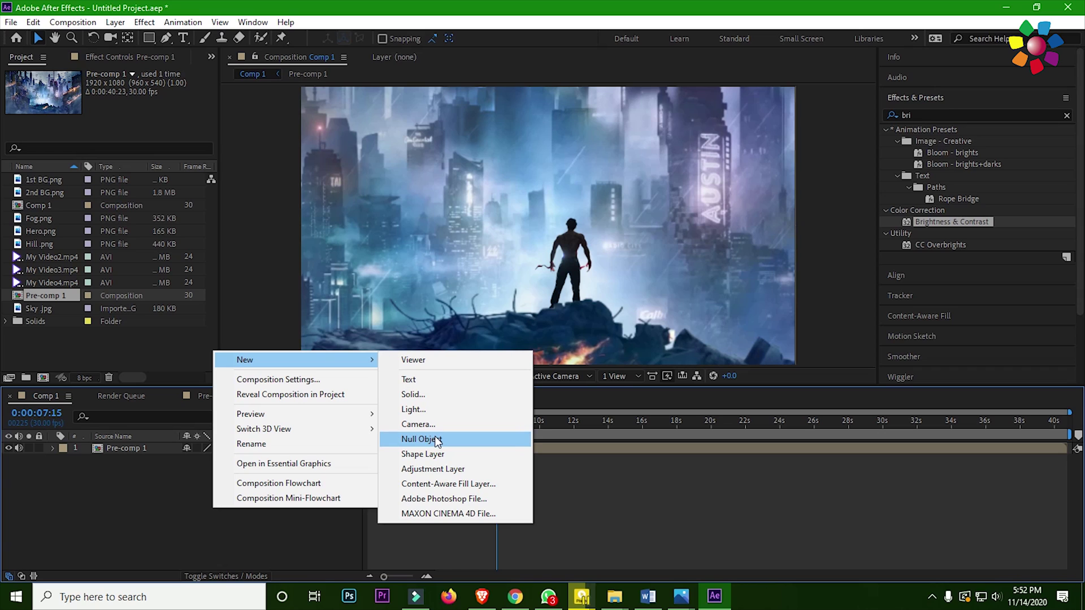
pyautogui.click(436, 469)
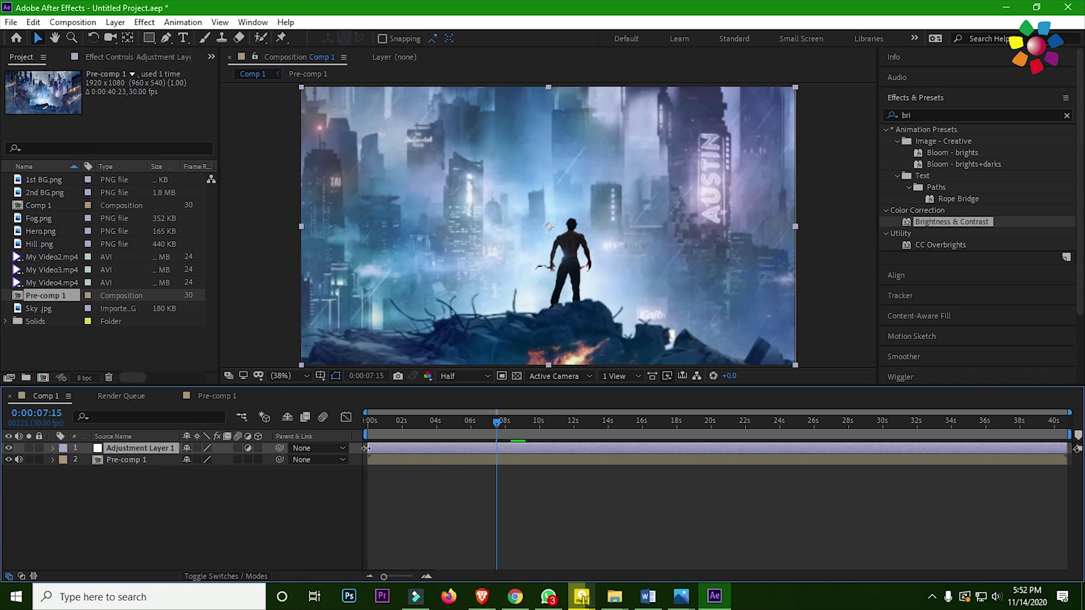
pyautogui.moveTo(368, 447); pyautogui.dragTo(486, 447)
pyautogui.moveTo(636, 462); pyautogui.dragTo(501, 449)
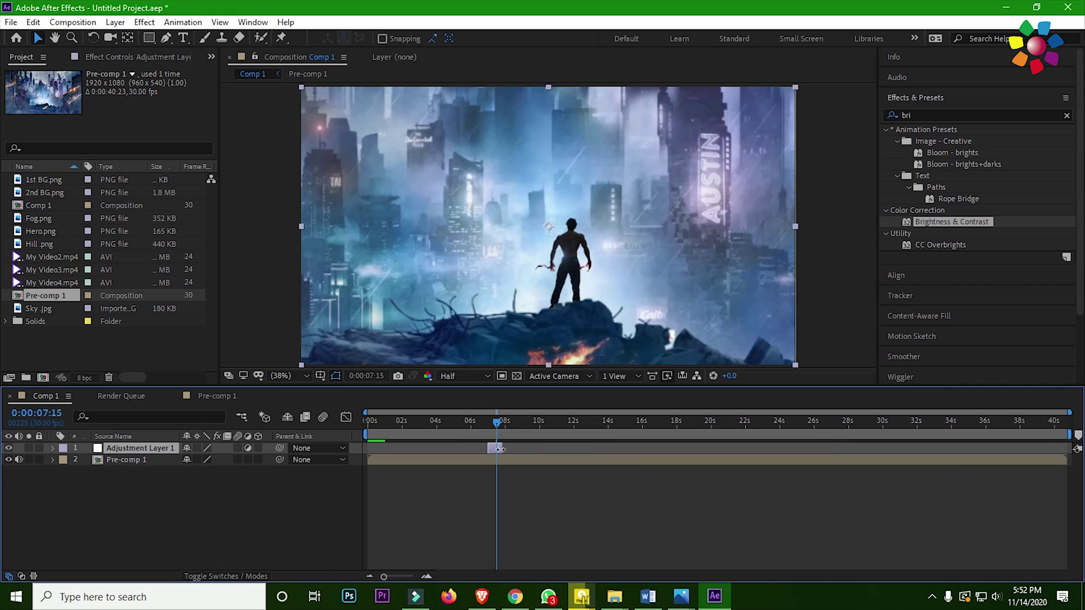
# - Apply Brightness & Contrast to the adjustment layer and set its brightness to 150
pyautogui.moveTo(939, 225); pyautogui.dragTo(131, 450)
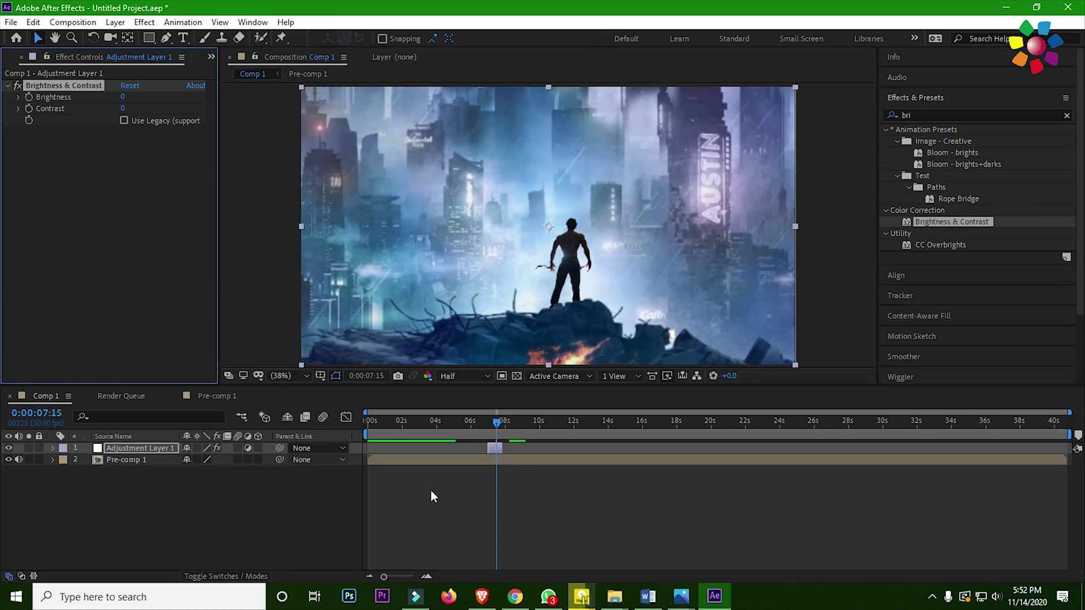
pyautogui.moveTo(122, 97); pyautogui.dragTo(244, 97)
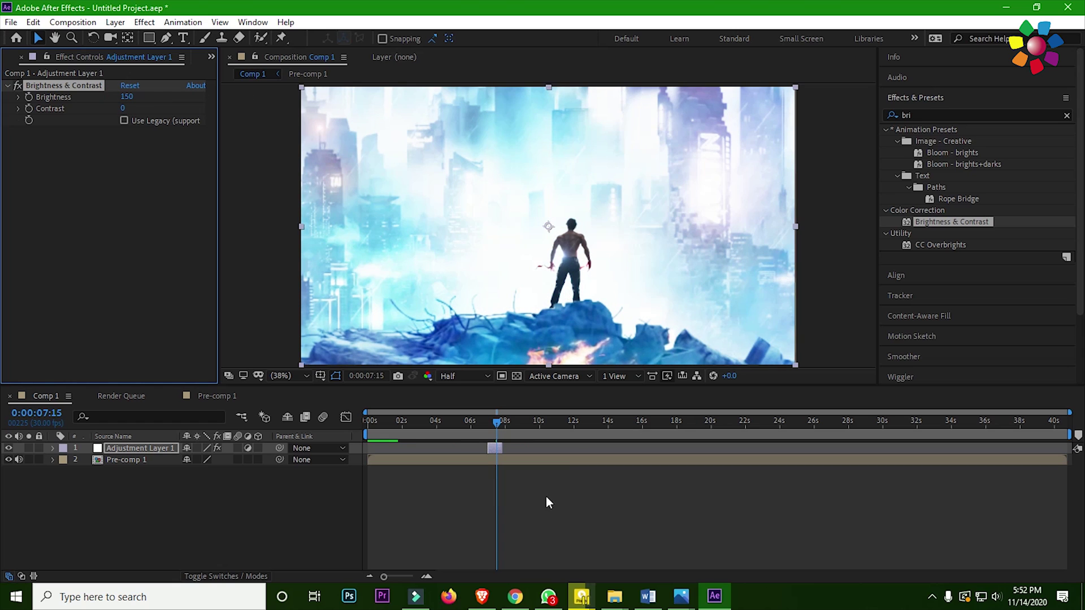
# - Trim the bright adjustment layer to a single frame at 0:00:07:11
pyautogui.moveTo(384, 576); pyautogui.dragTo(395, 577)
pyautogui.moveTo(557, 448); pyautogui.dragTo(567, 448)
pyautogui.click(569, 425)
pyautogui.moveTo(395, 577); pyautogui.dragTo(410, 577)
pyautogui.moveTo(788, 449); pyautogui.dragTo(717, 450)
pyautogui.moveTo(410, 577); pyautogui.dragTo(413, 576)
pyautogui.moveTo(713, 423)
pyautogui.mouseDown()
pyautogui.moveTo(650, 426)
pyautogui.moveTo(705, 429)
pyautogui.mouseUp()
# - Duplicate the one-frame adjustment layer five times
pyautogui.click(145, 448)
pyautogui.hotkey('ctrl', 'd')
pyautogui.hotkey('ctrl', 'd')
pyautogui.hotkey('ctrl', 'd')
pyautogui.hotkey('ctrl', 'd')
pyautogui.hotkey('ctrl', 'd')
# - Move one adjustment layer copy a frame later to 0:00:07:12 and set its brightness to -150 and contrast to 81
pyautogui.moveTo(704, 496); pyautogui.dragTo(734, 494)
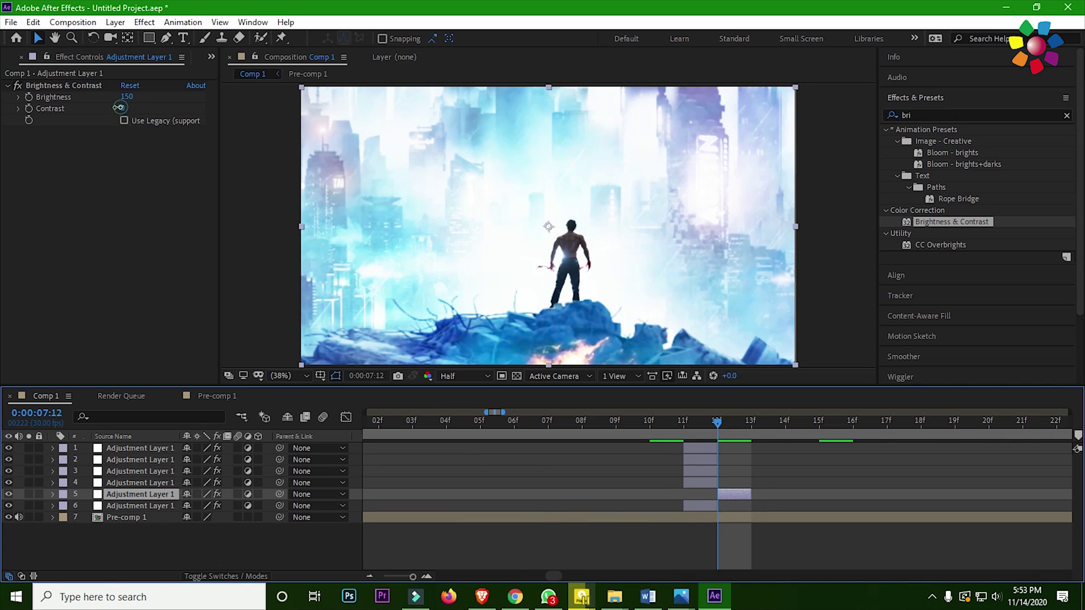
pyautogui.moveTo(107, 107); pyautogui.dragTo(5, 98)
pyautogui.moveTo(126, 96); pyautogui.dragTo(5, 97)
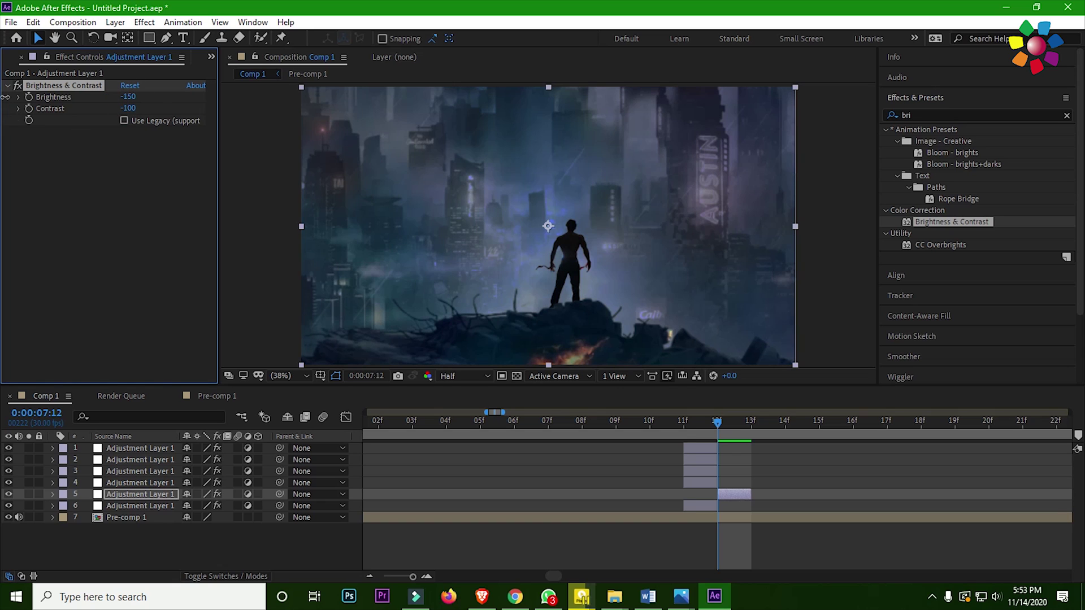
pyautogui.moveTo(130, 108); pyautogui.dragTo(282, 125)
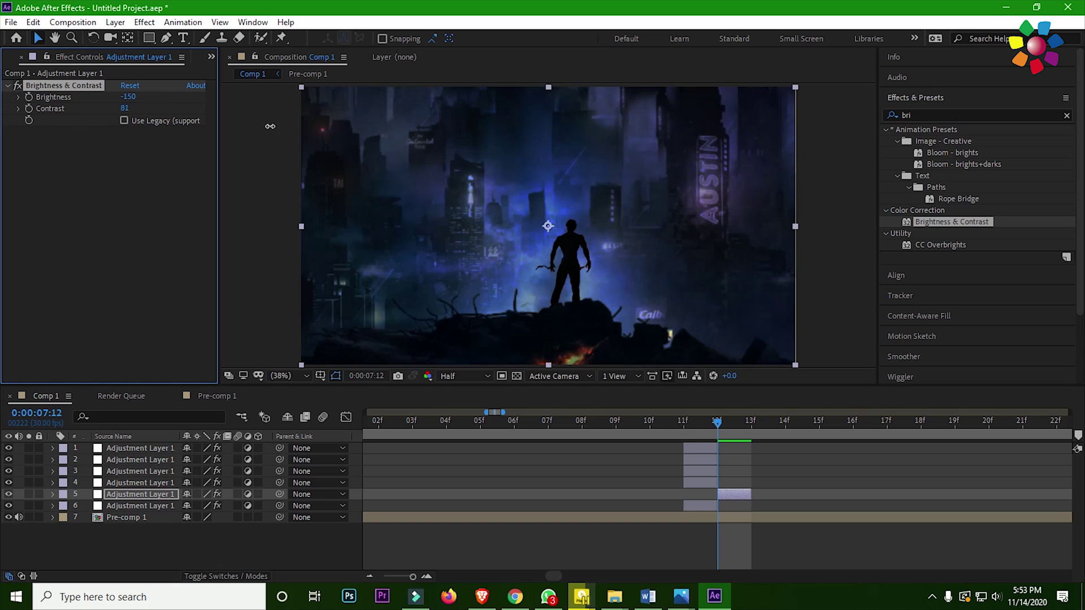
# - Stagger the four remaining adjustment layer copies to 0:00:07:14, 0:00:07:16, 0:00:07:18 and 0:00:07:19, and preview the flicker
pyautogui.moveTo(695, 482); pyautogui.dragTo(744, 482)
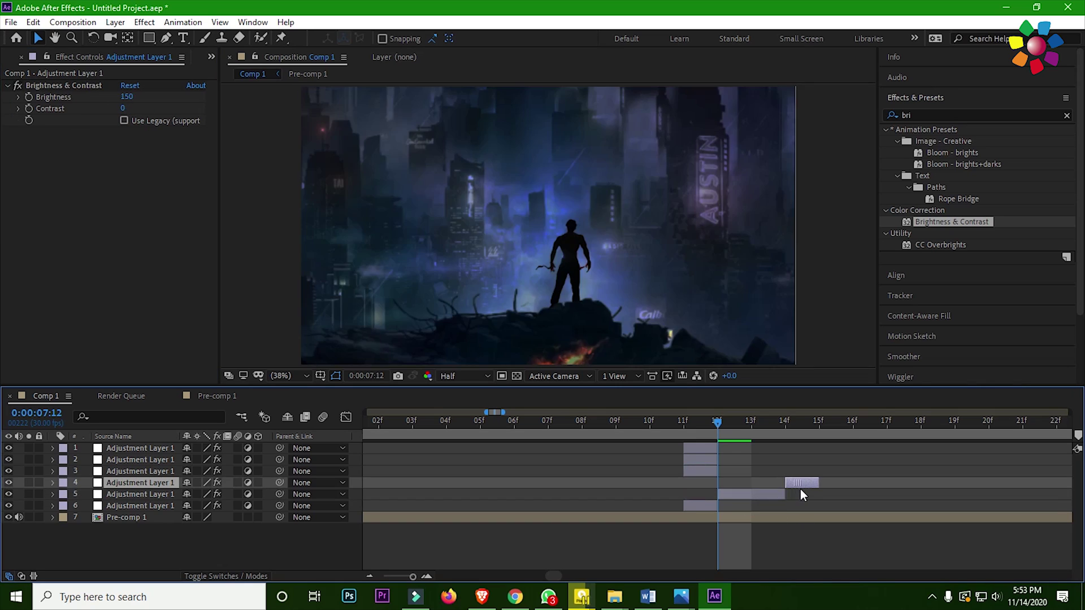
pyautogui.click(699, 472)
pyautogui.moveTo(734, 433); pyautogui.dragTo(869, 474)
pyautogui.moveTo(707, 461); pyautogui.dragTo(927, 475)
pyautogui.moveTo(822, 425); pyautogui.dragTo(923, 439)
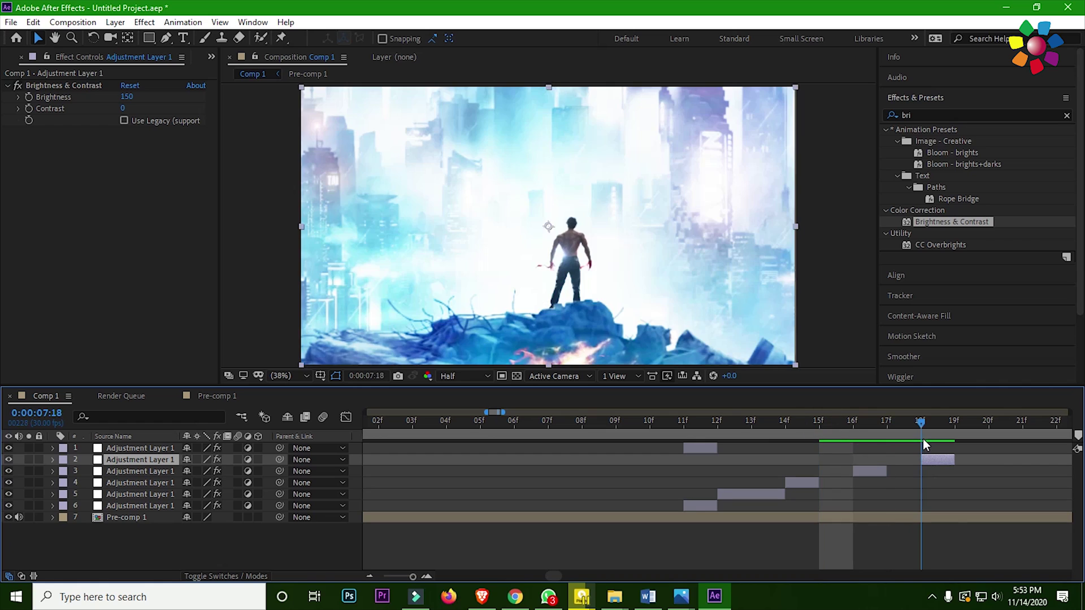
pyautogui.moveTo(700, 448); pyautogui.dragTo(970, 459)
pyautogui.moveTo(836, 428); pyautogui.dragTo(615, 430)
pyautogui.press('space')
pyautogui.press('space')
# - Duplicate all six adjustment layers and shift the duplicated set two frames later
pyautogui.moveTo(413, 577); pyautogui.dragTo(409, 577)
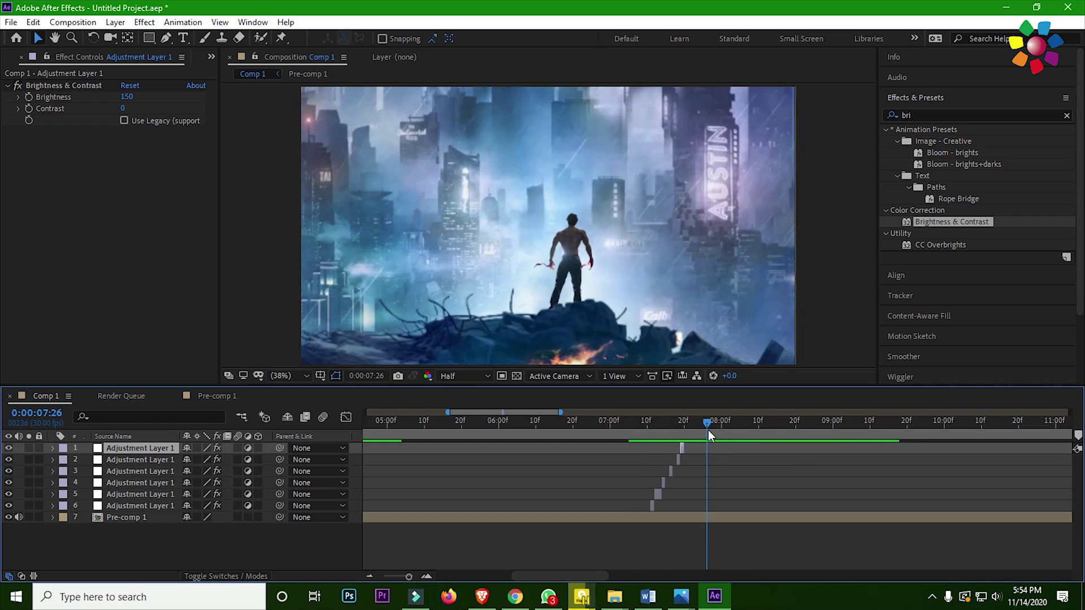
pyautogui.moveTo(709, 426); pyautogui.dragTo(658, 437)
pyautogui.click(168, 504)
pyautogui.keyDown('shift'); pyautogui.click(163, 450); pyautogui.keyUp('shift')
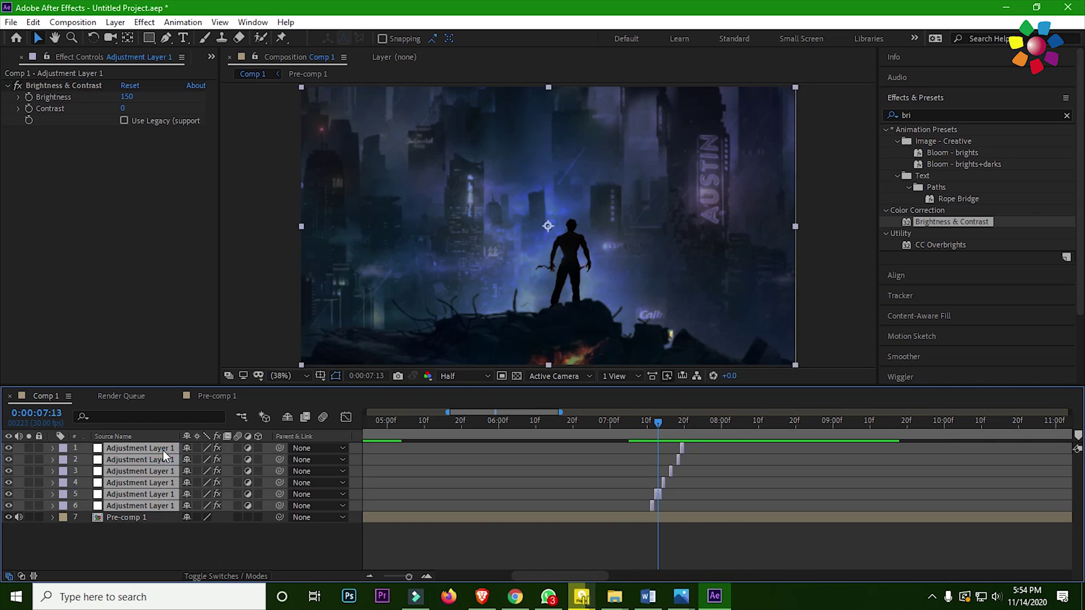
pyautogui.hotkey('ctrl', 'd')
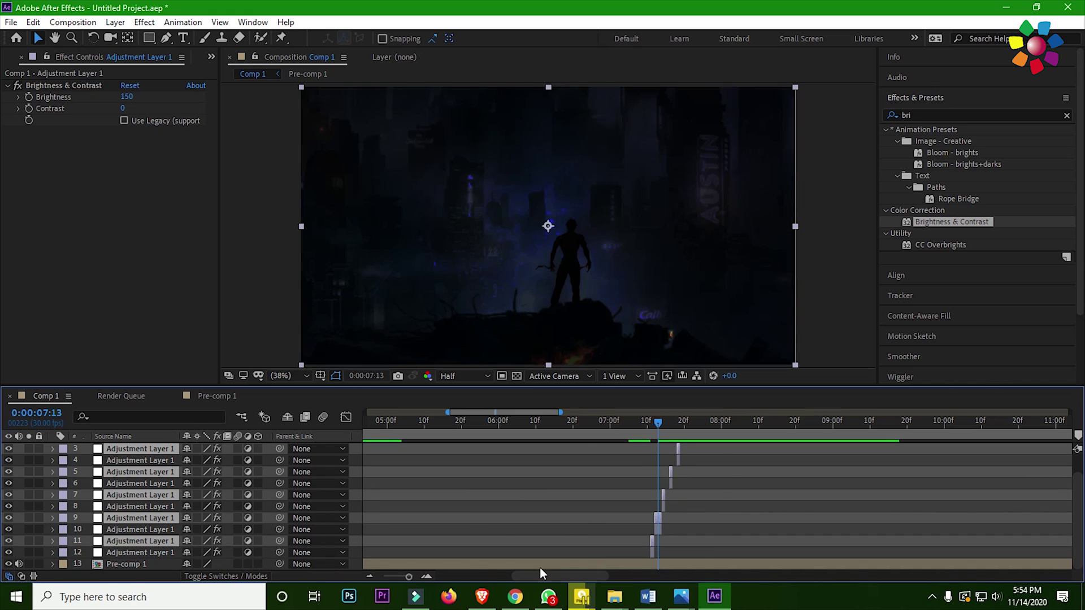
pyautogui.moveTo(408, 576); pyautogui.dragTo(412, 576)
pyautogui.moveTo(724, 518); pyautogui.dragTo(730, 518)
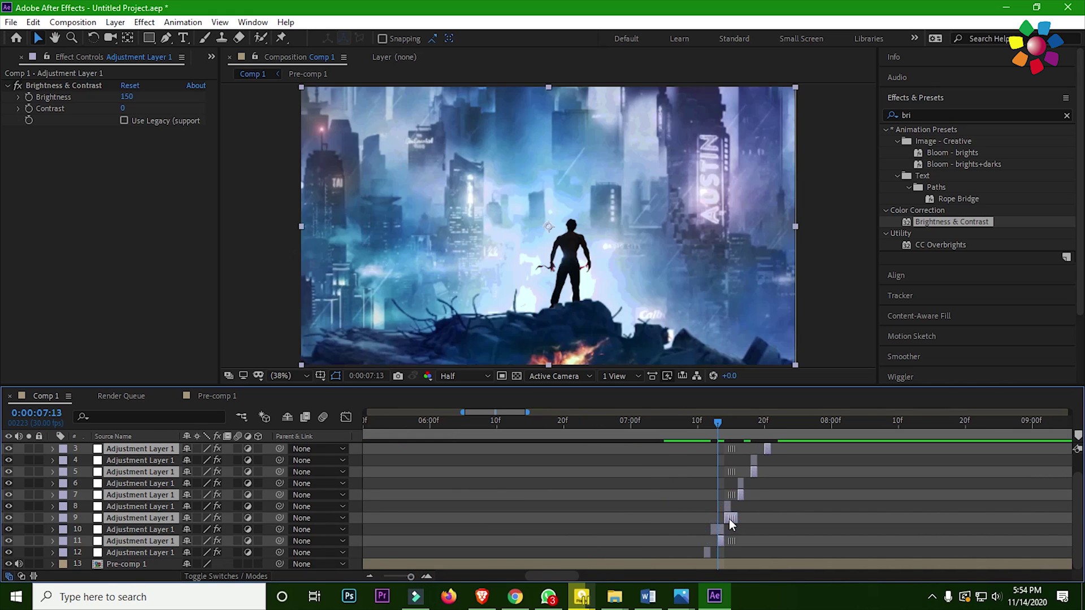
# - Preview the doubled flicker flashes, starting ahead of the first flash
pyautogui.moveTo(717, 426); pyautogui.dragTo(684, 426)
pyautogui.press('space')
pyautogui.click(843, 422)
pyautogui.click(684, 428)
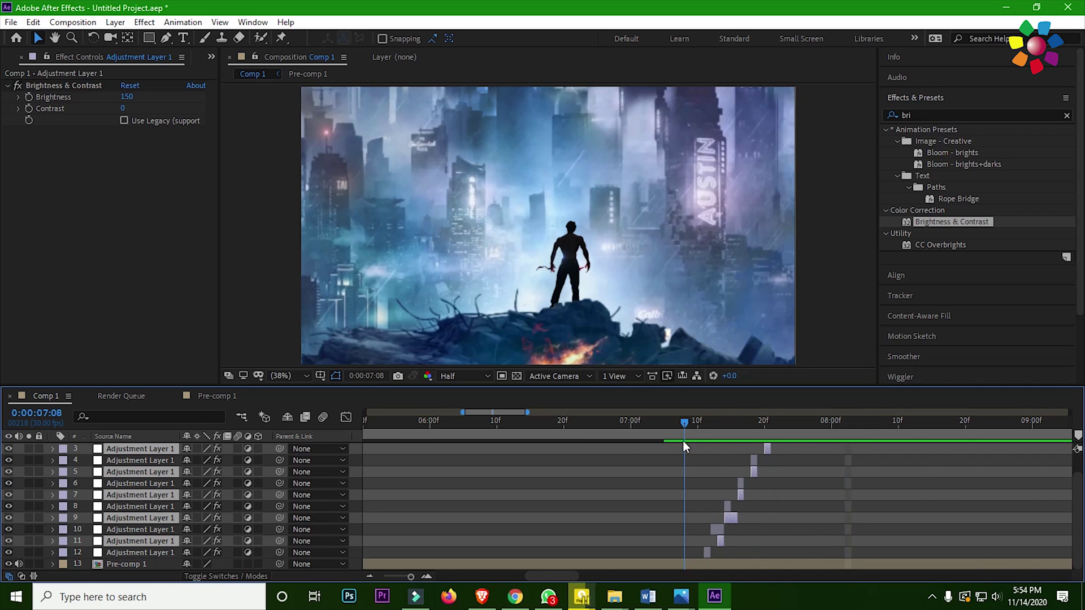
pyautogui.moveTo(684, 422); pyautogui.dragTo(564, 432)
pyautogui.press('space')
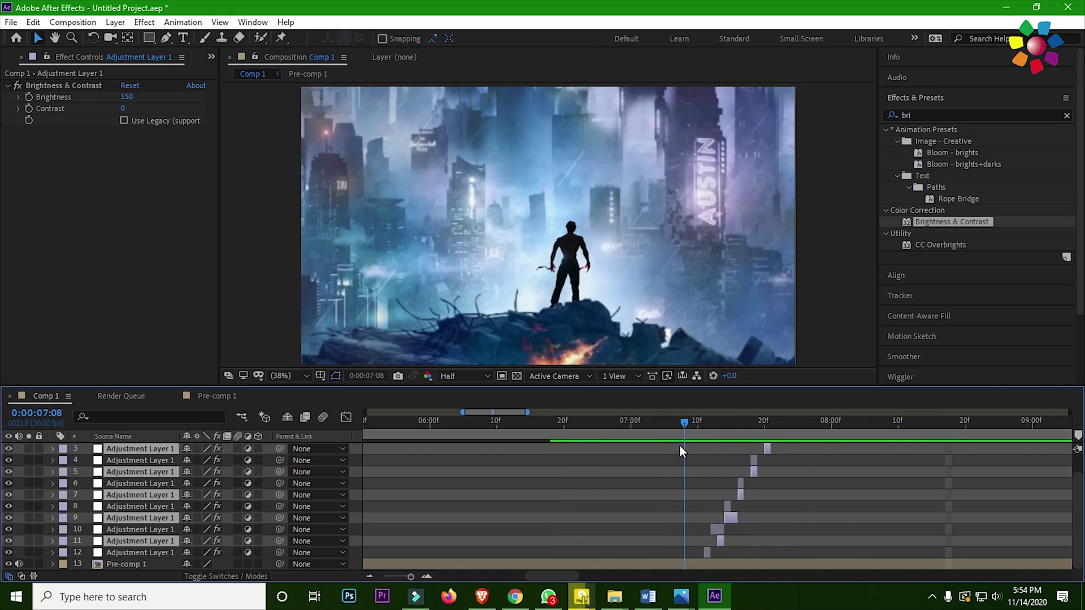
# - Shift adjustment layers 3 to 8 one frame later and preview the flicker
pyautogui.click(737, 436)
pyautogui.moveTo(258, 449); pyautogui.dragTo(258, 512)
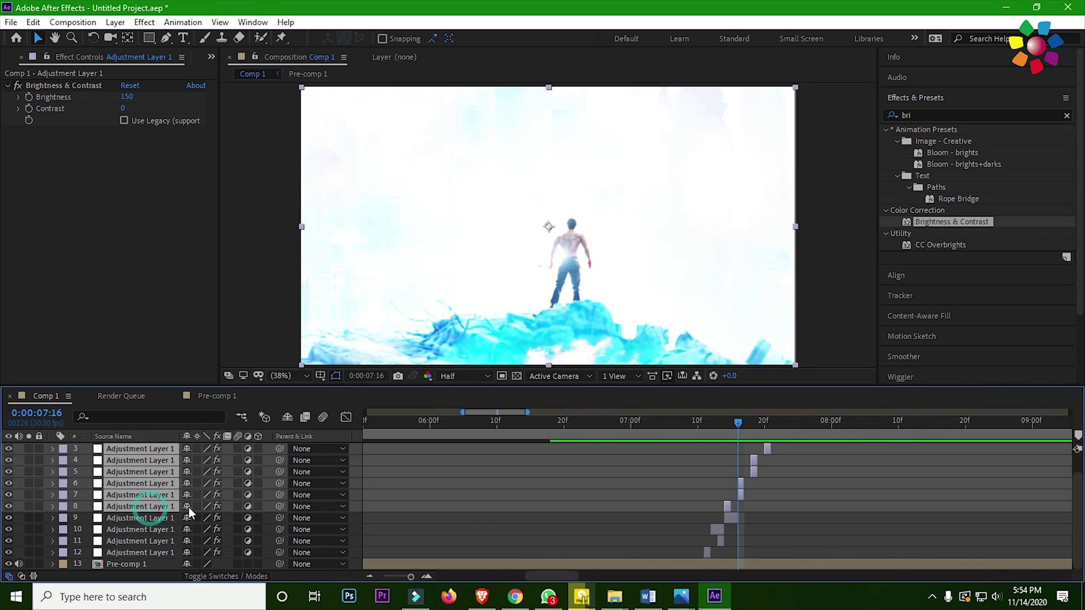
pyautogui.moveTo(411, 575); pyautogui.dragTo(421, 576)
pyautogui.moveTo(738, 493); pyautogui.dragTo(772, 493)
pyautogui.click(752, 429)
pyautogui.moveTo(789, 429); pyautogui.dragTo(513, 428)
pyautogui.scroll(-1, 662, 276)
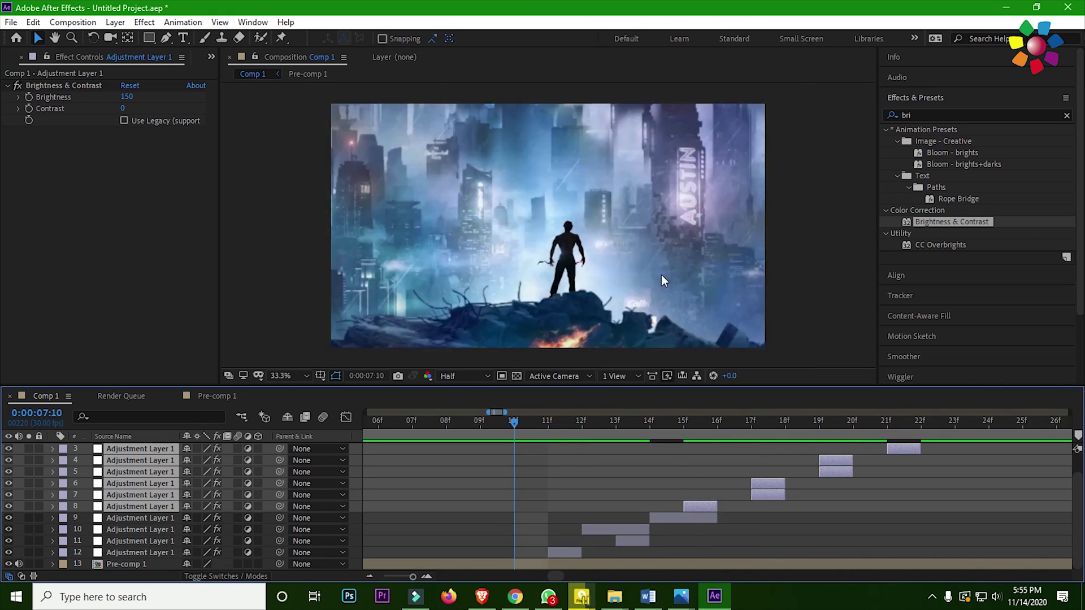
pyautogui.press('space')
pyautogui.moveTo(420, 576); pyautogui.dragTo(401, 576)
pyautogui.press('space')
pyautogui.moveTo(700, 422)
pyautogui.mouseDown()
pyautogui.moveTo(675, 432)
pyautogui.moveTo(684, 432)
pyautogui.mouseUp()
# - Move adjustment layers 3 to 8 a further two frames later
pyautogui.press('=')
pyautogui.press('=')
pyautogui.press('=')
pyautogui.press('=')
pyautogui.hotkey('alt', 'pagedown')
pyautogui.hotkey('alt', 'pagedown')
pyautogui.moveTo(715, 518); pyautogui.dragTo(751, 518)
# - Play back the retimed flicker sequence to check the rhythm of the flashes
pyautogui.press('pageup')
pyautogui.press('pageup')
pyautogui.press('pageup')
pyautogui.press('pageup')
pyautogui.press('pageup')
pyautogui.scroll(-1, 644, 246)
pyautogui.press('space')
pyautogui.press('space')
pyautogui.moveTo(412, 576)
pyautogui.mouseDown()
pyautogui.moveTo(402, 576)
pyautogui.moveTo(411, 576)
pyautogui.mouseUp()
pyautogui.moveTo(717, 422); pyautogui.dragTo(436, 430)
pyautogui.press('.')
pyautogui.press('space')
# - Duplicate the uppermost adjustment layer and lengthen the copy to three frames starting at 0:00:07:21
pyautogui.scroll(2, 205, 461)
pyautogui.click(150, 451)
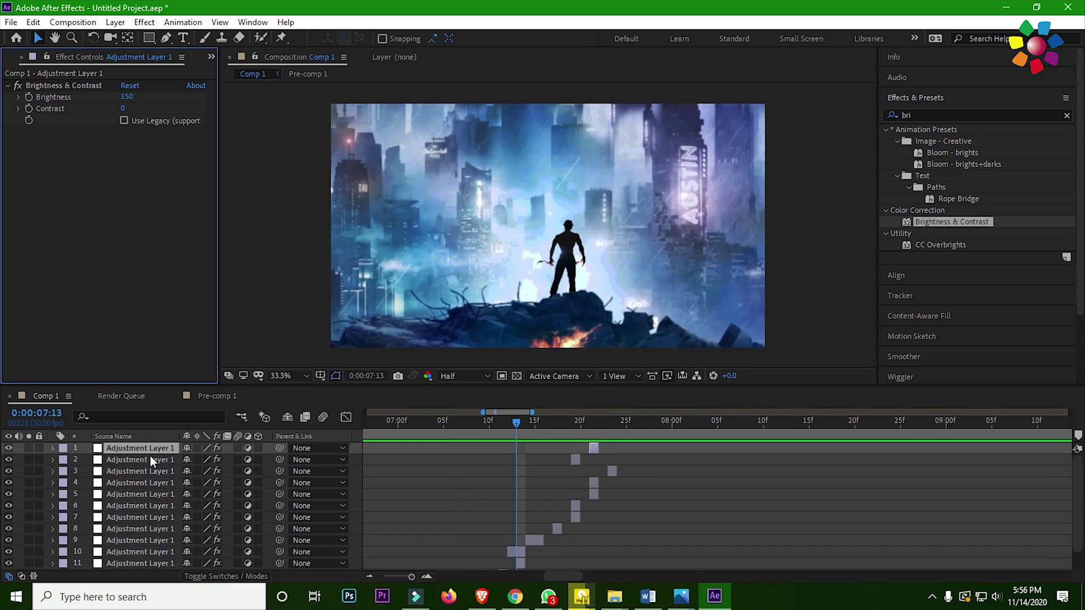
pyautogui.click(151, 456)
pyautogui.click(153, 447)
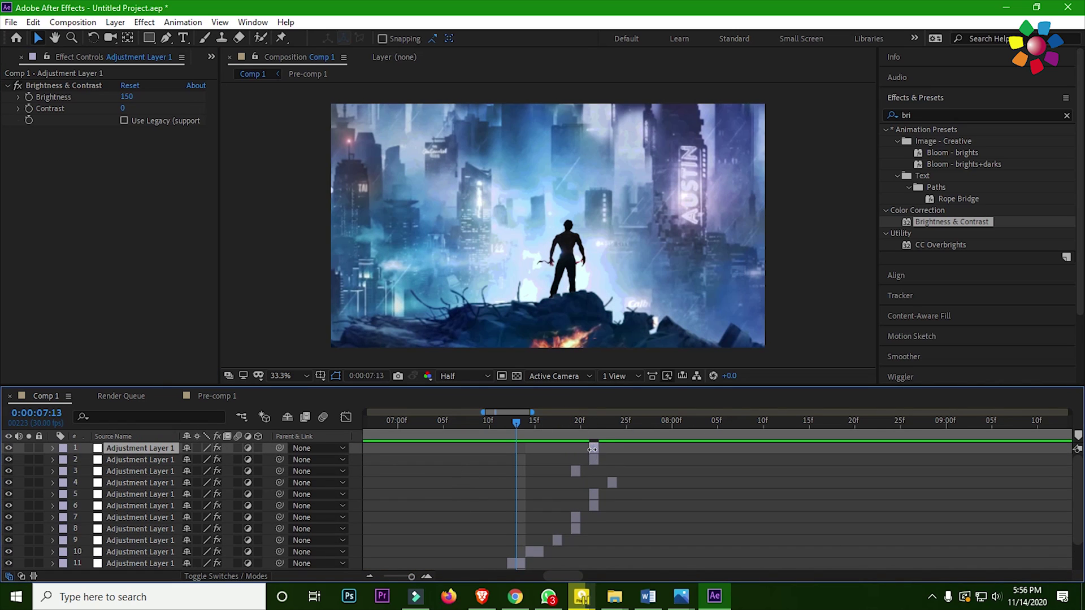
pyautogui.moveTo(614, 449); pyautogui.dragTo(617, 450)
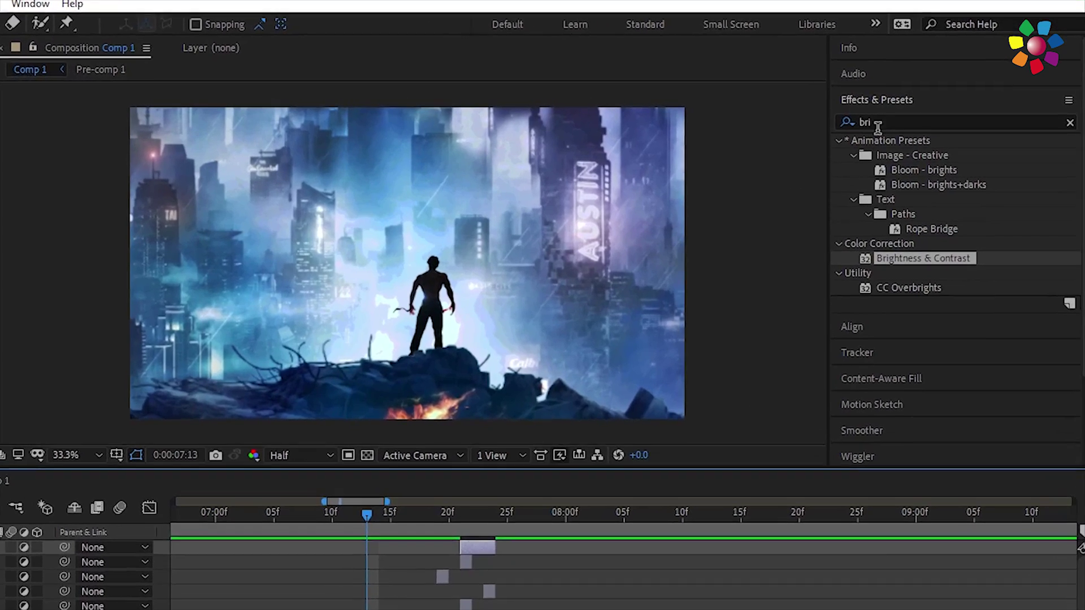
# - Apply the Lightning - Vertical preset to the lengthened adjustment layer and enable Decay Main Core and Composite on Original
pyautogui.moveTo(915, 115); pyautogui.dragTo(848, 116)
pyautogui.write('light')
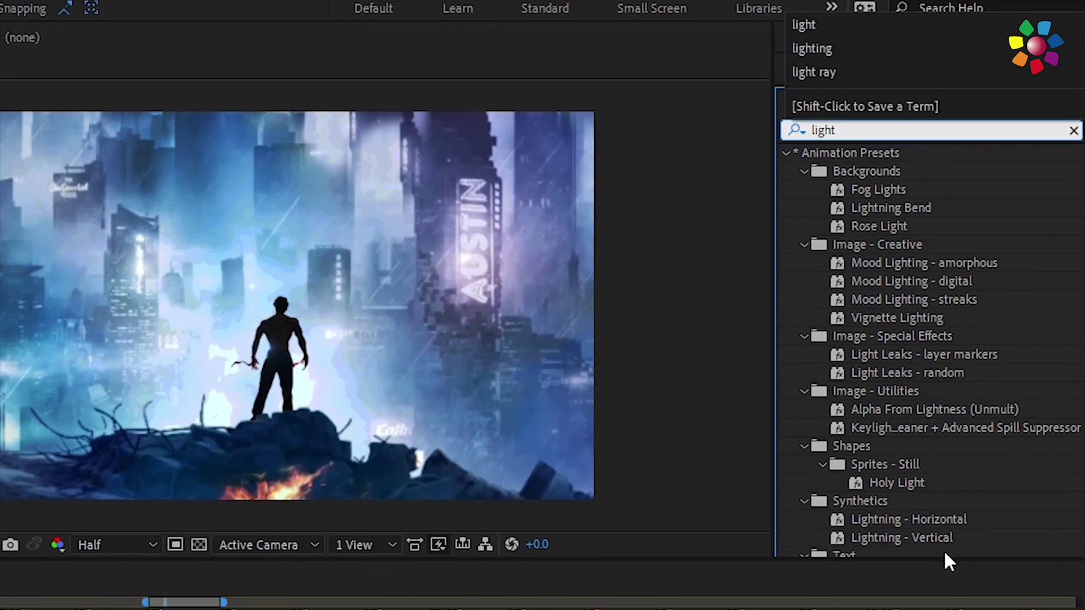
pyautogui.doubleClick(928, 533)
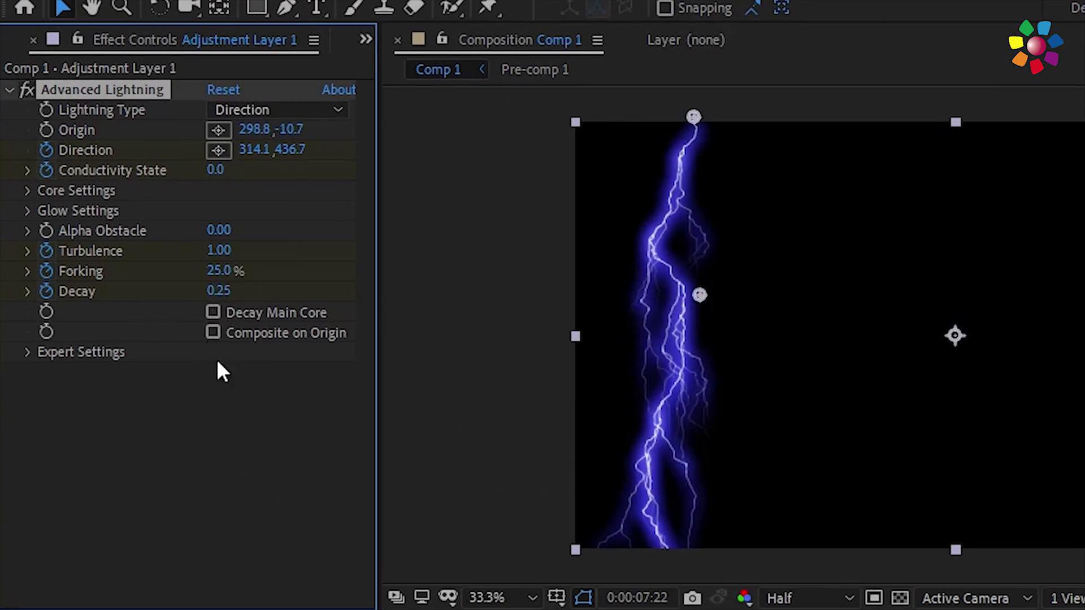
pyautogui.click(124, 212)
pyautogui.click(124, 225)
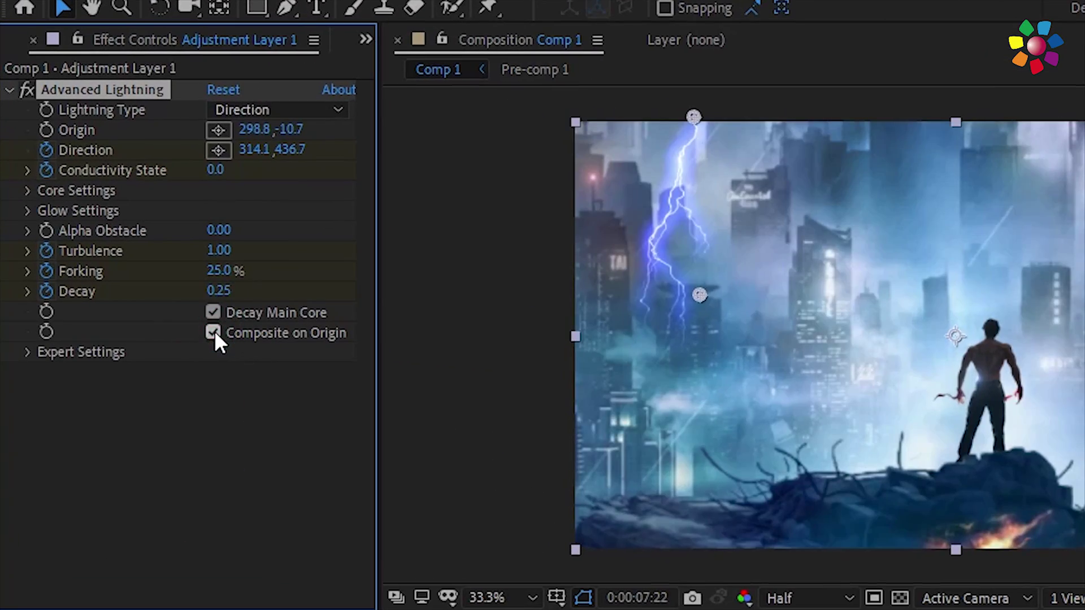
# - Aim the lightning from the image's upper-right corner at the hero (1058.1, 607.7), with forking 2% and decay 0.13
pyautogui.moveTo(399, 101); pyautogui.dragTo(1072, 119)
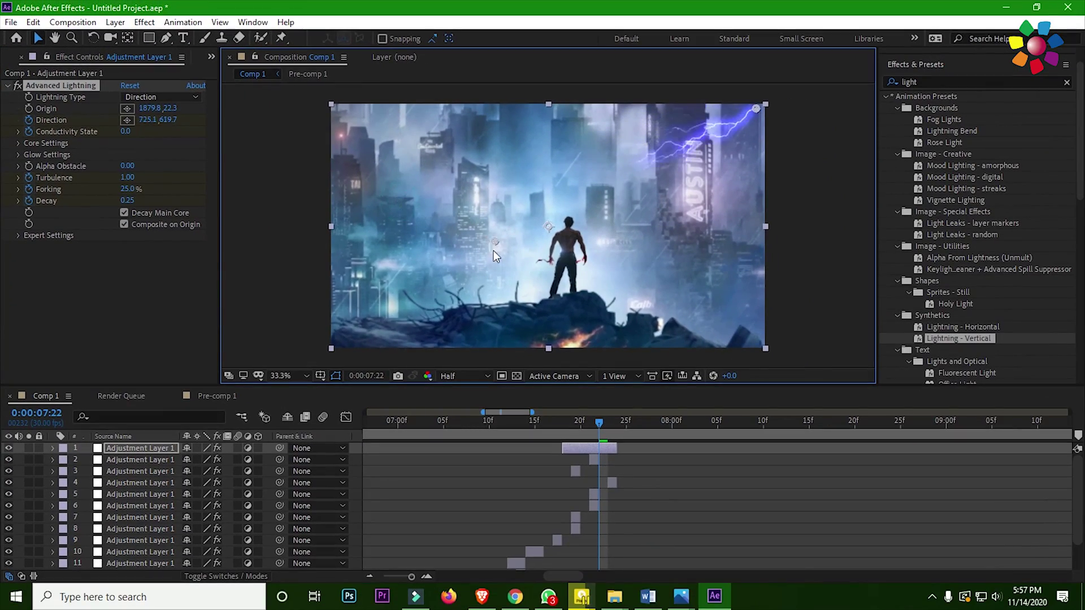
pyautogui.moveTo(127, 200); pyautogui.dragTo(108, 189)
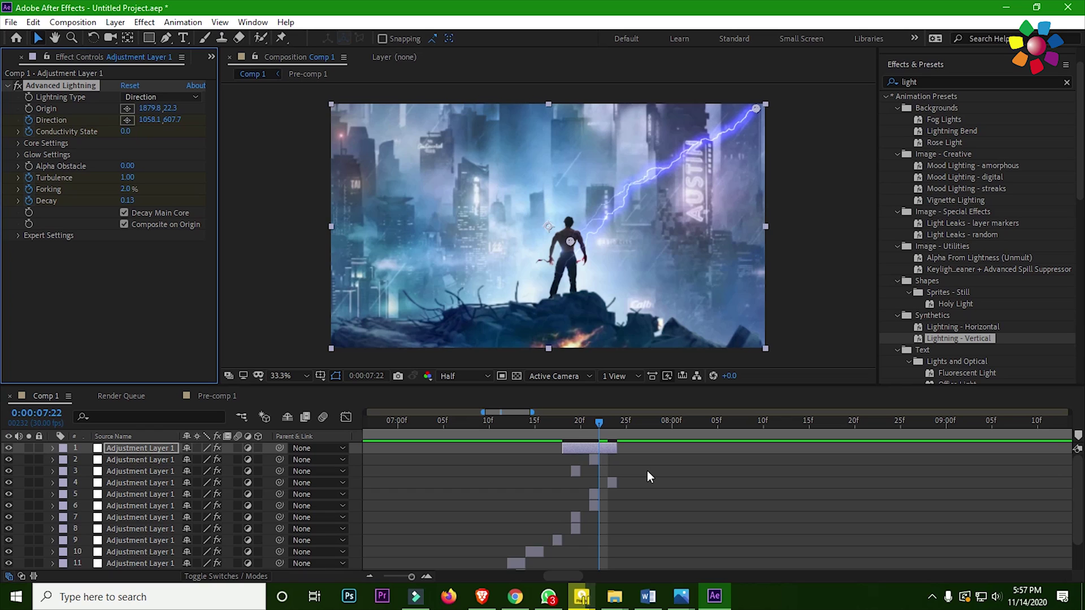
# - Change the lightning's glow color to grey and nudge its origin out to the image's upper-right corner
pyautogui.click(18, 154)
pyautogui.click(127, 189)
pyautogui.moveTo(708, 293); pyautogui.dragTo(686, 377)
pyautogui.click(984, 277)
pyautogui.moveTo(757, 109); pyautogui.dragTo(766, 108)
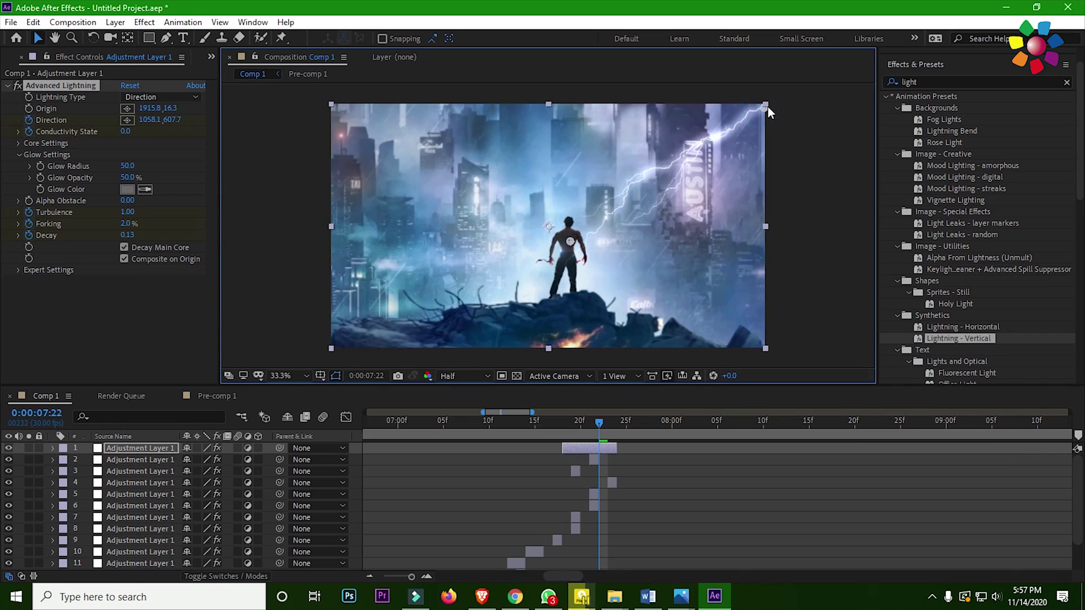
# - Extend the start of the lightning layer back to 0:00:07:11
pyautogui.moveTo(563, 452); pyautogui.dragTo(501, 433)
pyautogui.hotkey('ctrl', 'm')
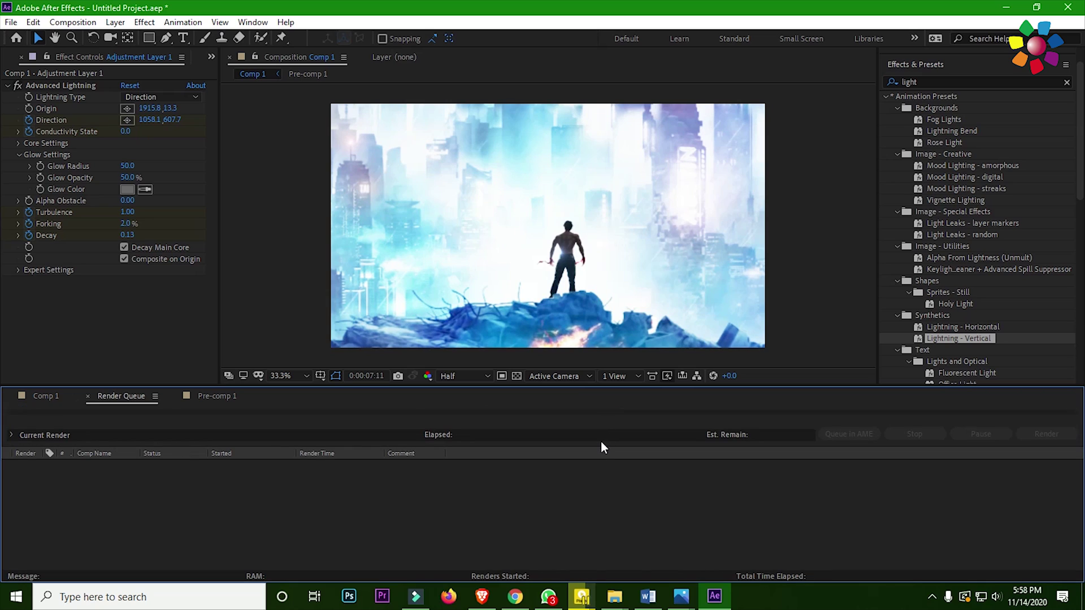
pyautogui.click(45, 396)
pyautogui.moveTo(585, 450); pyautogui.dragTo(515, 451)
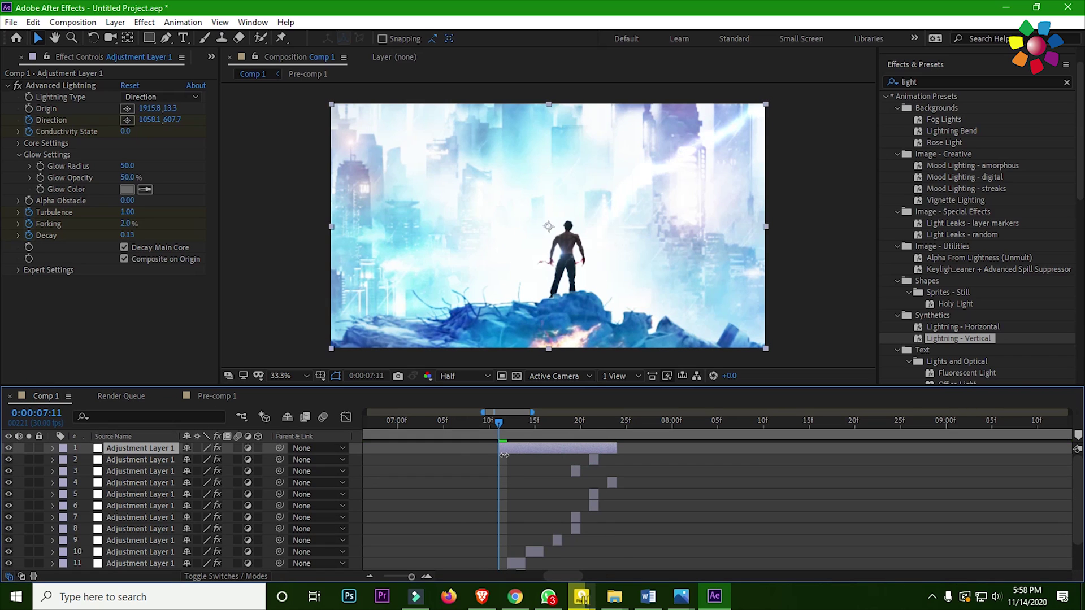
# - Duplicate the lightning layer and aim the copy from -49.2, 19.3 to 464.1, 328.7, with forking 0% and decay 0.24
pyautogui.moveTo(412, 577); pyautogui.dragTo(400, 577)
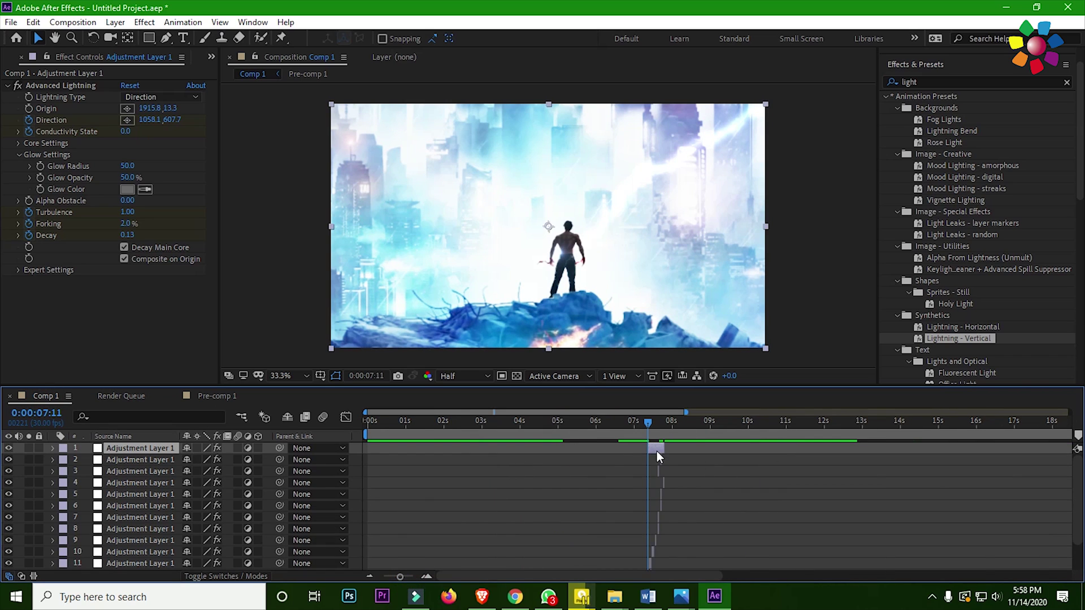
pyautogui.hotkey('ctrl', 'd')
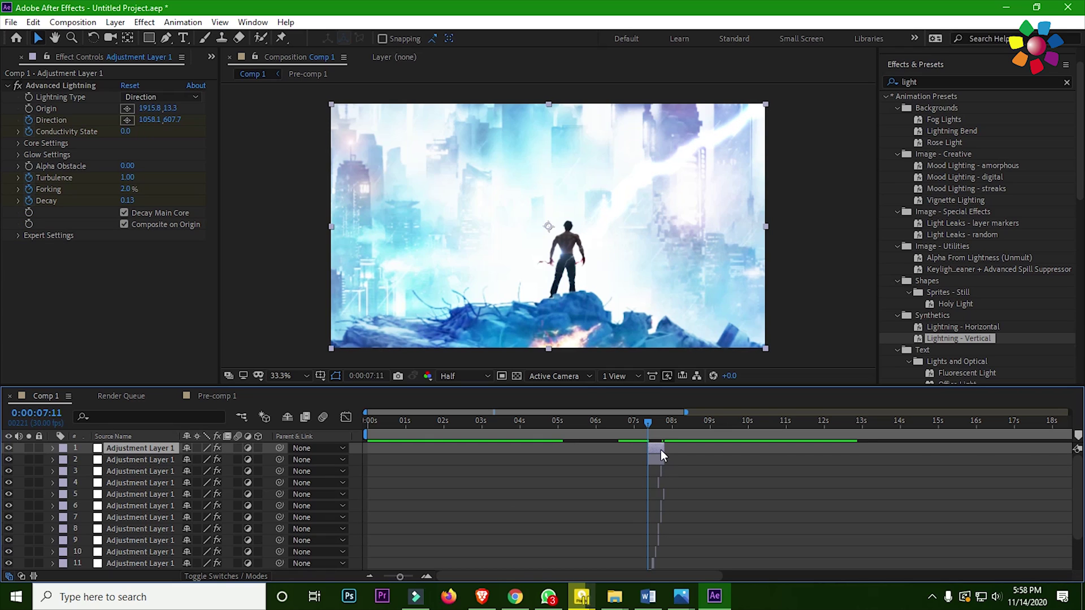
pyautogui.click(76, 90)
pyautogui.click(658, 424)
pyautogui.moveTo(764, 109); pyautogui.dragTo(319, 108)
pyautogui.moveTo(570, 241); pyautogui.dragTo(437, 179)
pyautogui.moveTo(125, 189)
pyautogui.mouseDown()
pyautogui.moveTo(124, 212)
pyautogui.moveTo(132, 202)
pyautogui.mouseUp()
# - Preview both lightning strikes and trim the second lightning layer's start so it strikes a few frames after the first
pyautogui.moveTo(659, 423); pyautogui.dragTo(637, 425)
pyautogui.press('space')
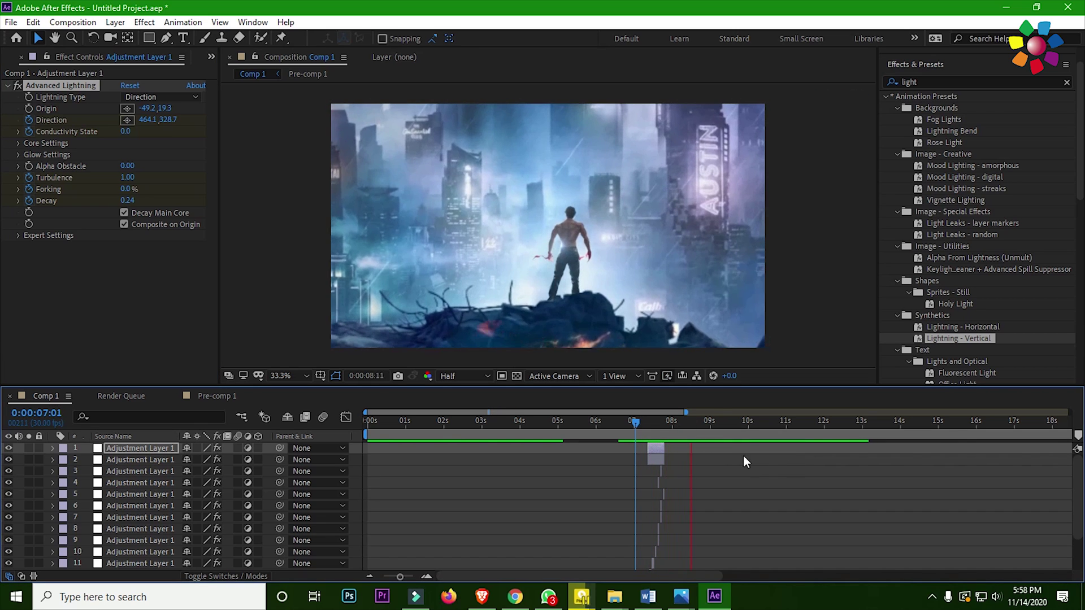
pyautogui.moveTo(695, 438); pyautogui.dragTo(631, 405)
pyautogui.press('space')
pyautogui.moveTo(690, 424); pyautogui.dragTo(643, 426)
pyautogui.click(652, 449)
pyautogui.press('space')
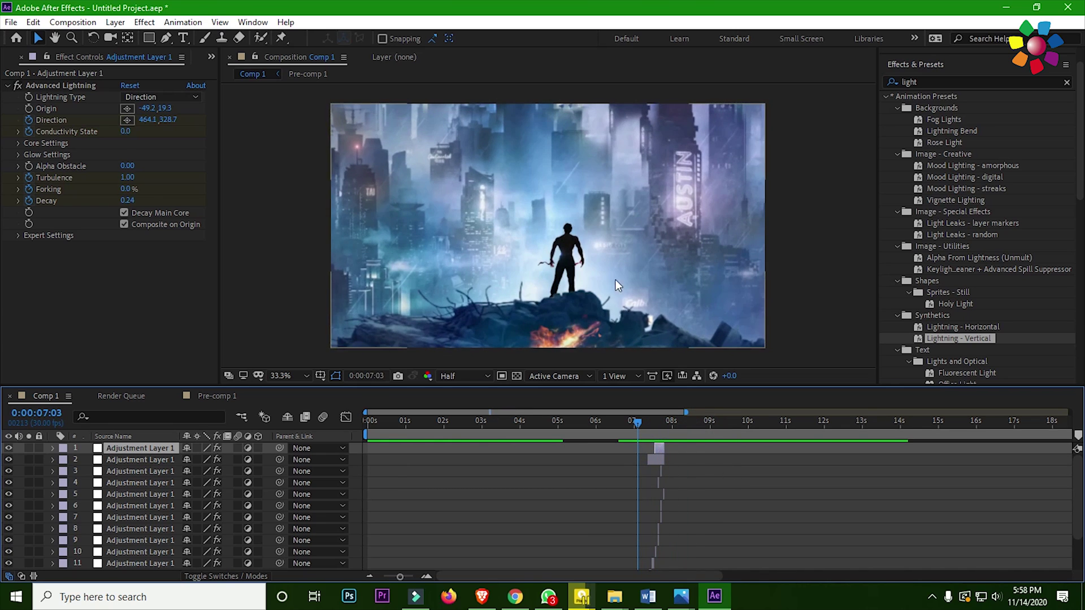
# - Duplicate the set of lightning and flicker adjustment layers and place the copied set at 0:00:14:12
pyautogui.click(384, 575)
pyautogui.scroll(-2, 523, 507)
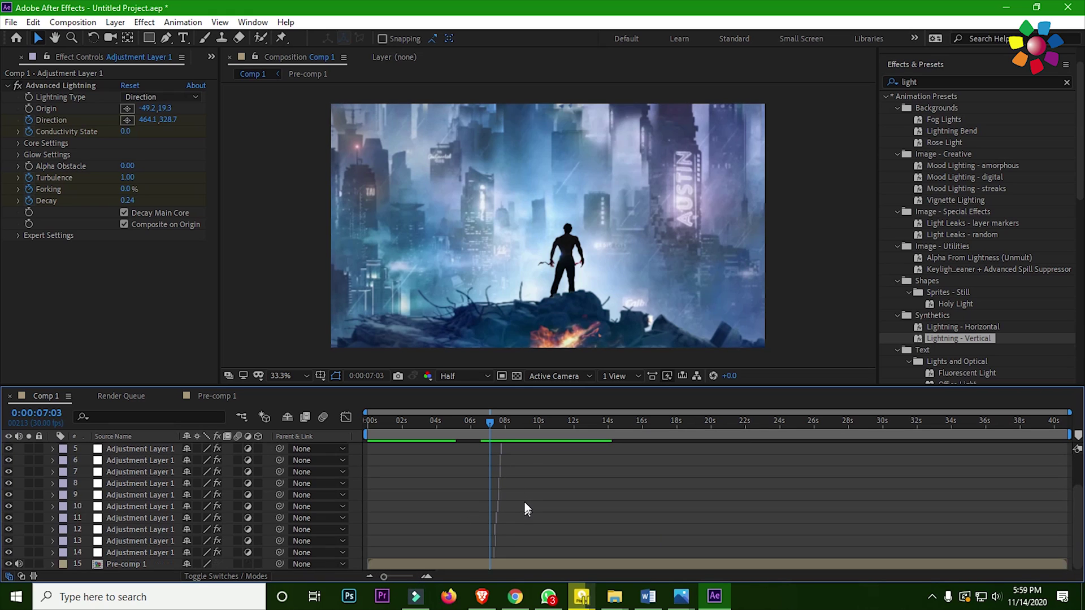
pyautogui.click(485, 423)
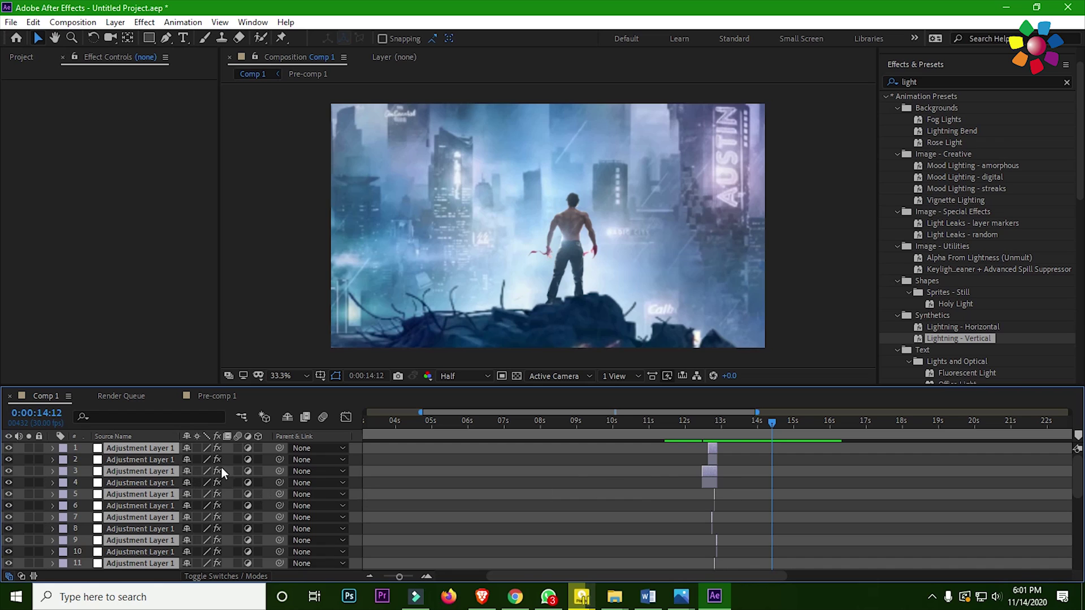
pyautogui.moveTo(710, 473); pyautogui.dragTo(778, 473)
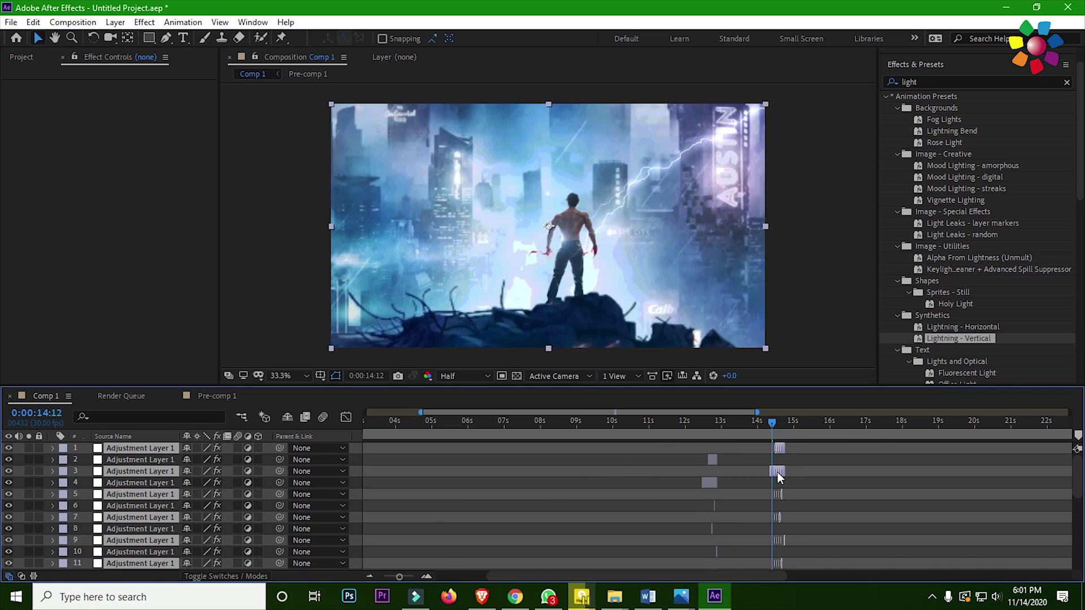
# - Play back the whole composition from the beginning
pyautogui.moveTo(778, 428); pyautogui.dragTo(251, 467)
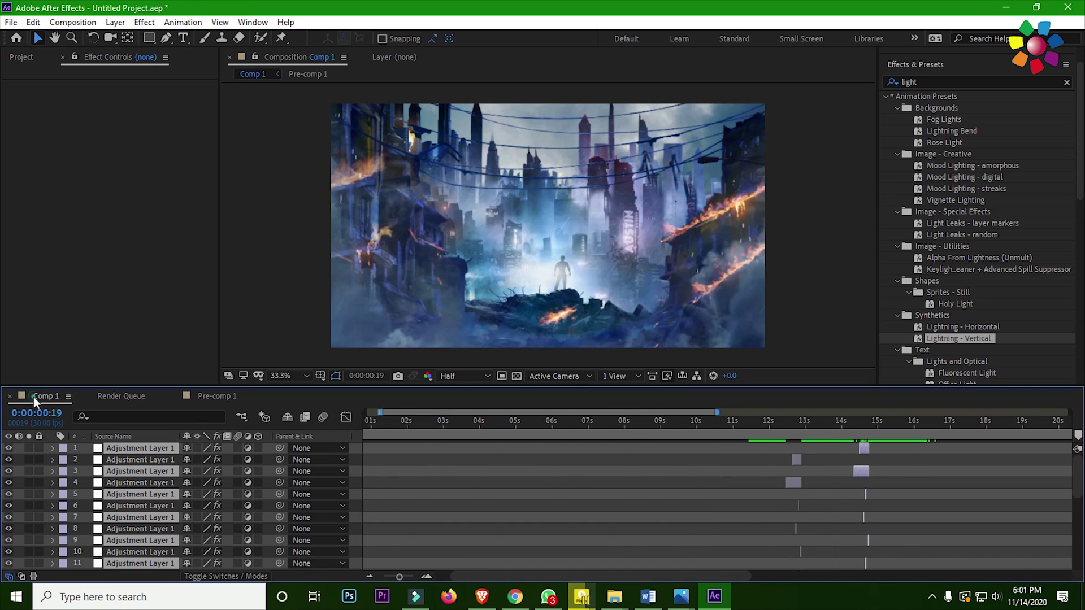
pyautogui.scroll(-6, 257, 532)
pyautogui.click(426, 563)
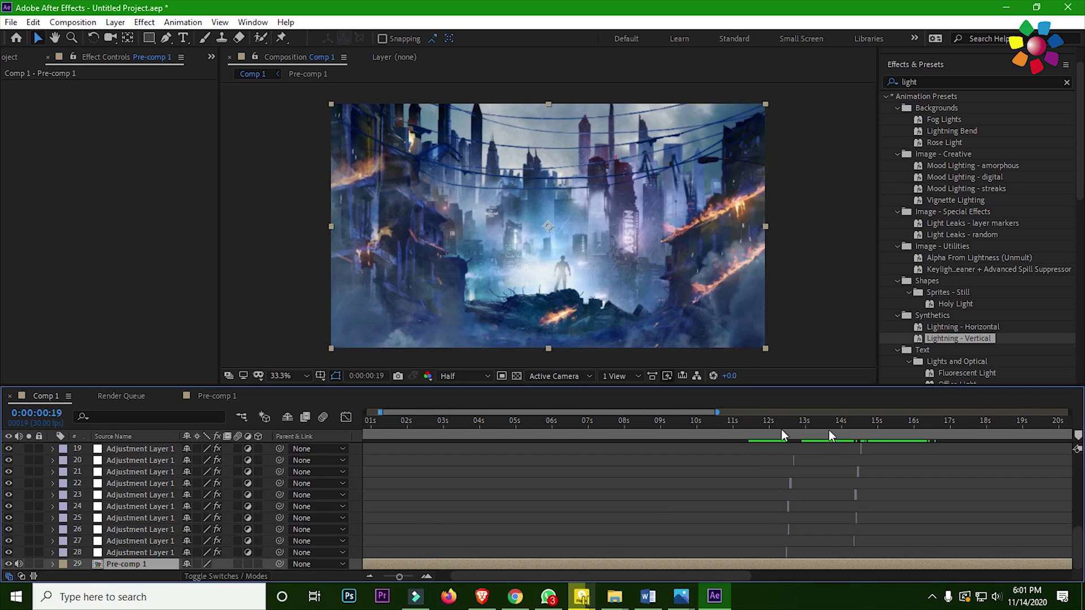
pyautogui.click(383, 423)
pyautogui.moveTo(382, 424); pyautogui.dragTo(326, 422)
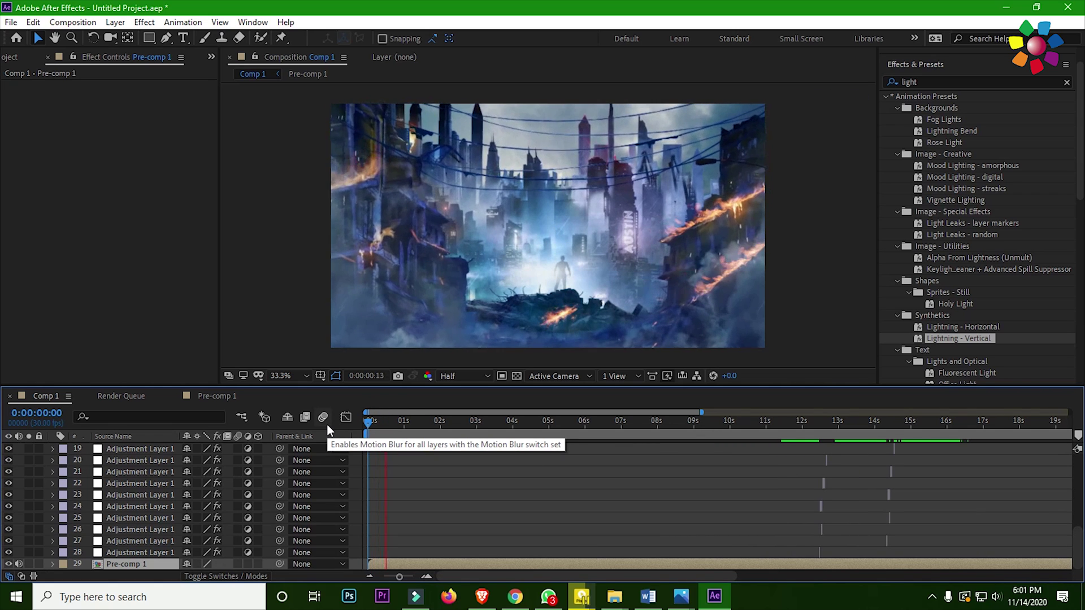